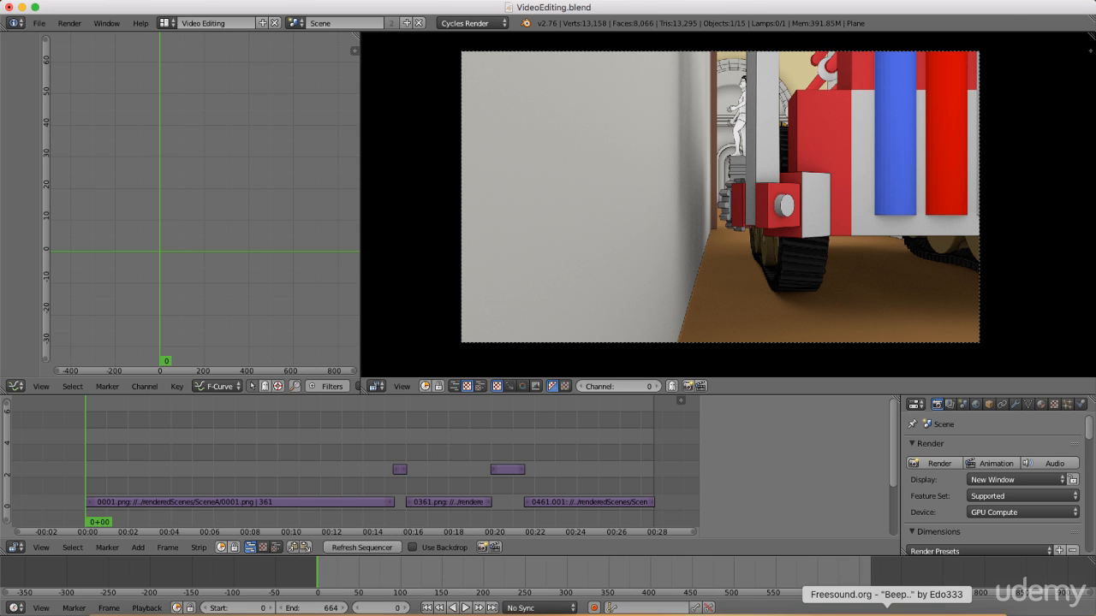
Look at the Freesound page of the "Beep.." sound in the browser and return to Blender.
click(891, 604)
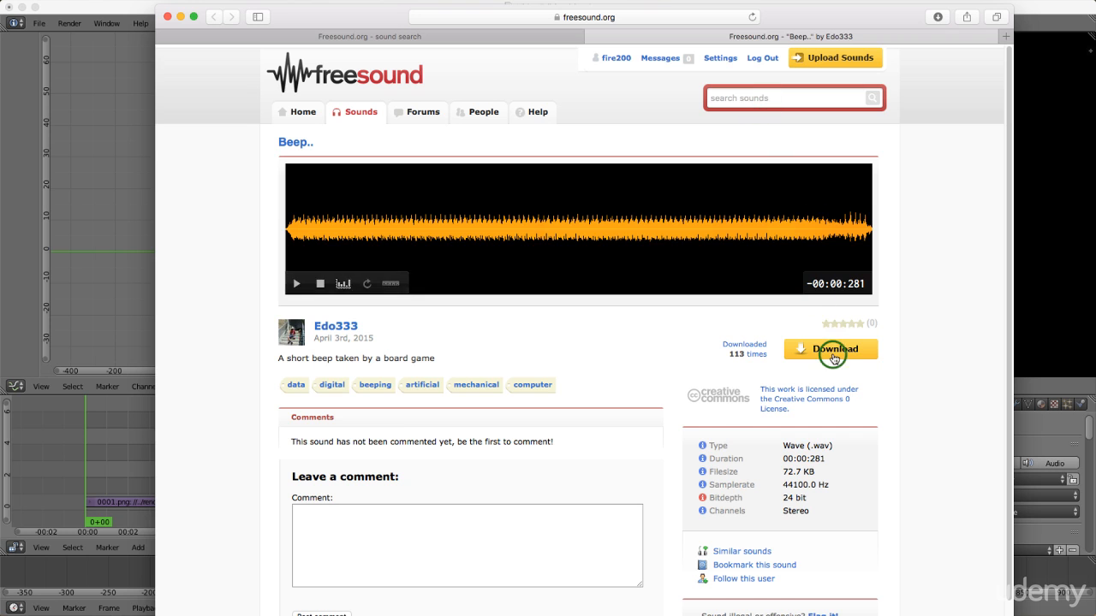
click(180, 17)
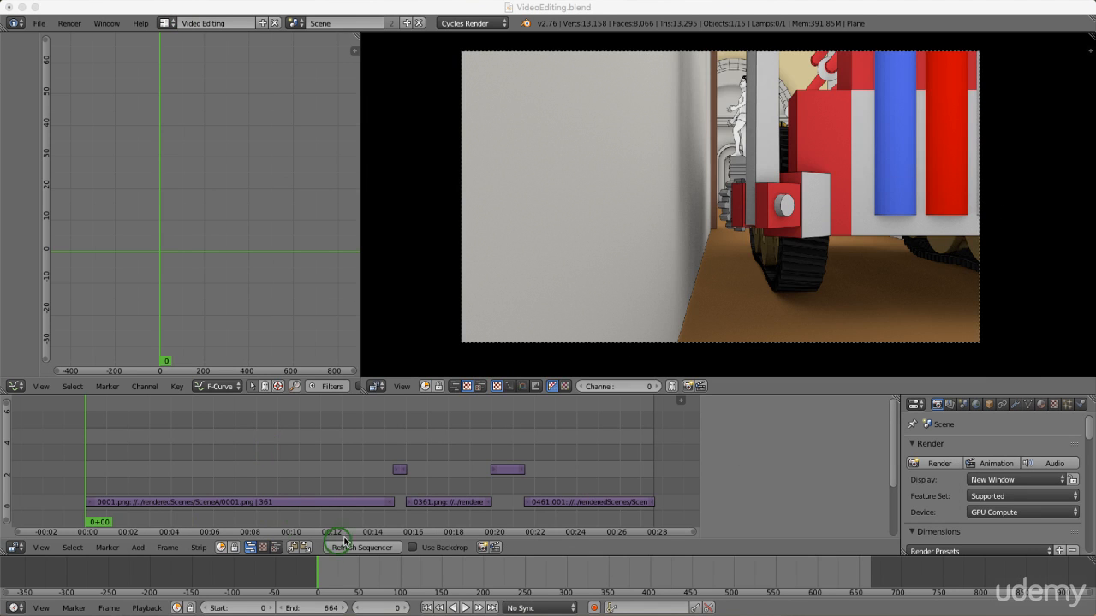
Add the sound strip MotorLong.wav at frame 0 in the sequencer and move it up to channel 7.
click(176, 473)
key(shift+a)
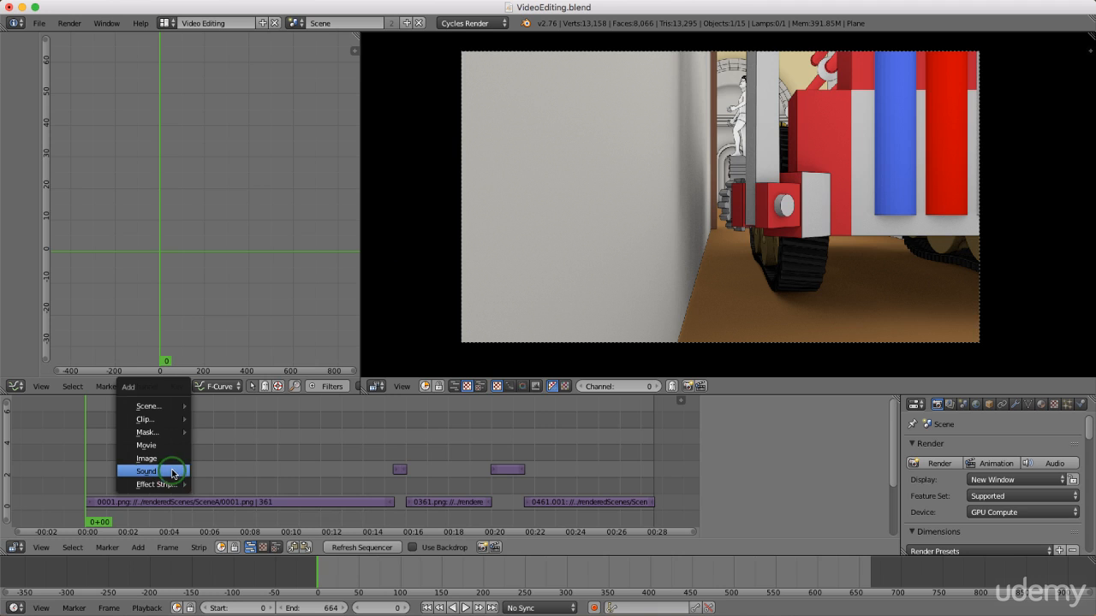
click(159, 471)
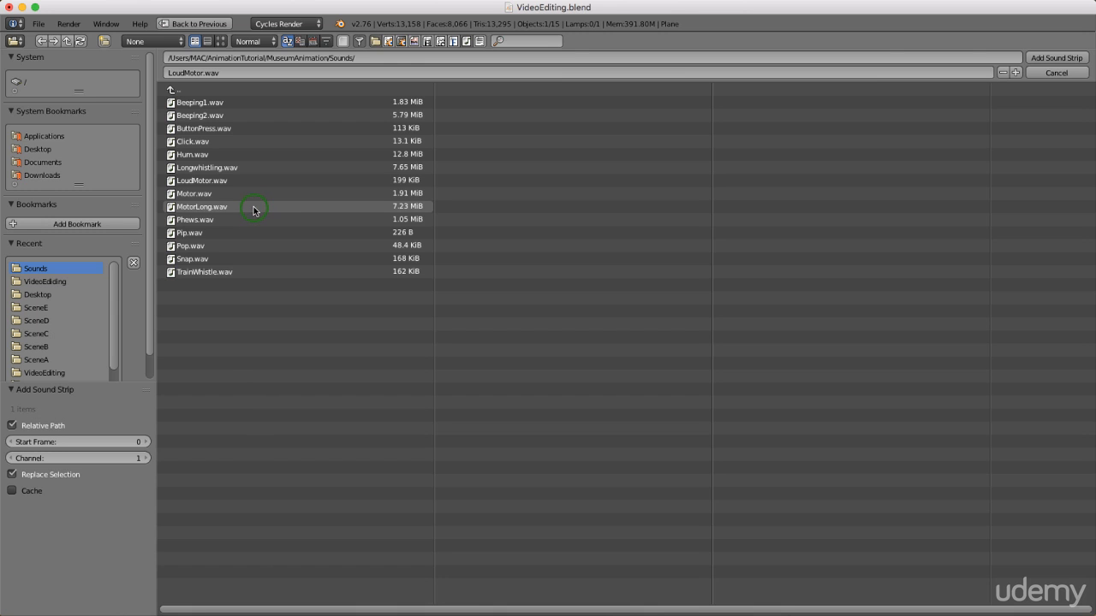
double_click(204, 208)
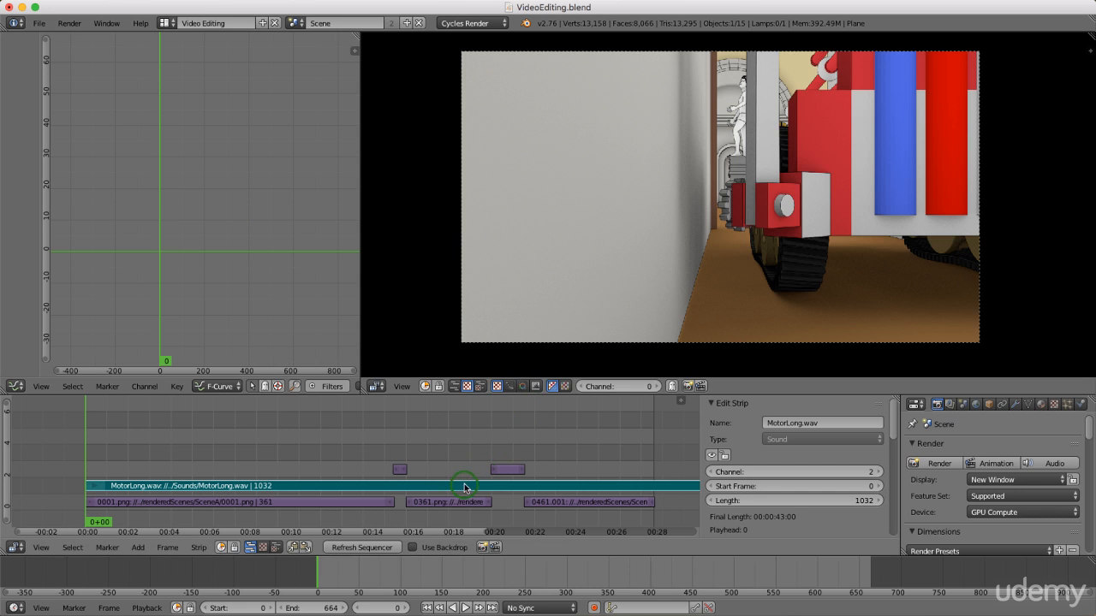
key(g)
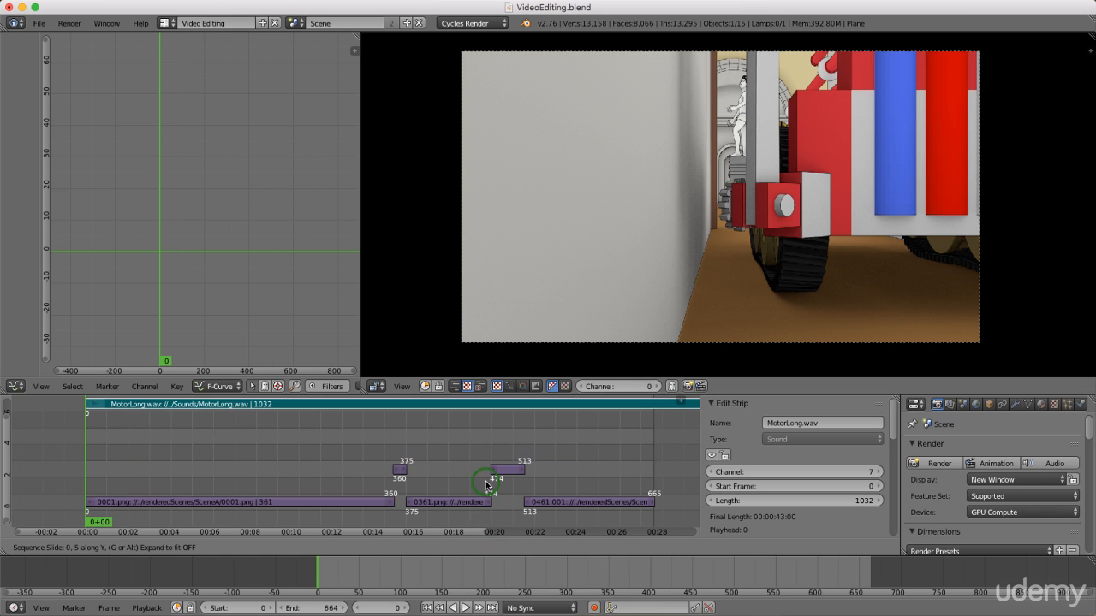
click(484, 482)
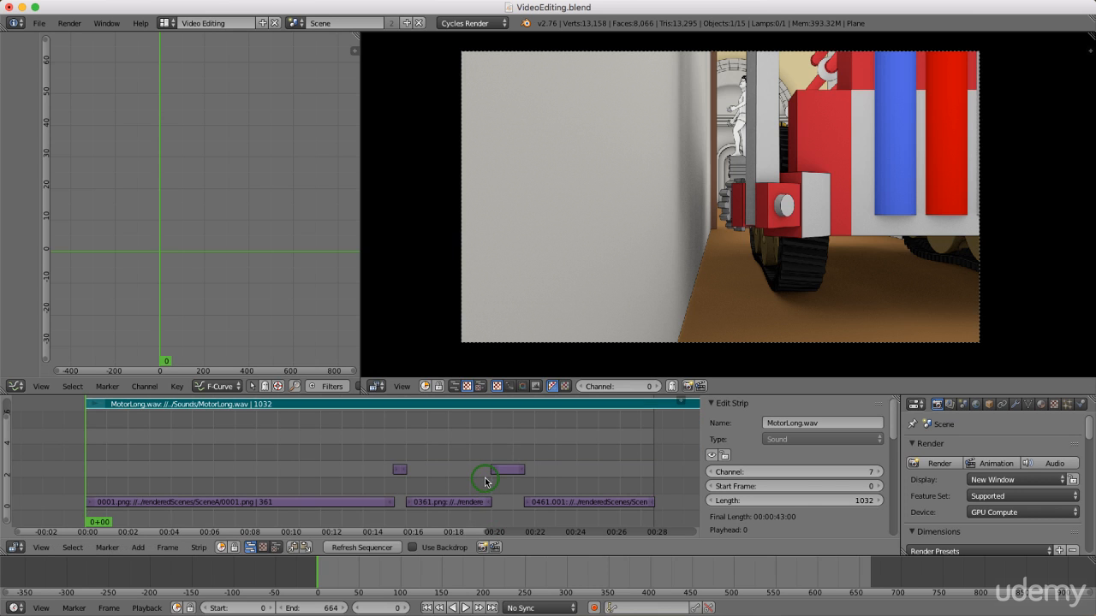
Play the start of the animation to hear the motor sound with the opening shot.
scroll(450, 473, down, 2)
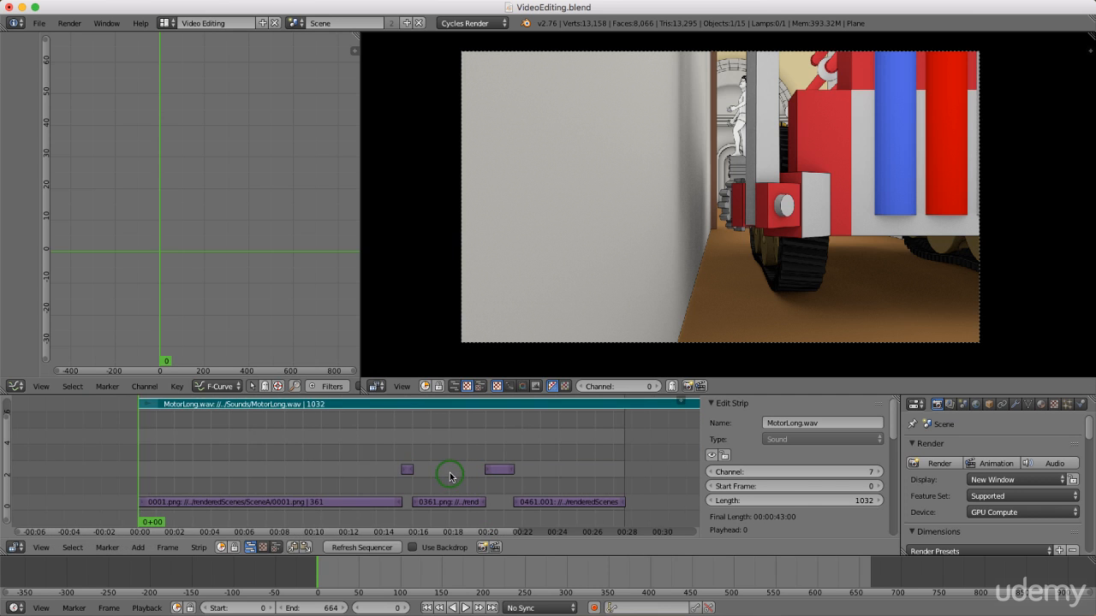
click(465, 608)
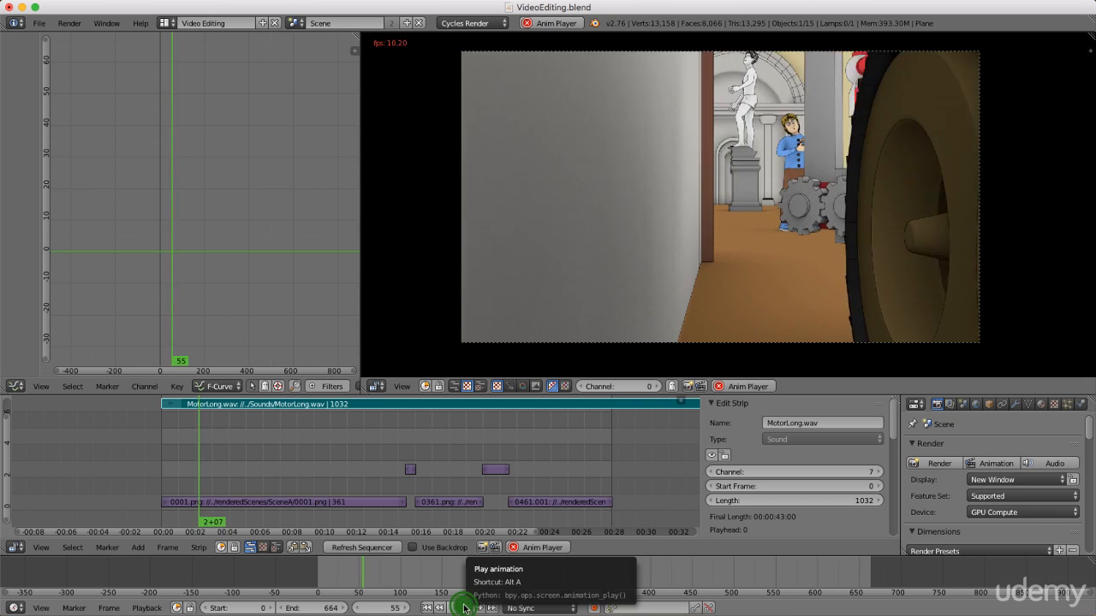
click(465, 608)
scroll(301, 446, down, 3)
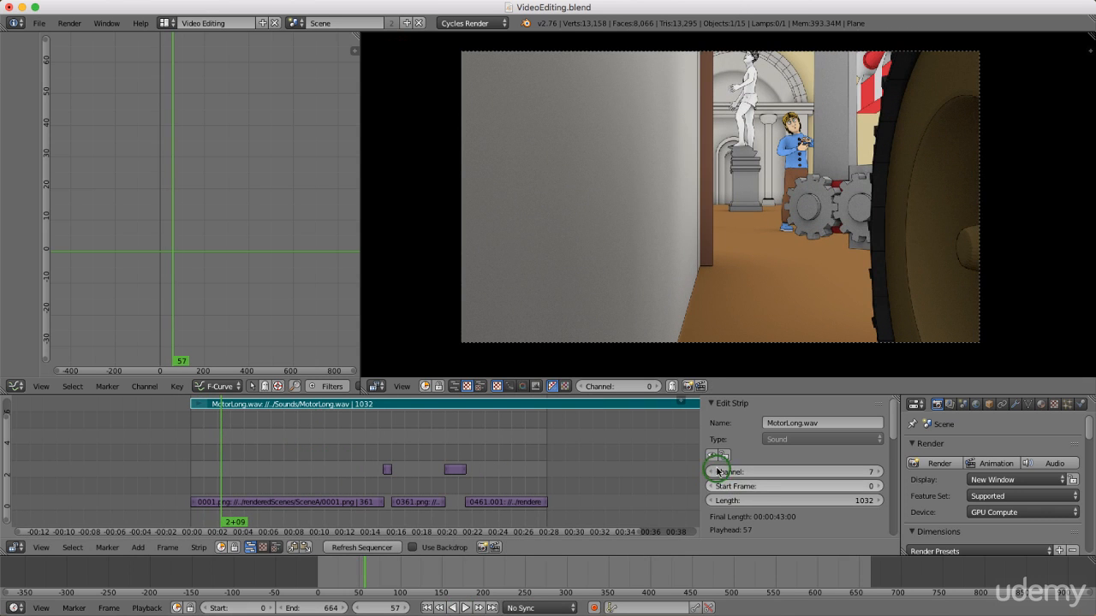
Set the MotorLong.wav strip's volume to 0.7 and its pitch to 1.1.
key(n)
key(n)
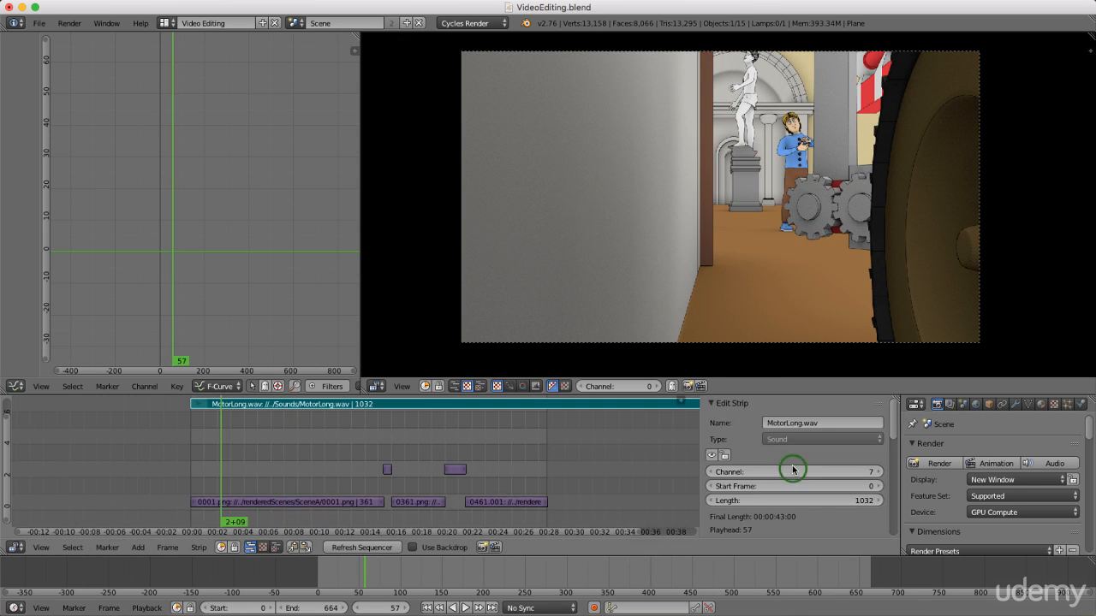
scroll(775, 463, down, 6)
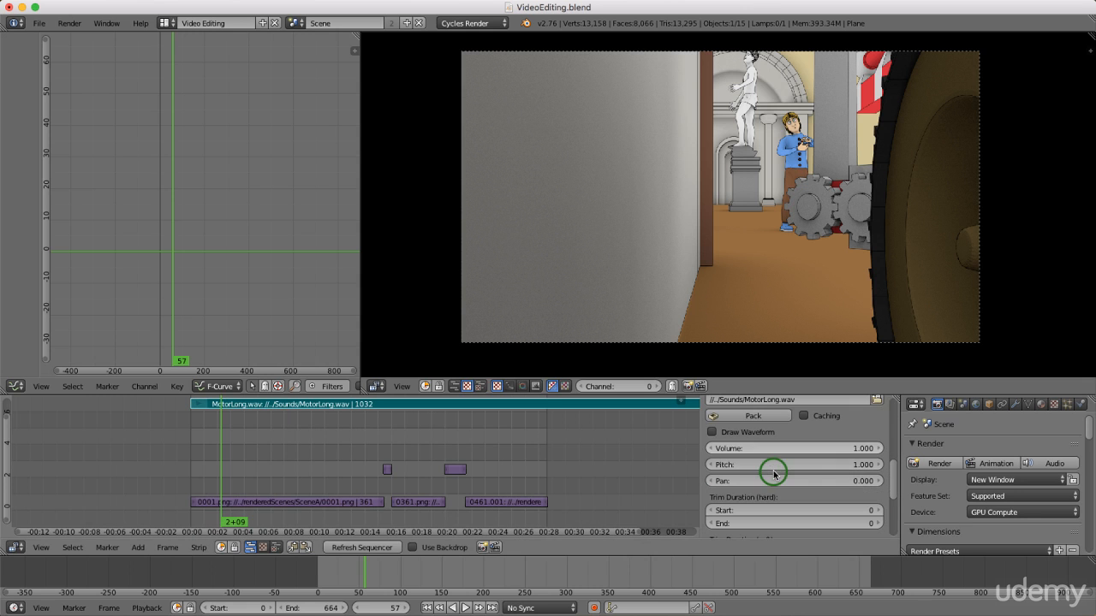
click(711, 449)
click(710, 450)
click(711, 450)
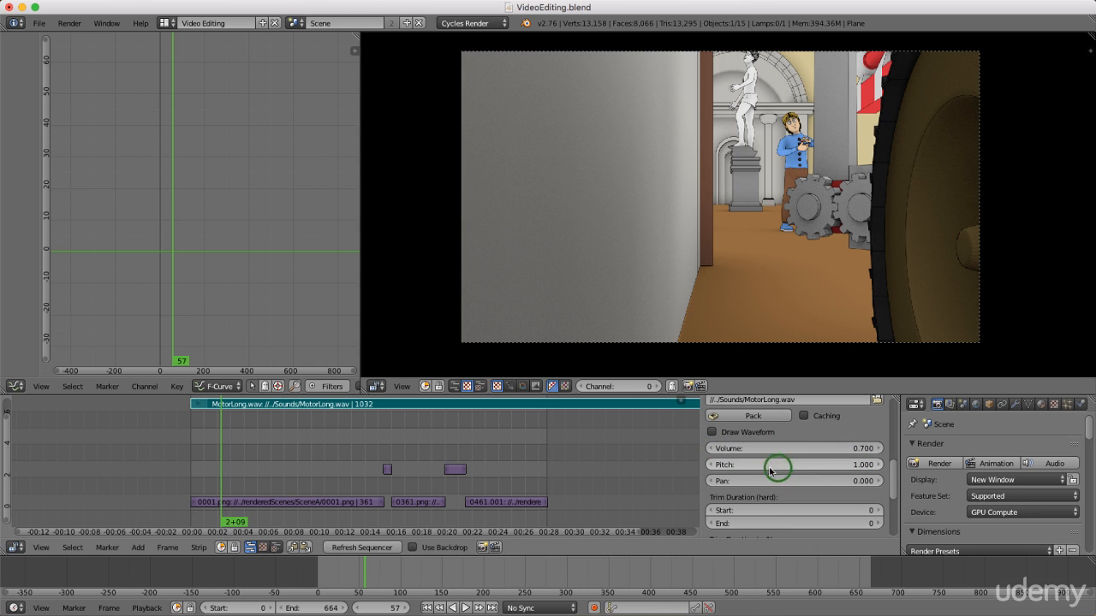
click(878, 465)
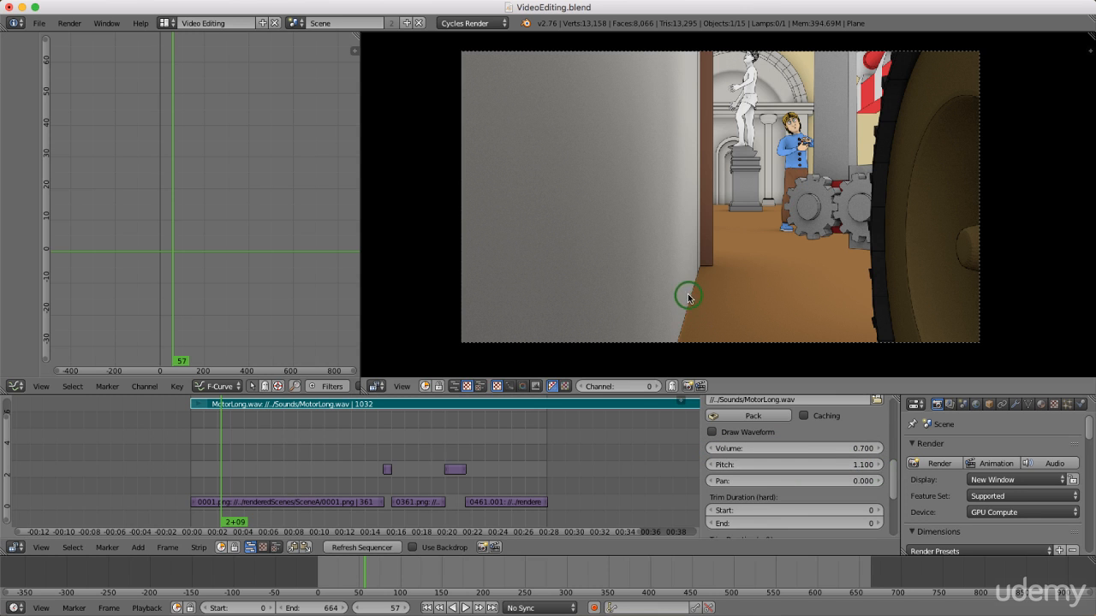
Play the opening shot to compare the motor sound's pitch at 1.0 and 1.1, and keep it at 1.1.
click(465, 608)
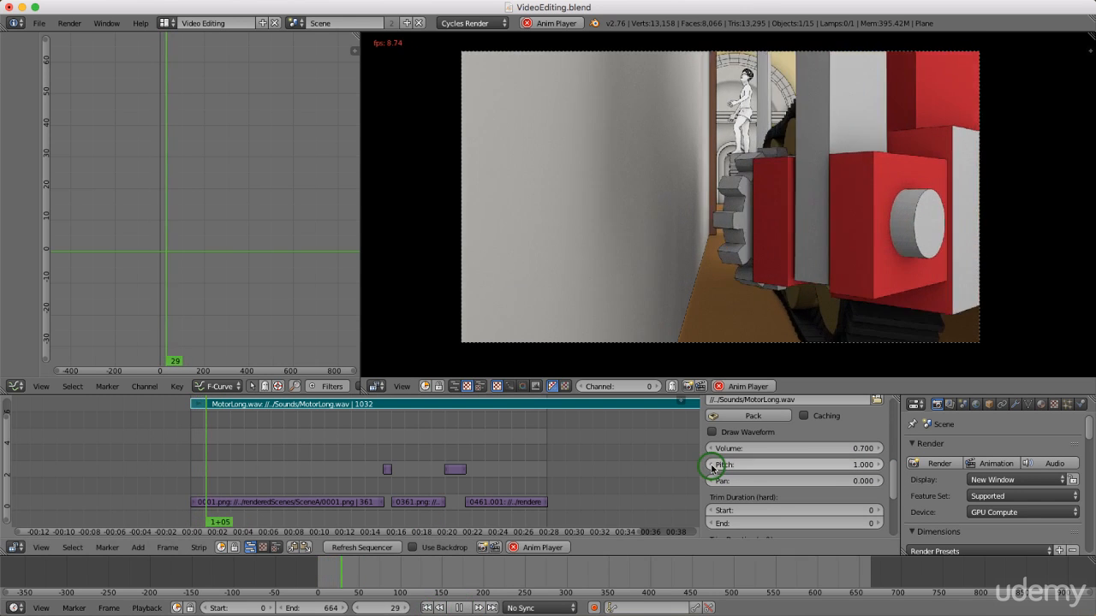
click(880, 466)
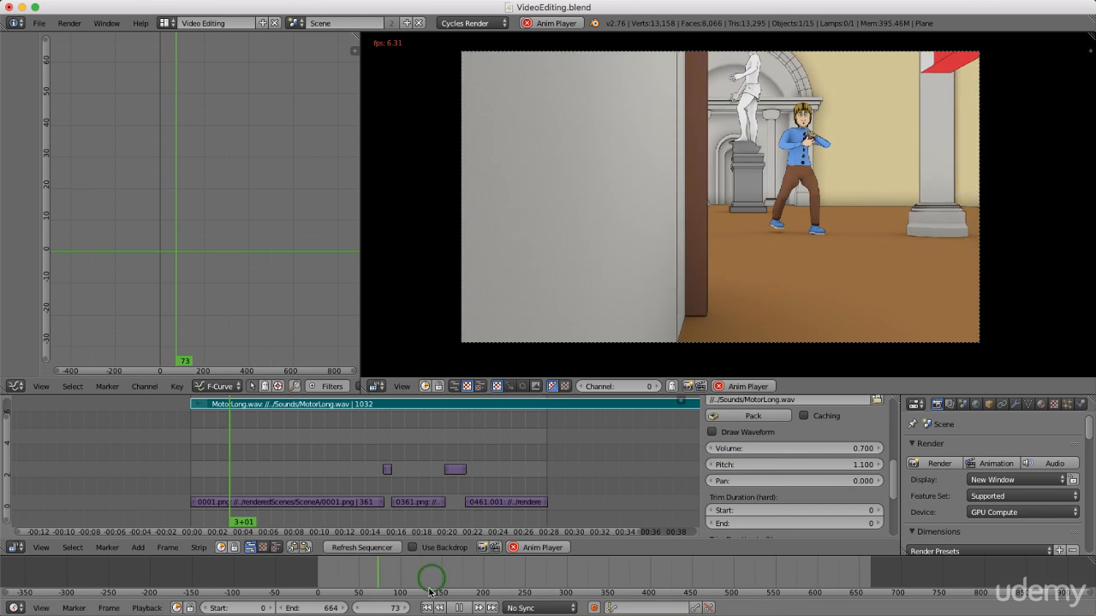
click(458, 609)
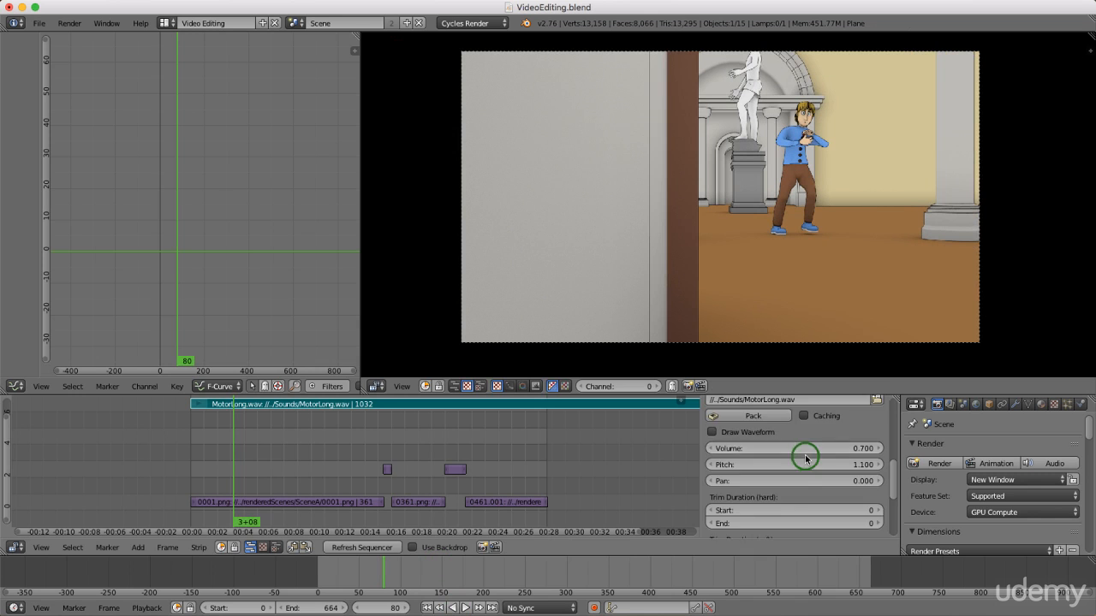
Look through the motor strip's remaining properties and scrub across the sequence to compare the sound's extent with the shots.
scroll(802, 454, down, 4)
scroll(805, 460, down, 2)
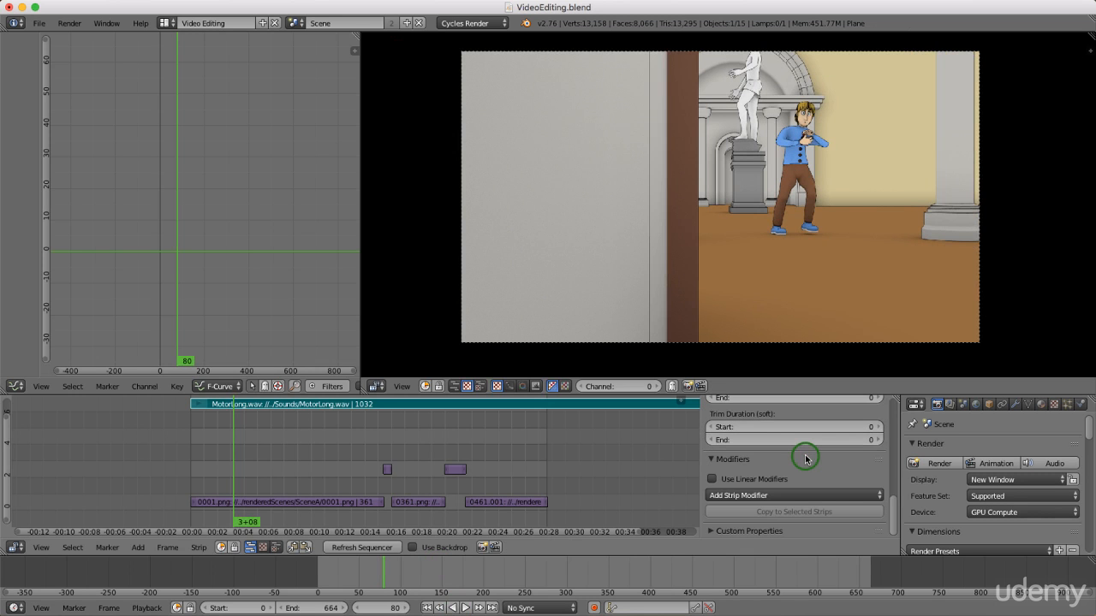
scroll(805, 460, up, 7)
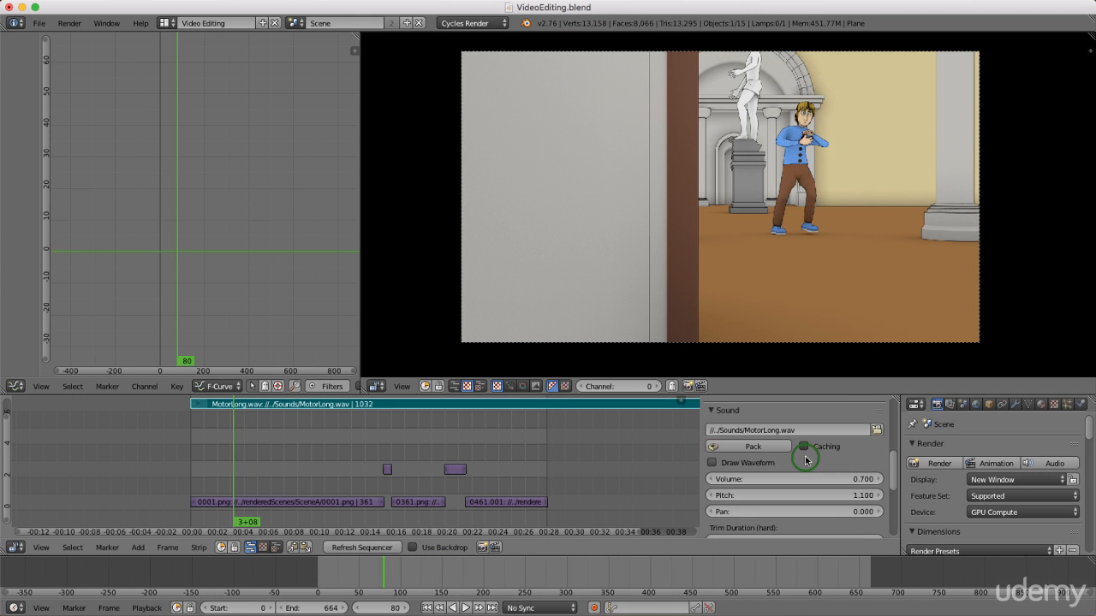
scroll(805, 465, up, 4)
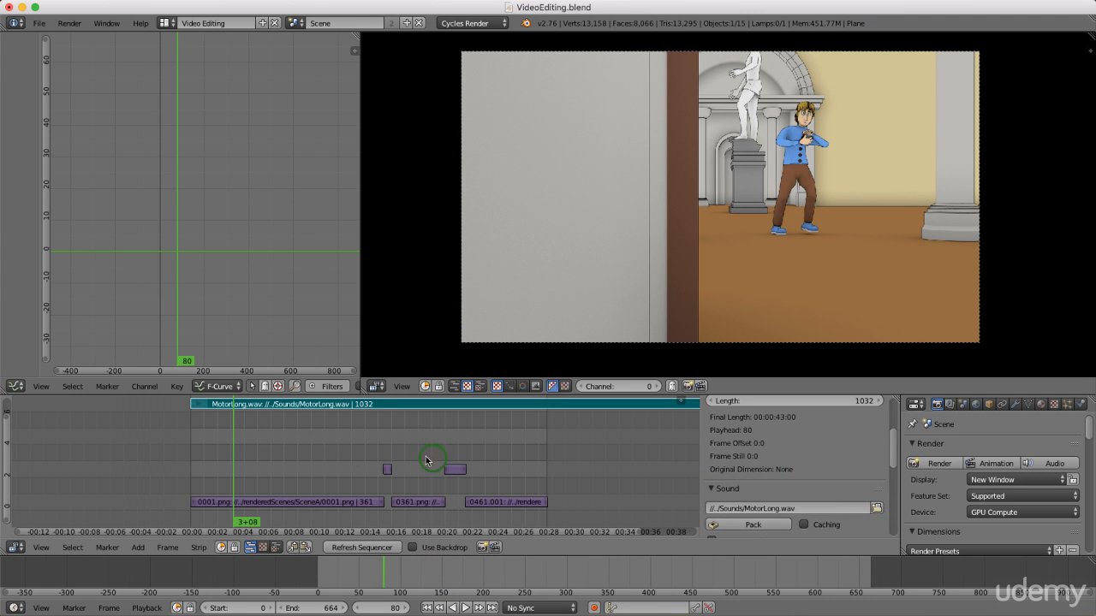
scroll(350, 456, down, 3)
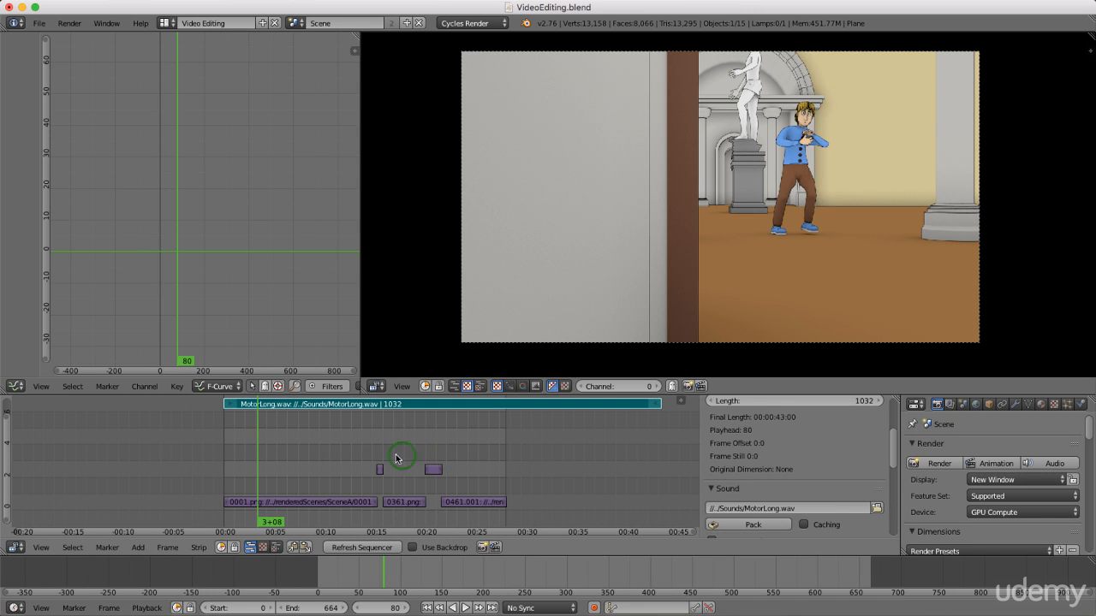
drag(350, 444, 406, 455)
scroll(407, 456, down, 2)
scroll(407, 456, up, 6)
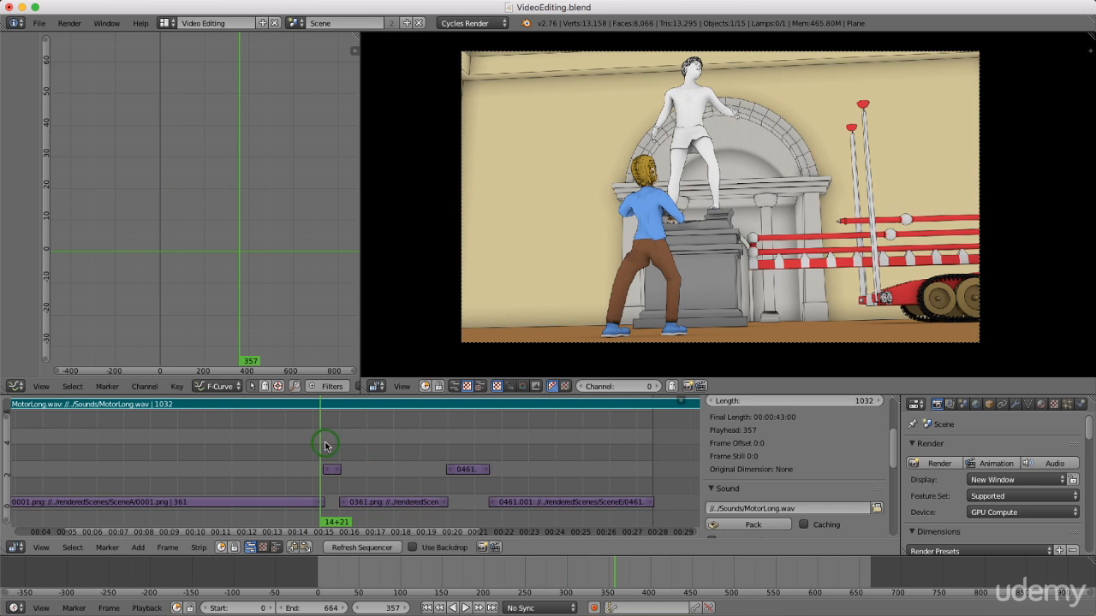
drag(319, 445, 41, 436)
key(Home)
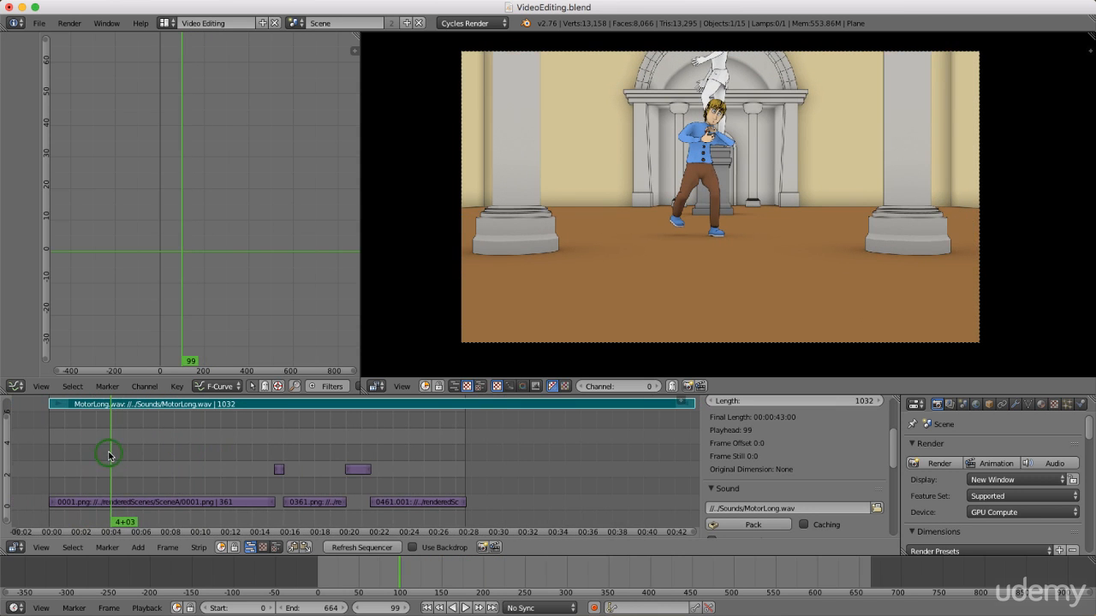
drag(110, 455, 88, 452)
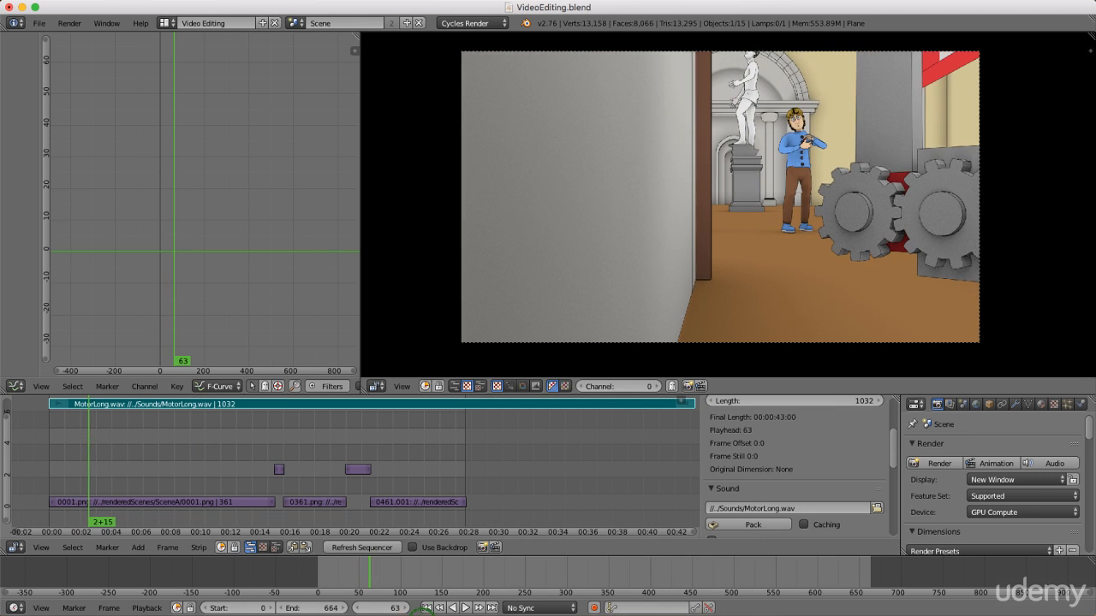
Keyframe the motor strip's volume at 0.7 on frames 0 and 116.
click(424, 608)
scroll(745, 471, down, 1)
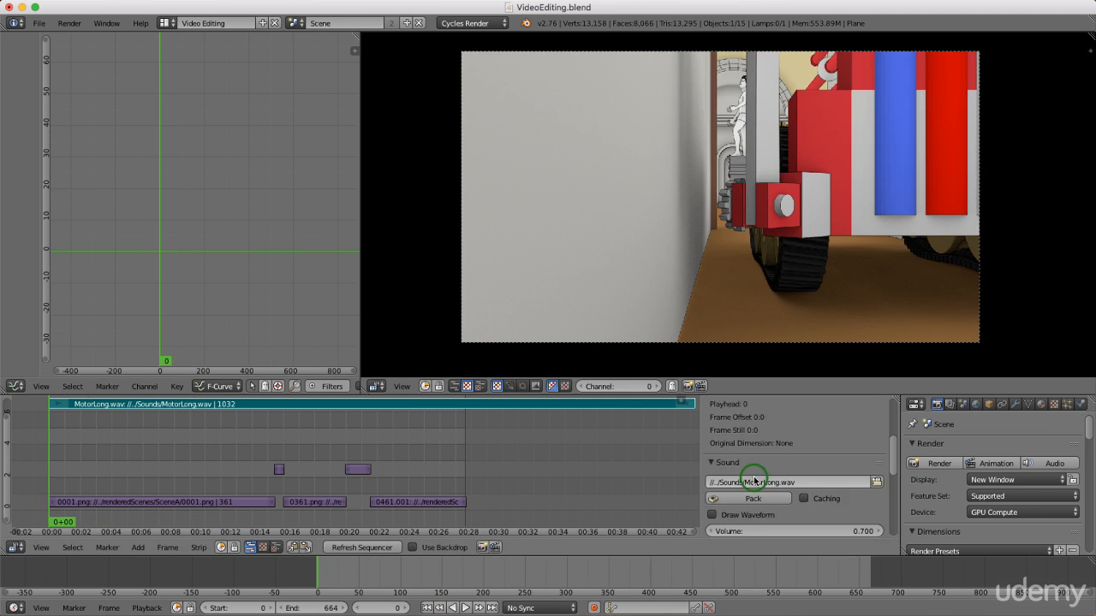
scroll(754, 479, up, 1)
scroll(754, 480, down, 3)
scroll(754, 479, down, 1)
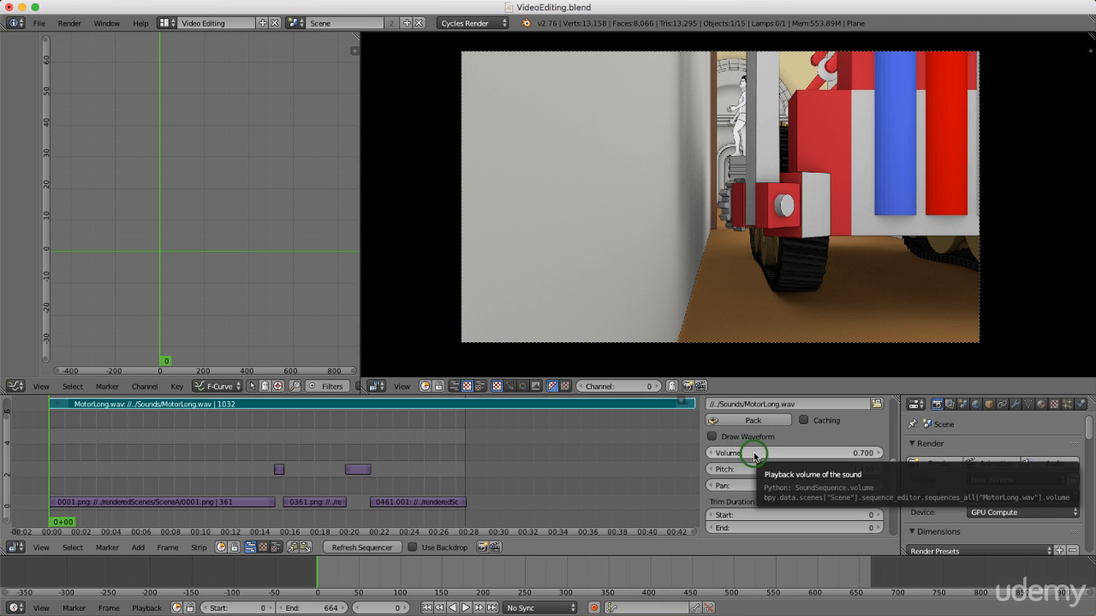
key(i)
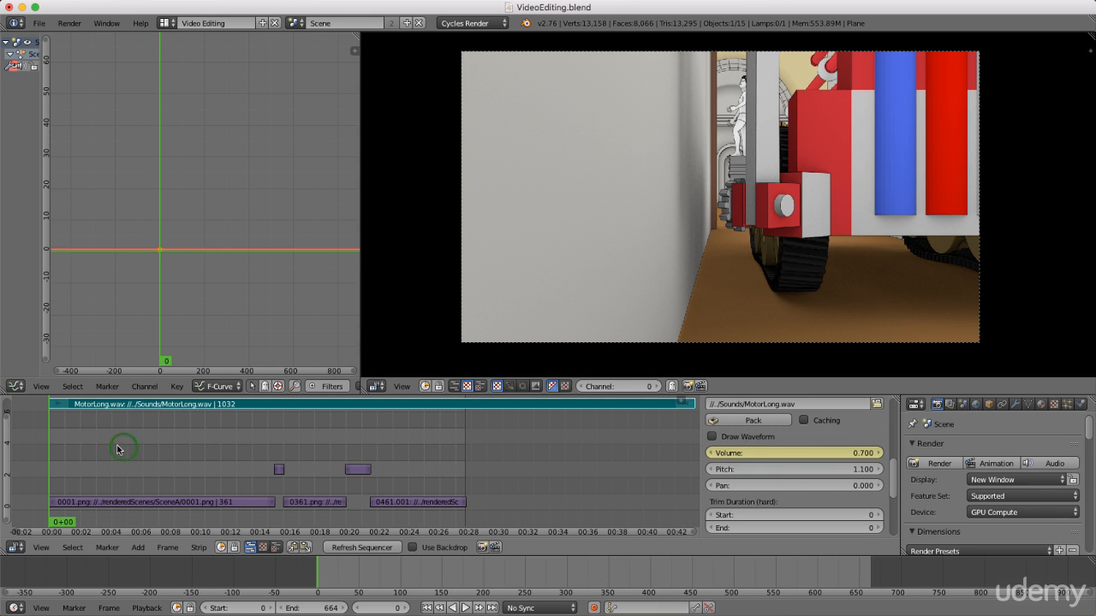
key(alt+a)
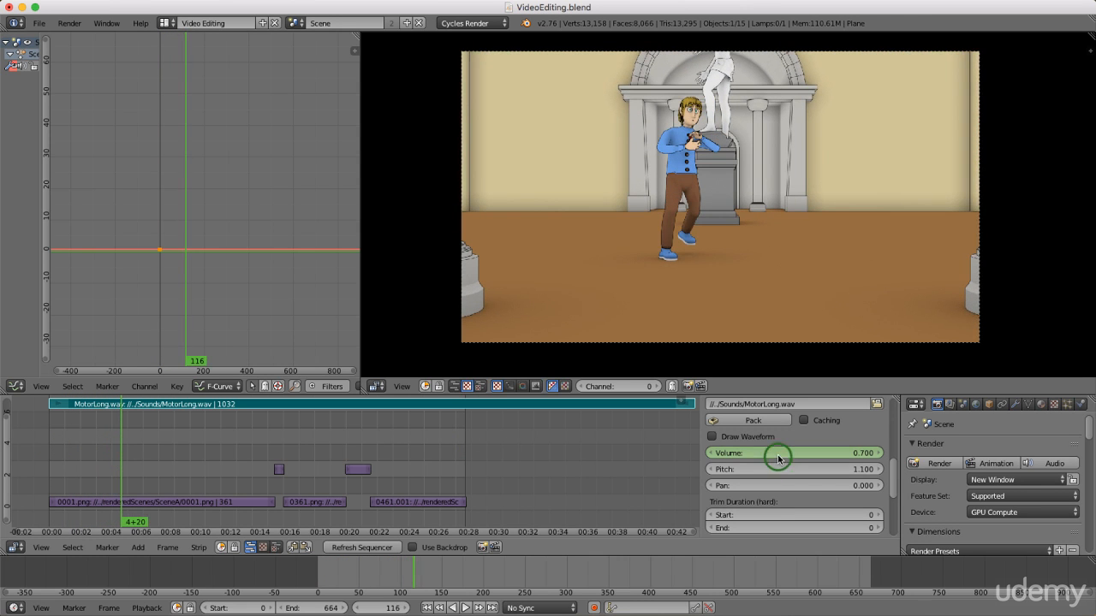
key(i)
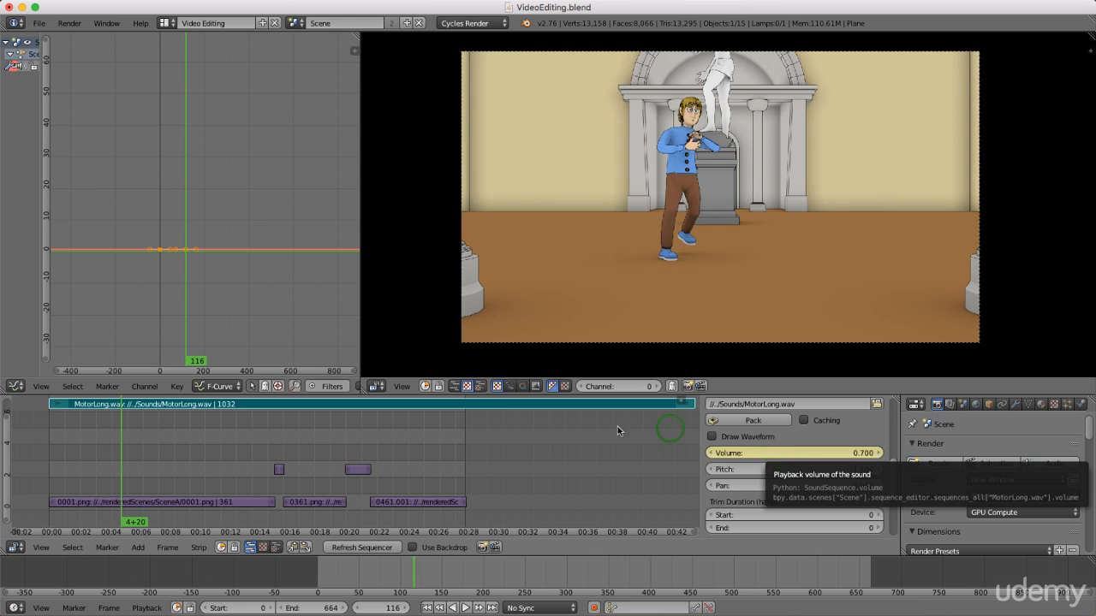
Set the motor strip's volume to 0.5 at frame 199 and keyframe it there.
key(alt+a)
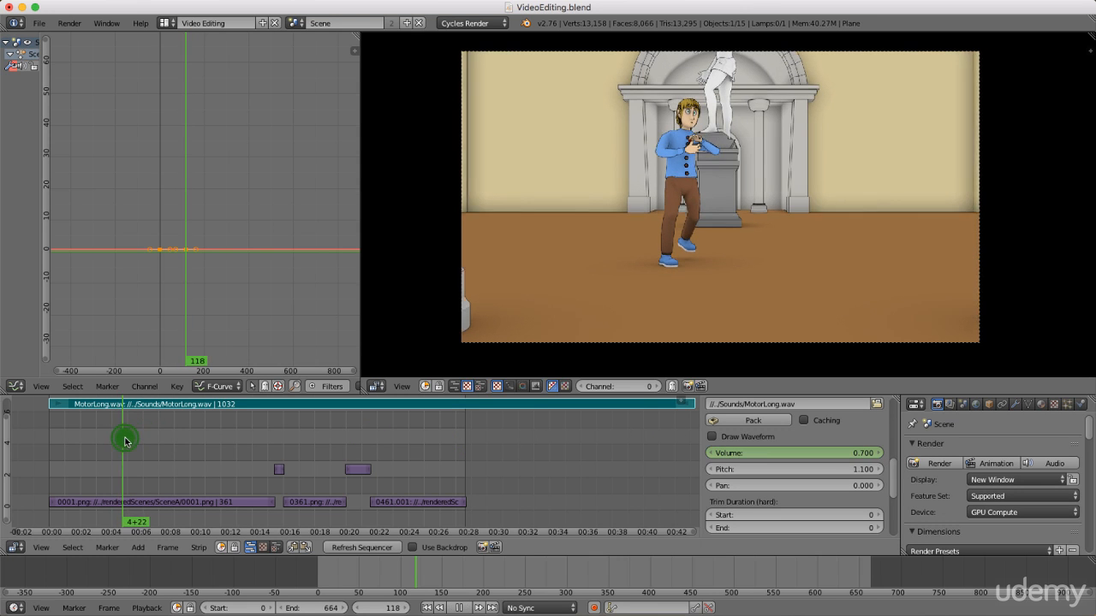
drag(139, 439, 174, 445)
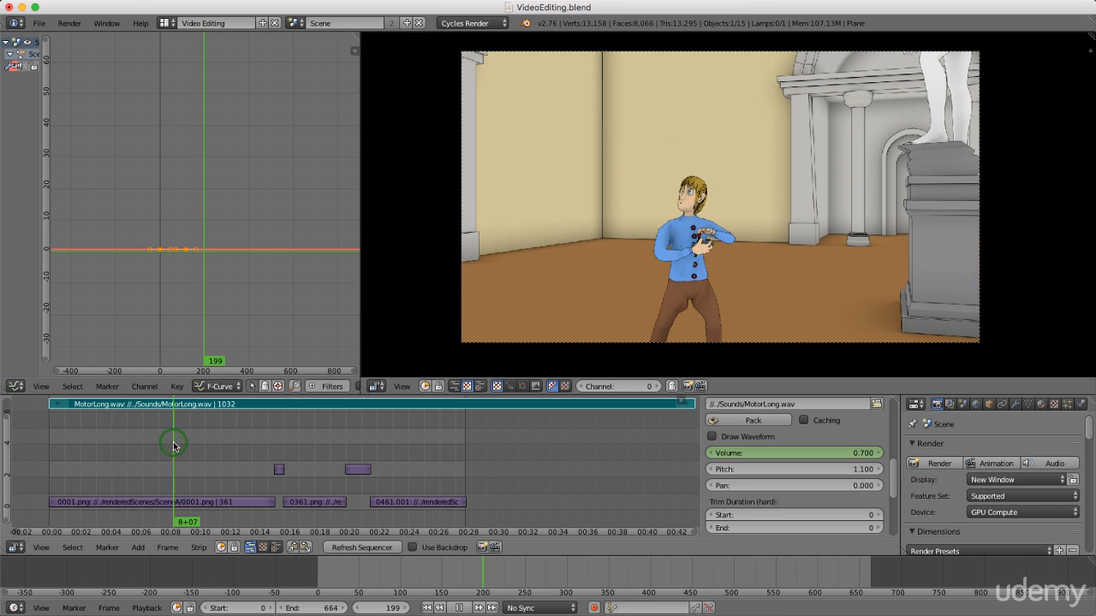
key(alt+a)
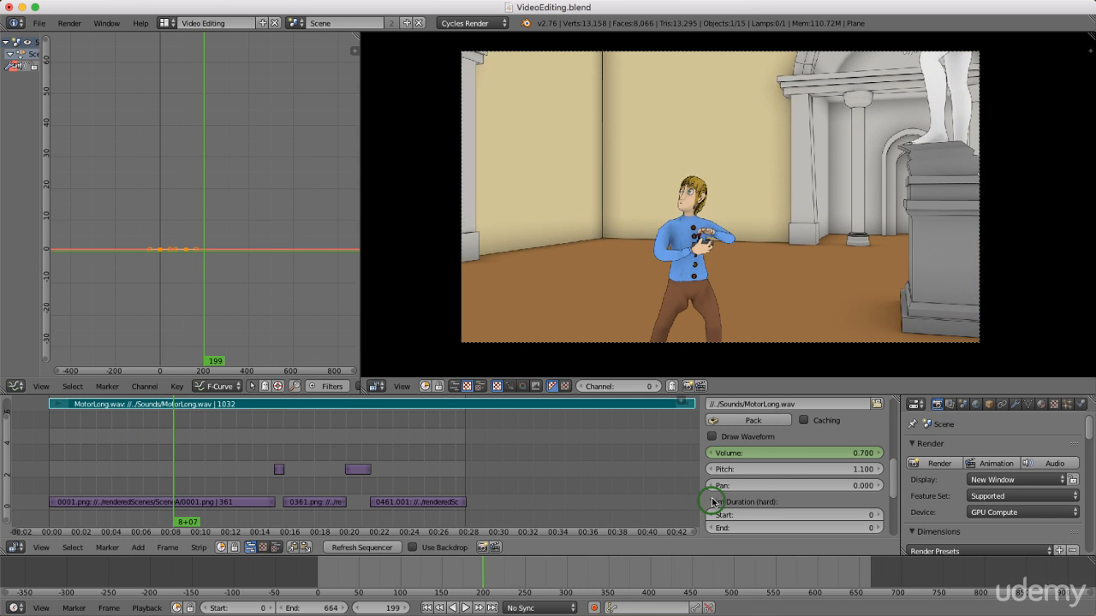
click(775, 453)
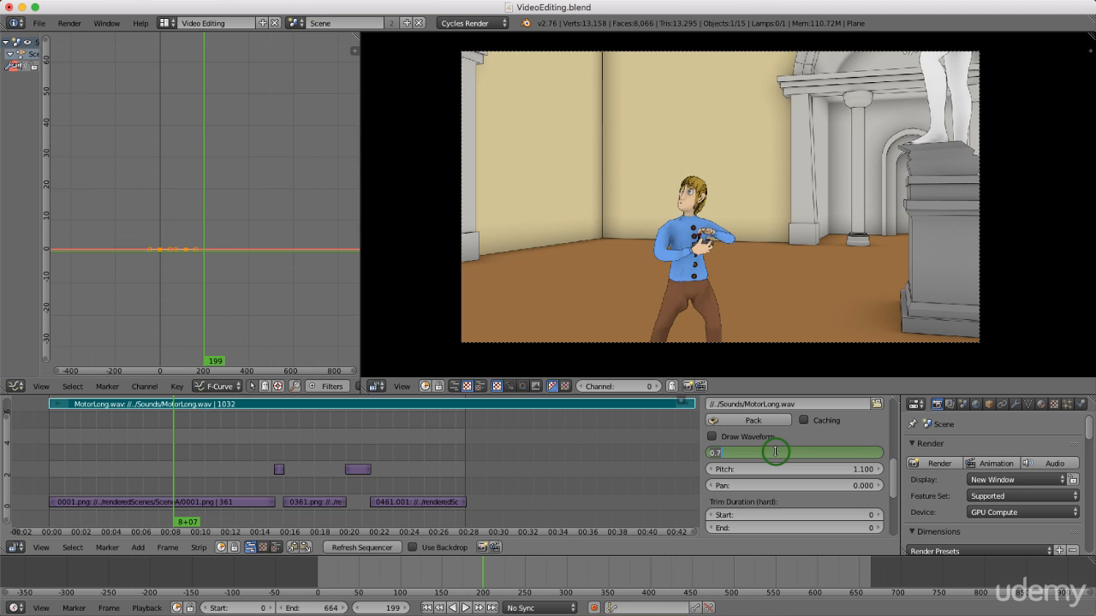
key(Return)
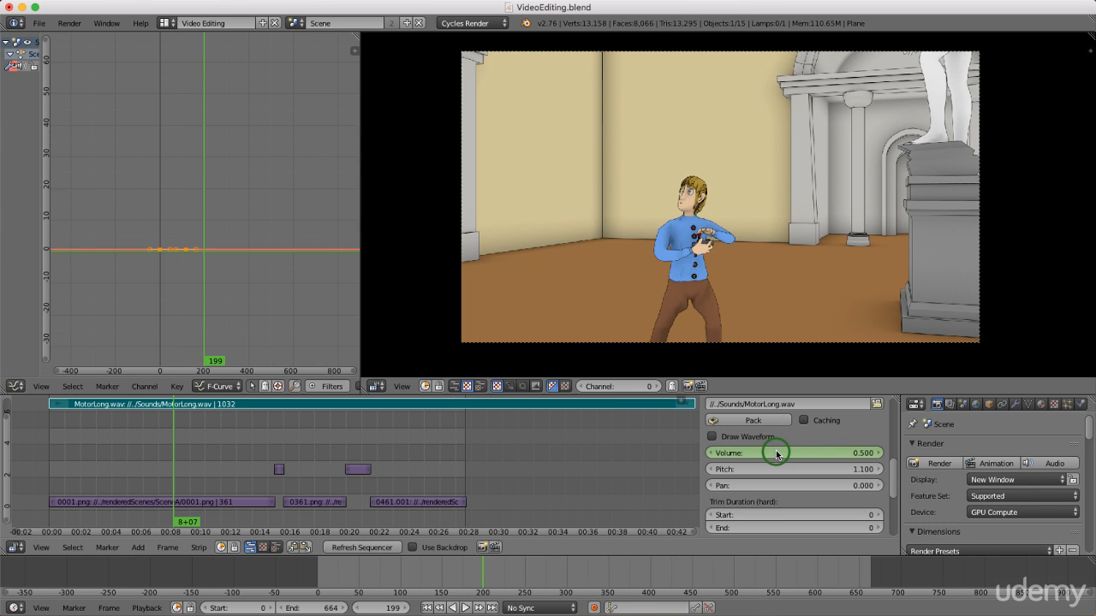
key(i)
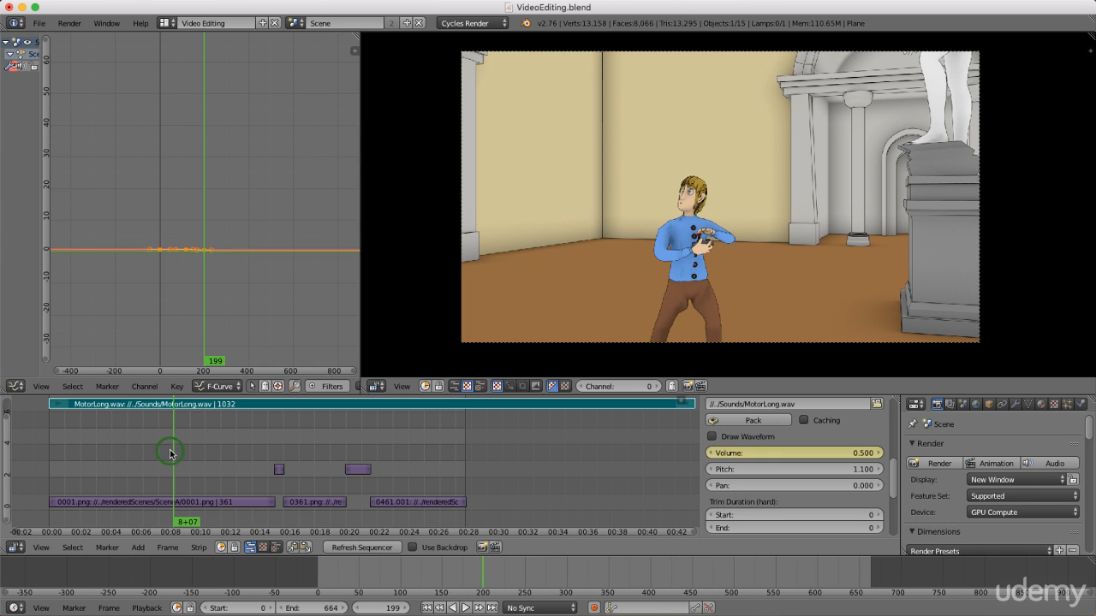
Play the motor sound on to frame 257, set the motor strip's volume to 0.3 and keyframe it there.
key(alt+a)
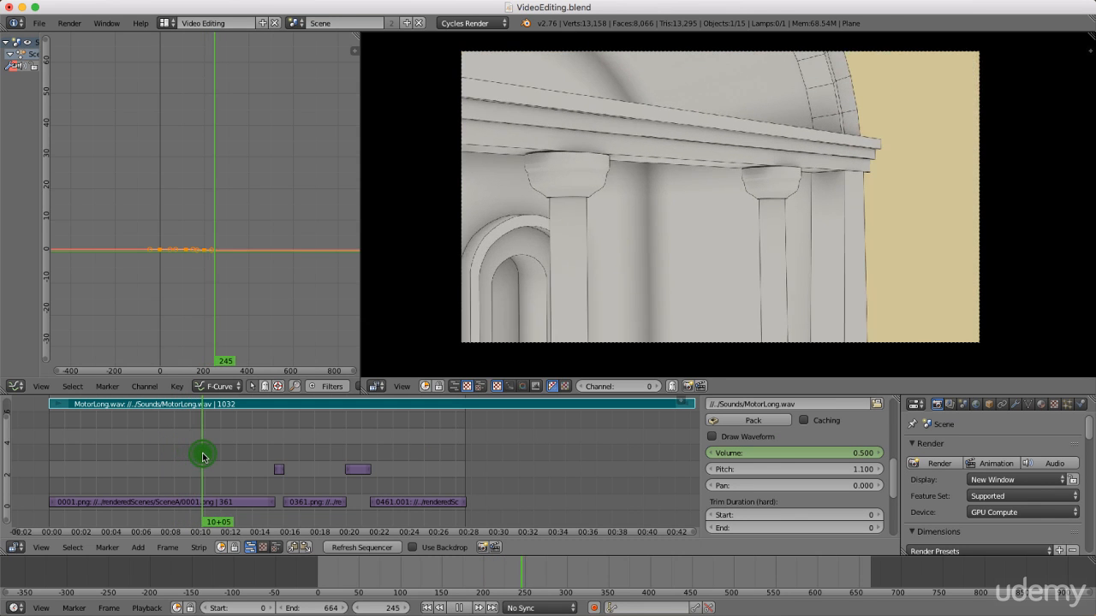
key(alt+a)
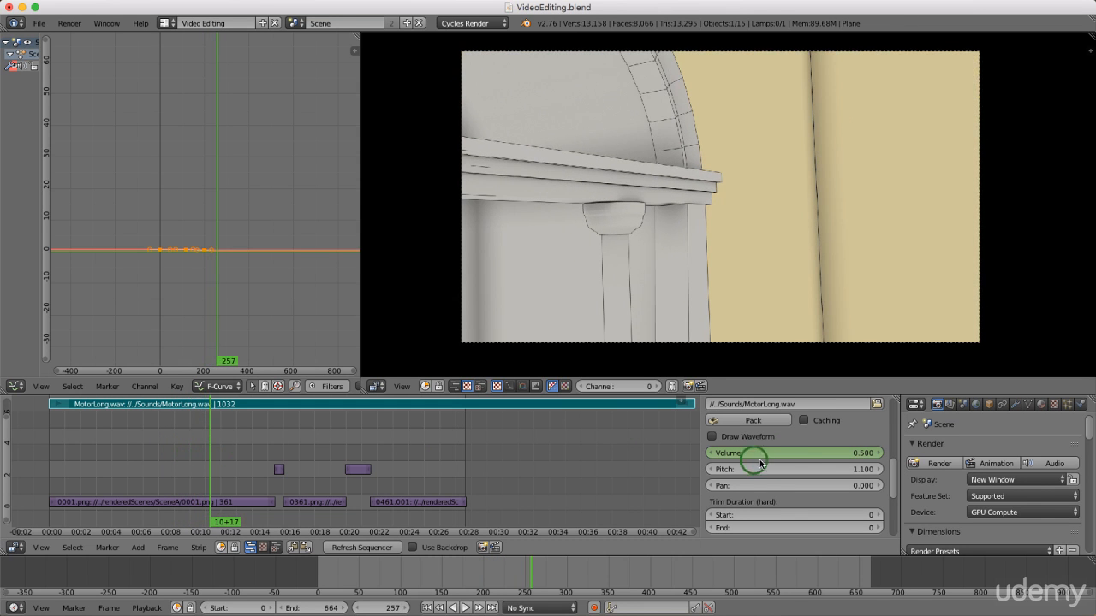
click(792, 453)
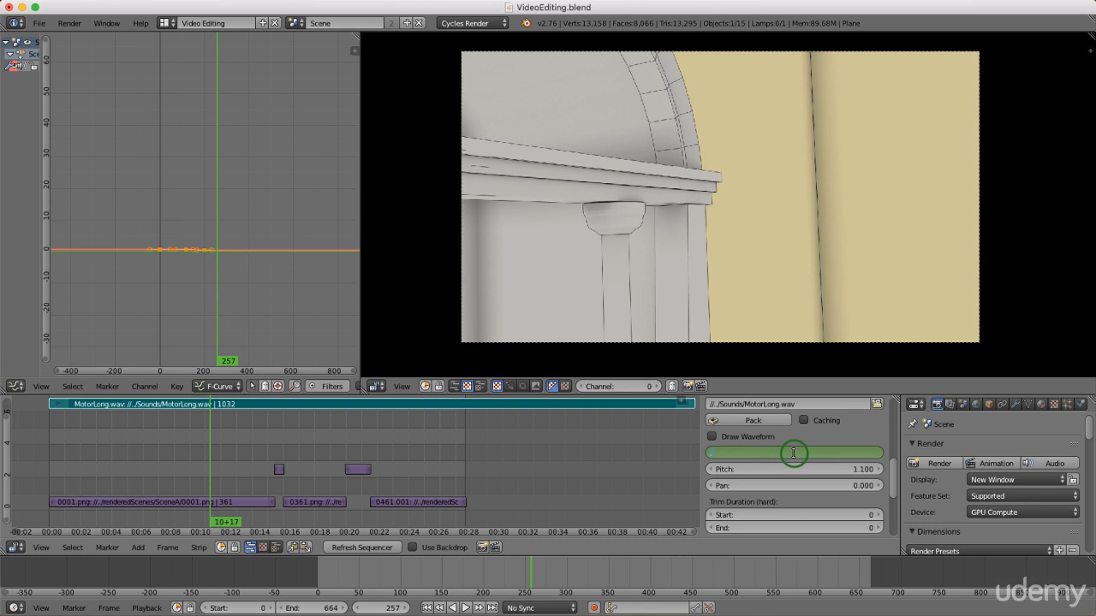
key(Return)
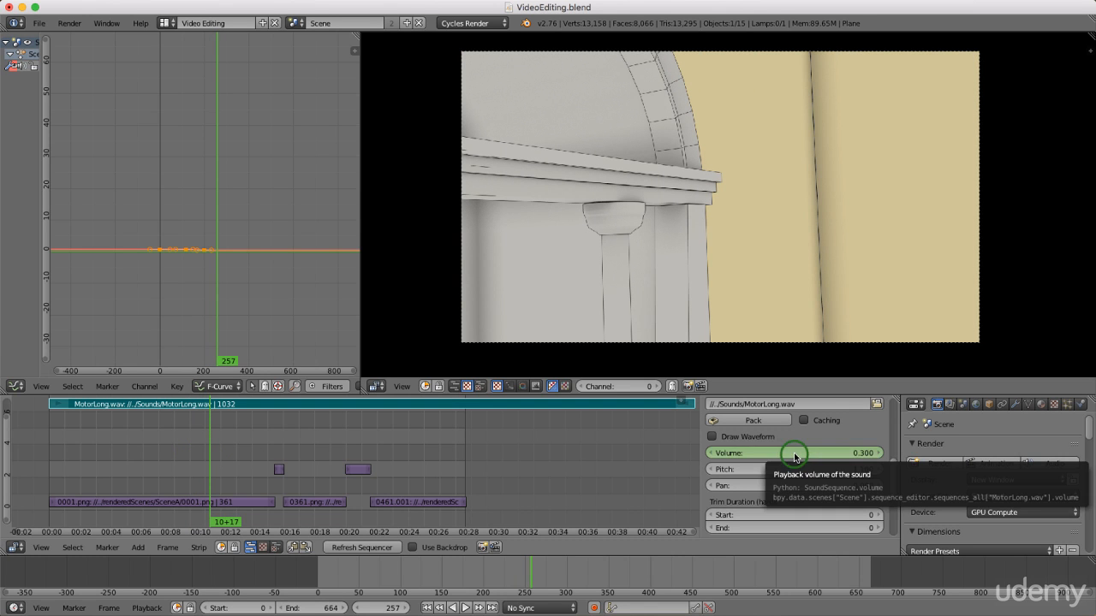
key(i)
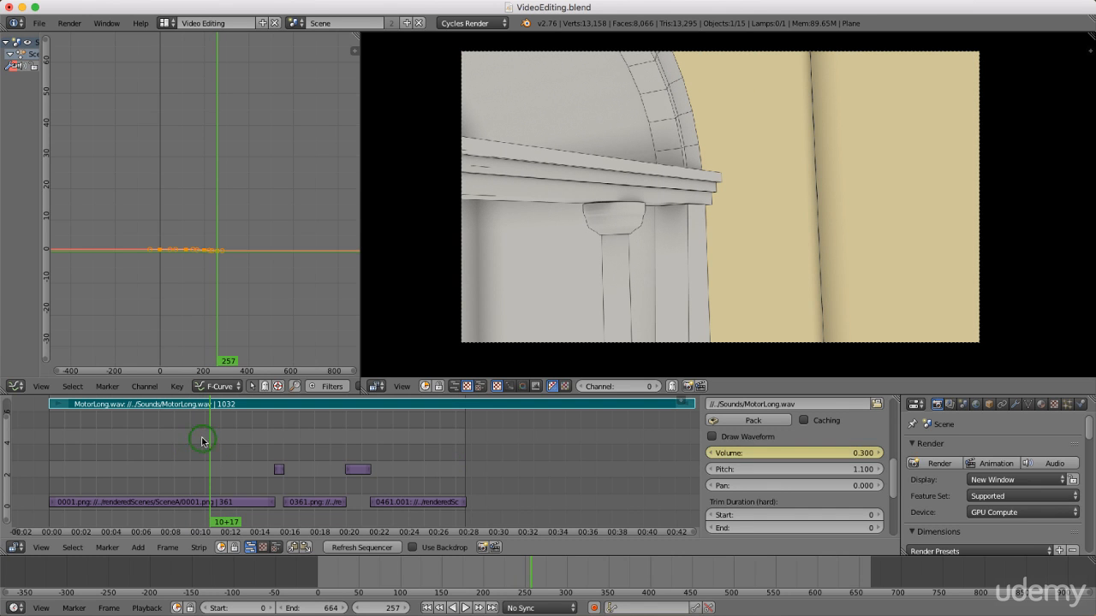
Play on to frame 324, set the motor strip's volume to 0.5 and keyframe it there.
key(alt+a)
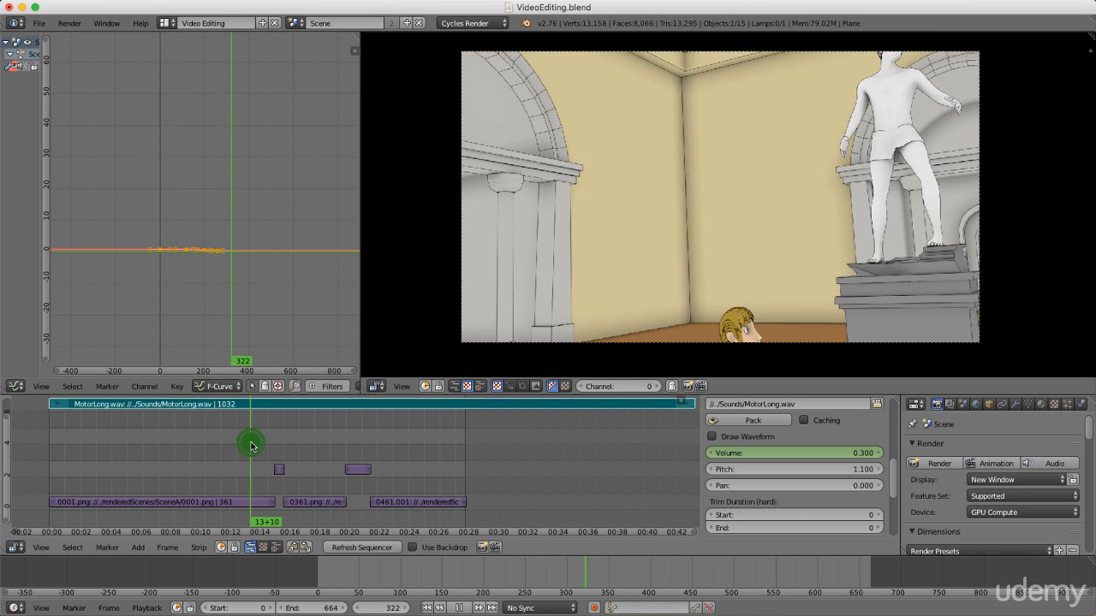
click(782, 453)
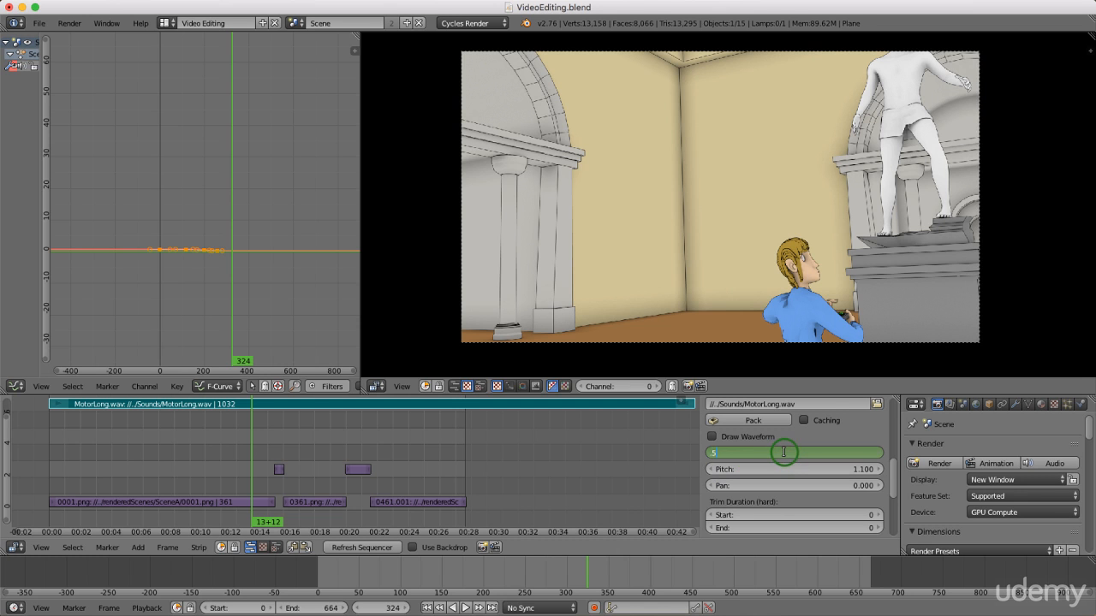
text(.5)
key(Return)
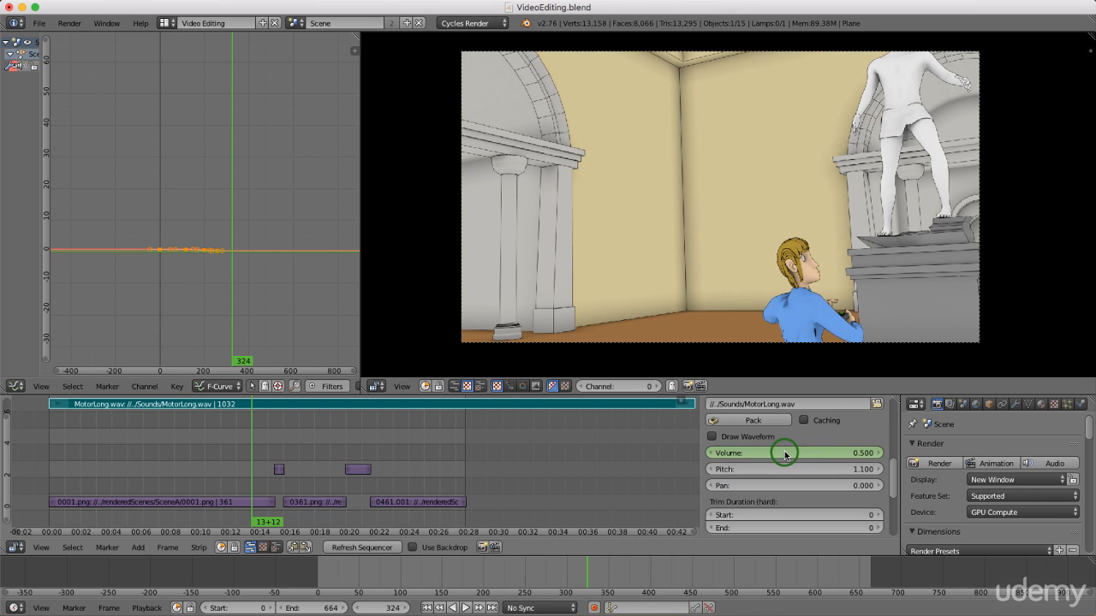
key(i)
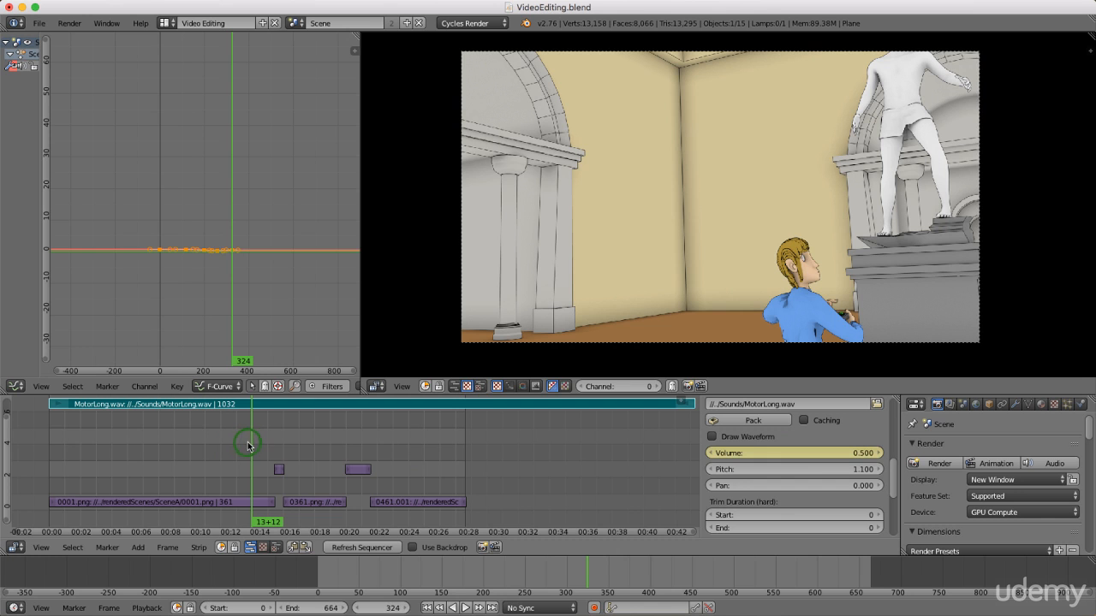
Set the motor strip's volume to 0.7 at frame 356, near the end of the first shot, and keyframe it there.
drag(252, 445, 273, 448)
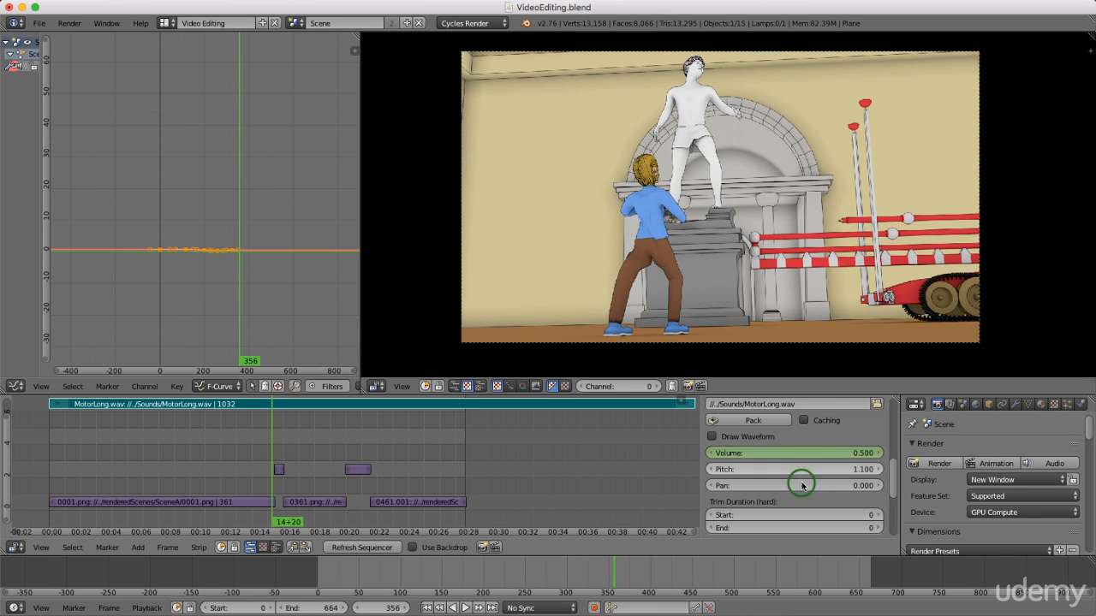
click(824, 455)
click(824, 453)
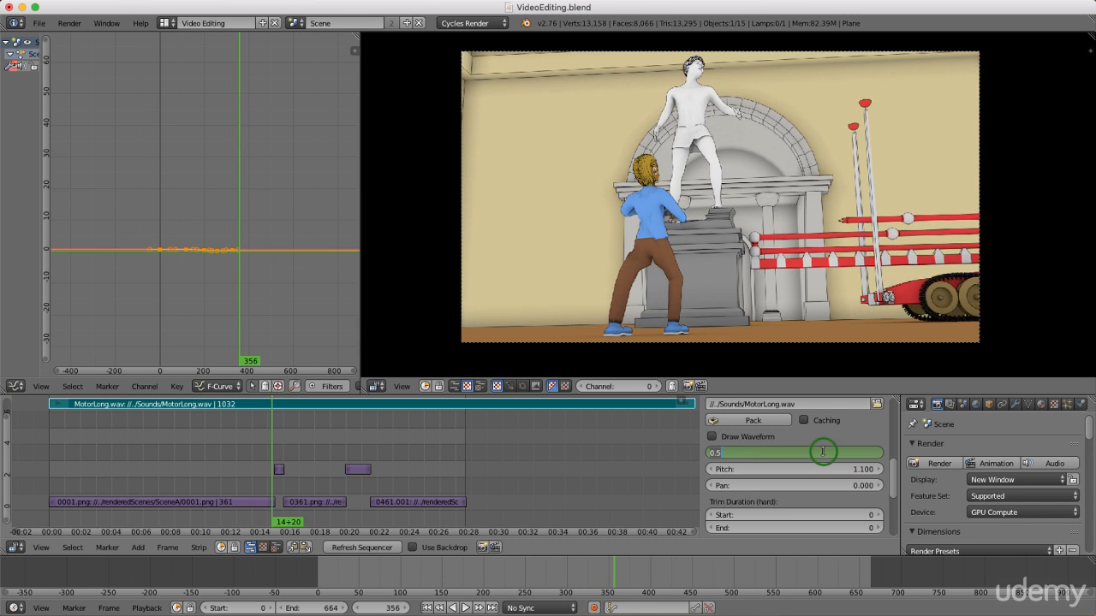
text(.7)
key(Return)
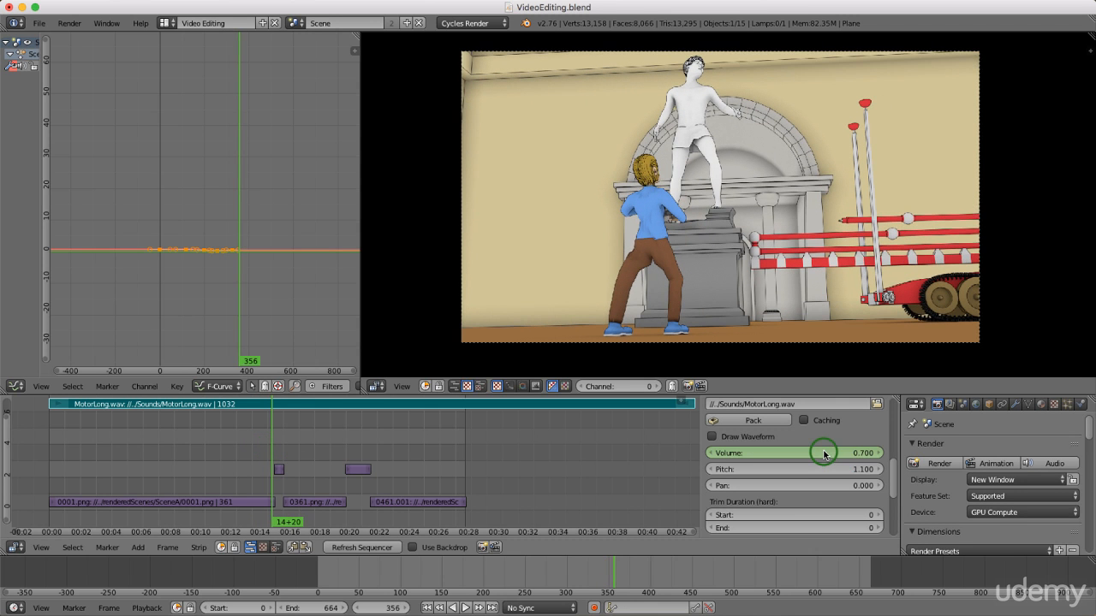
key(i)
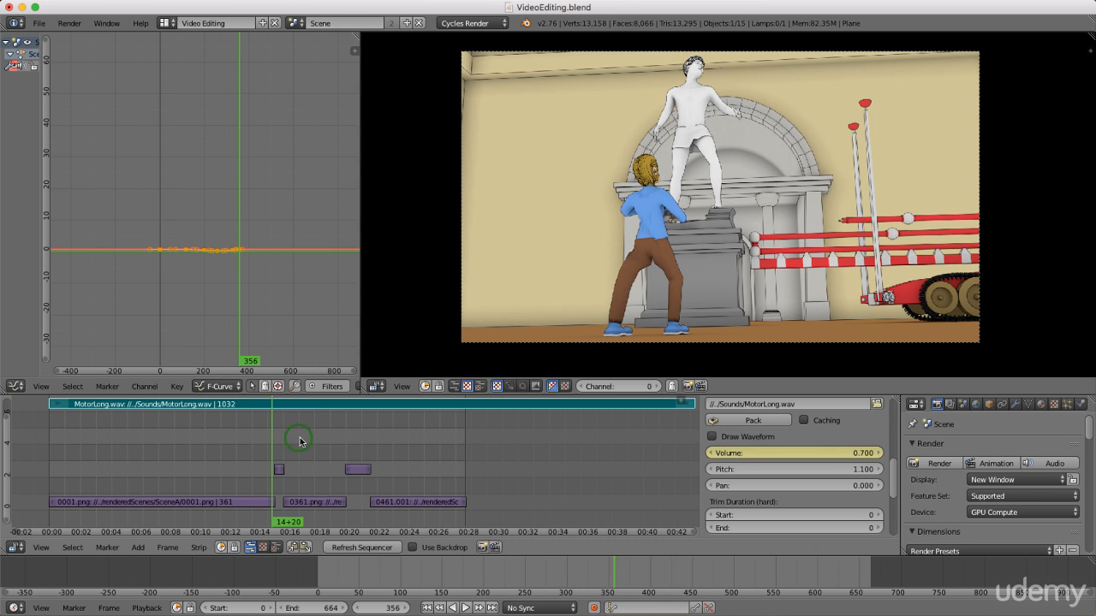
Add the sound Phews.wav from the Sounds folder to the sequence, starting at frame 391 in the second shot.
drag(273, 440, 295, 417)
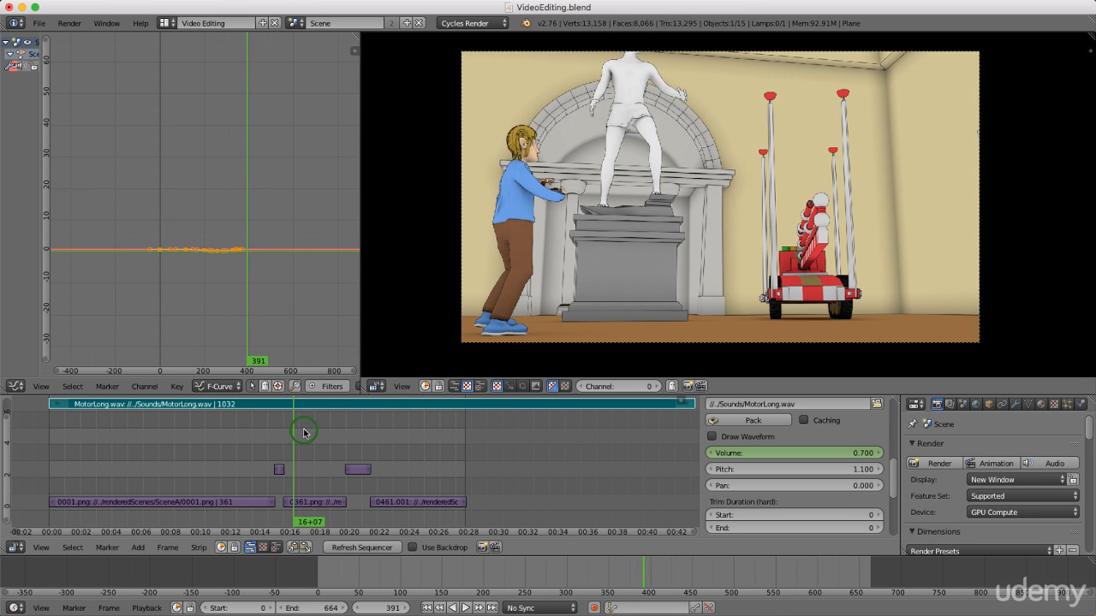
key(shift+a)
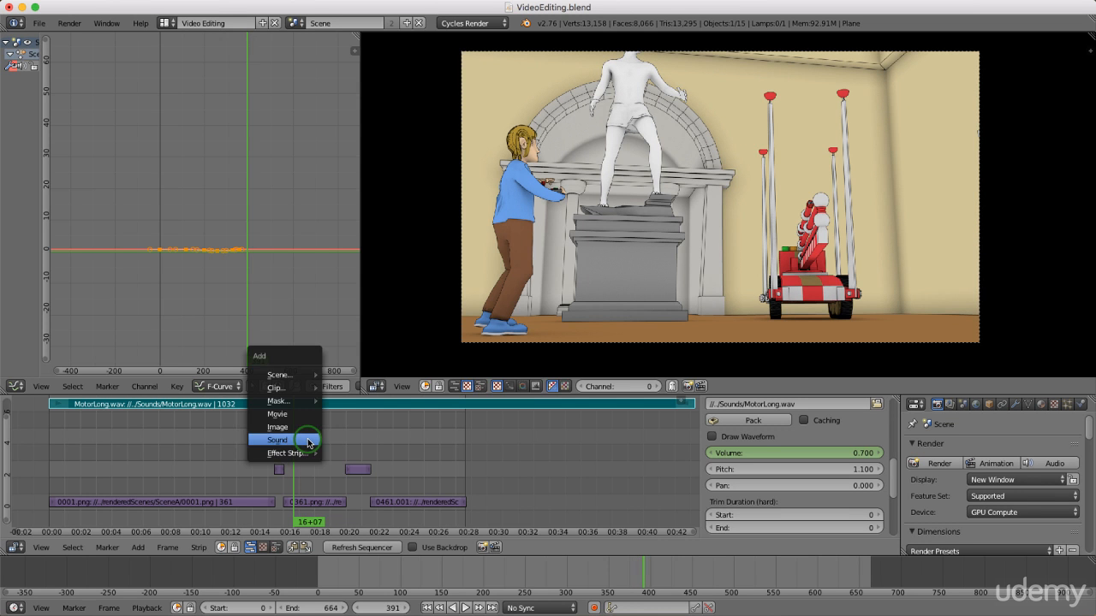
click(304, 442)
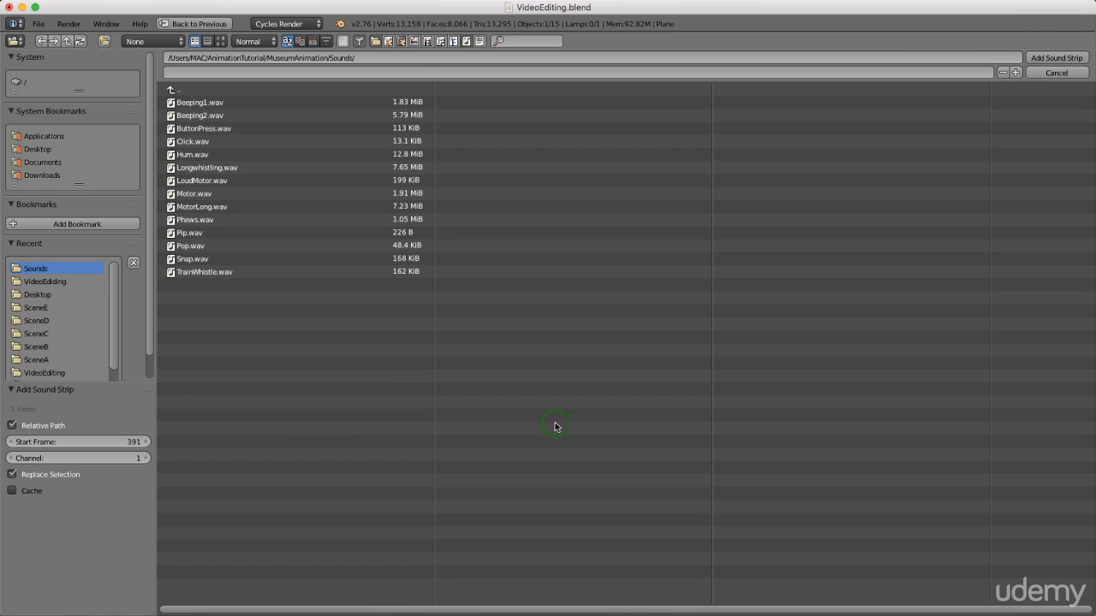
click(196, 220)
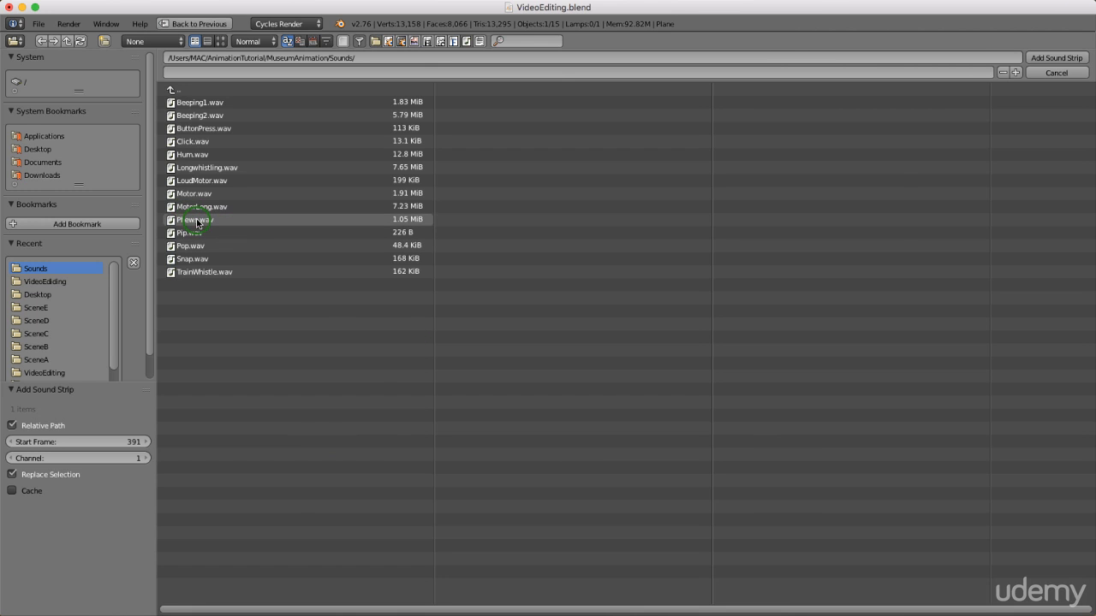
click(202, 219)
double_click(188, 221)
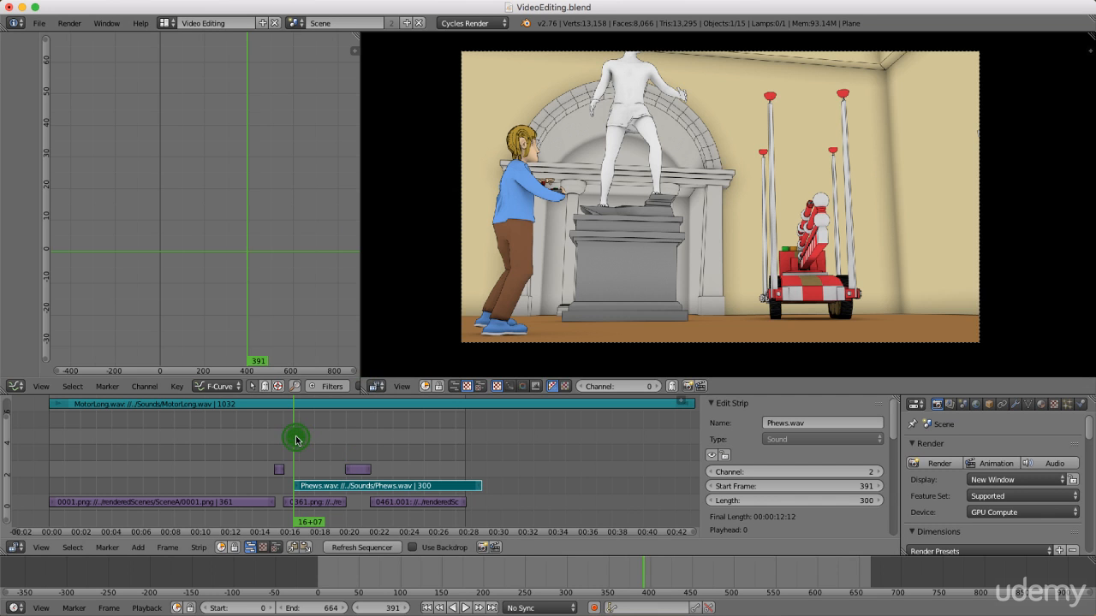
Play the Phews sound against the second shot and shorten its strip to 78 frames by trimming the end.
drag(297, 441, 286, 440)
click(461, 608)
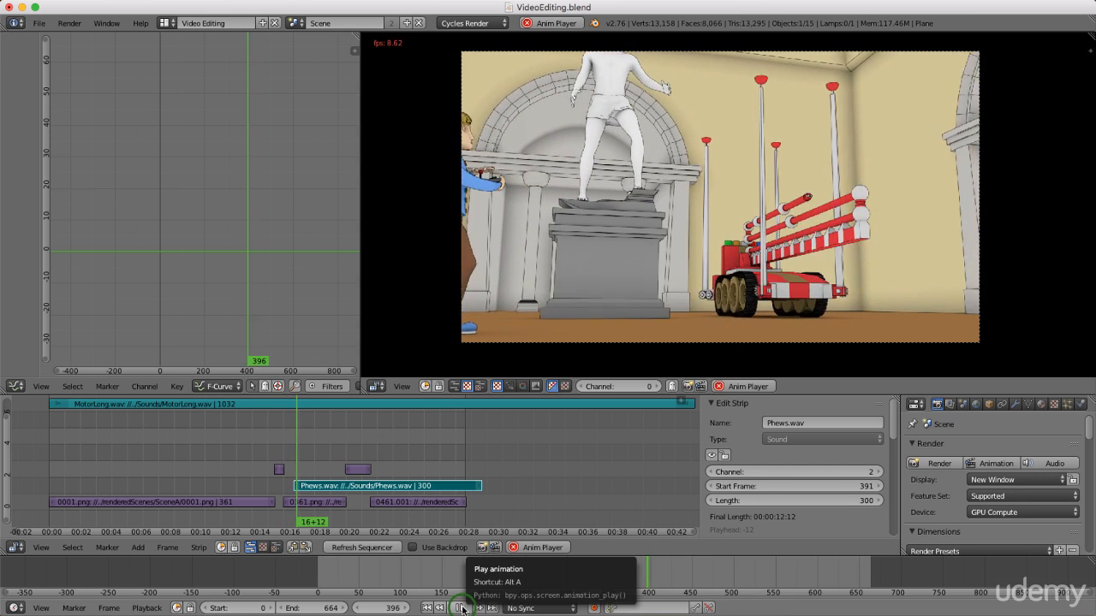
click(461, 608)
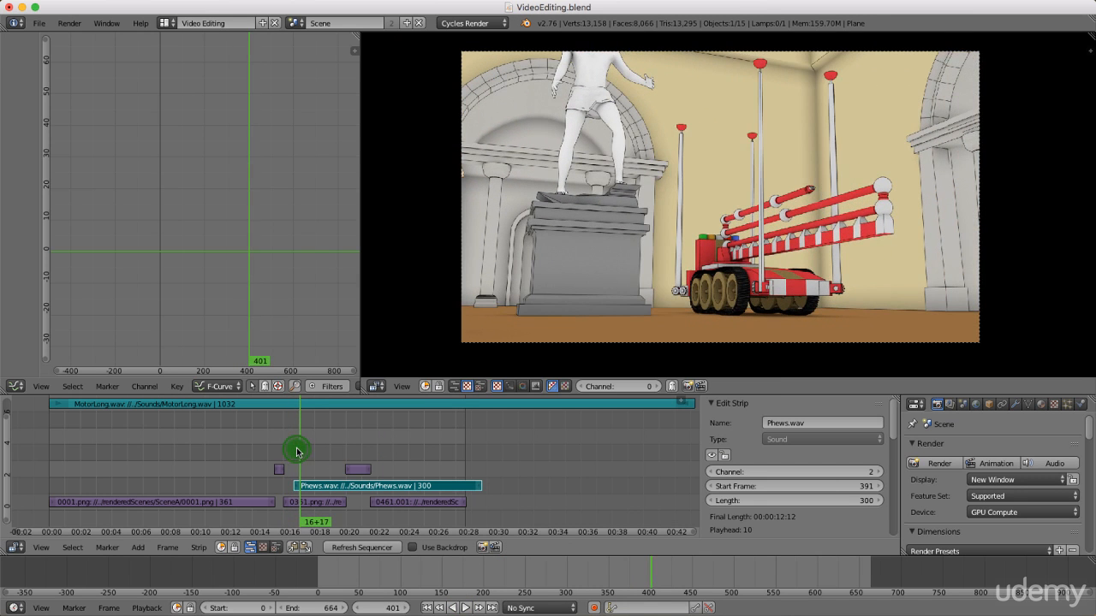
drag(296, 452, 294, 453)
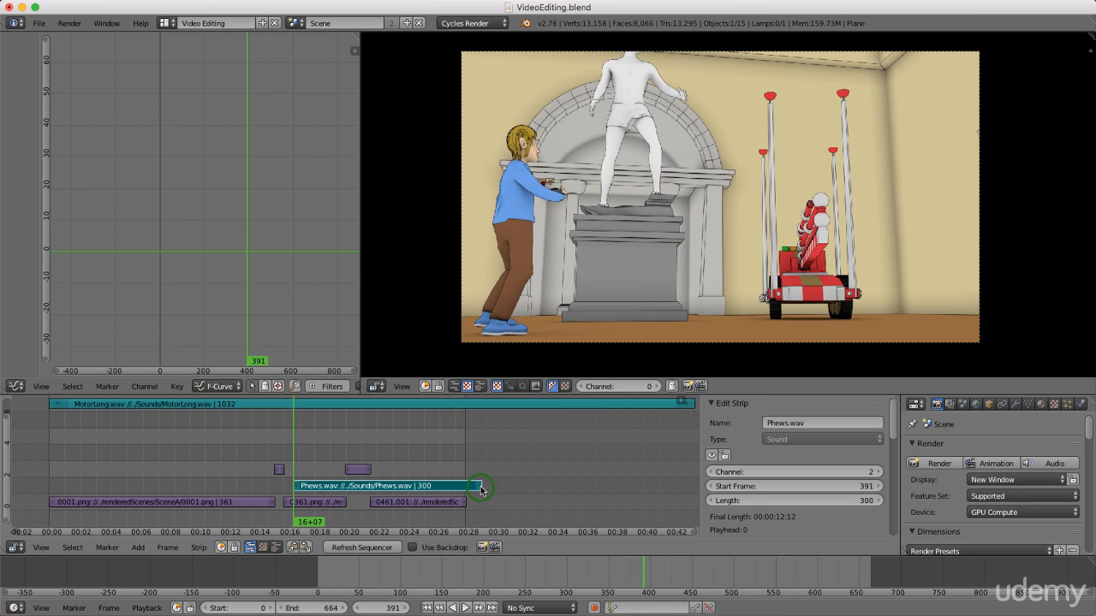
right_drag(480, 488, 349, 490)
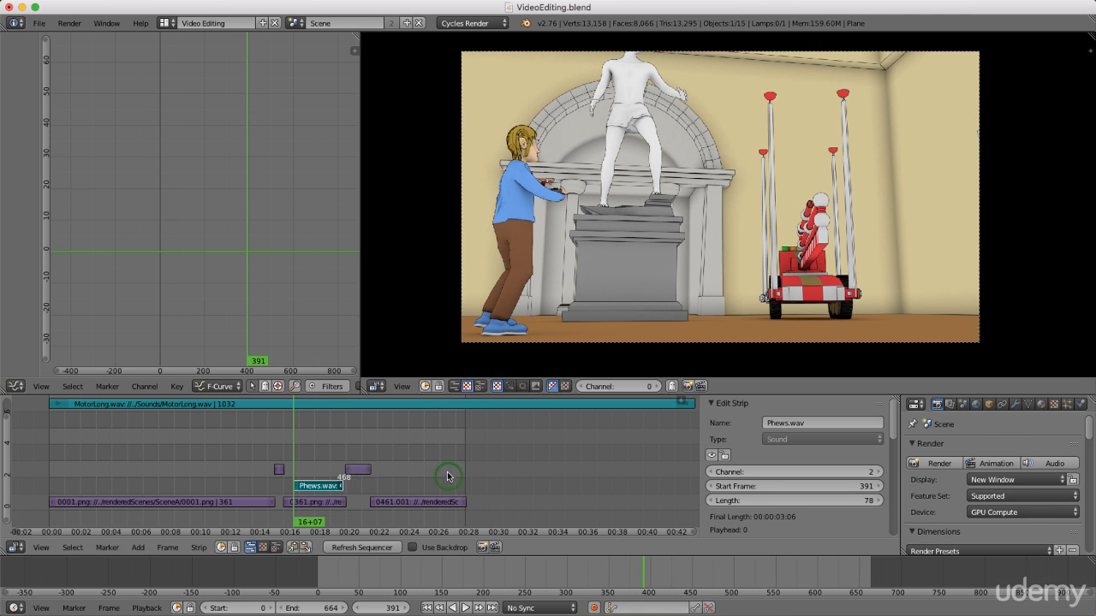
Add the sound Longwhistling.wav from the Sounds folder to the sequence, starting at frame 0.
click(427, 607)
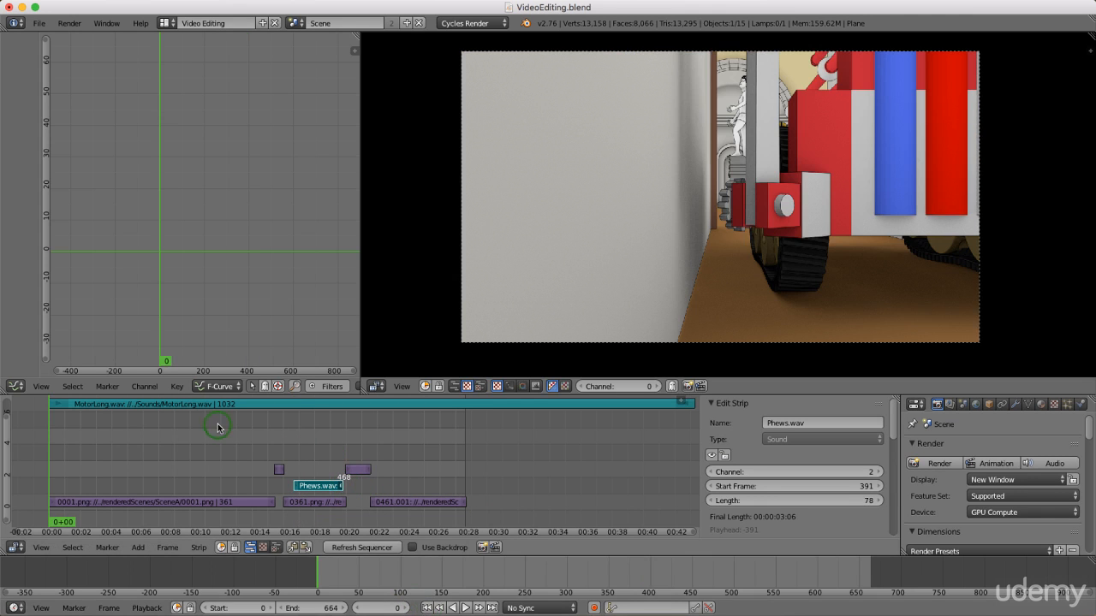
key(shift+a)
click(111, 458)
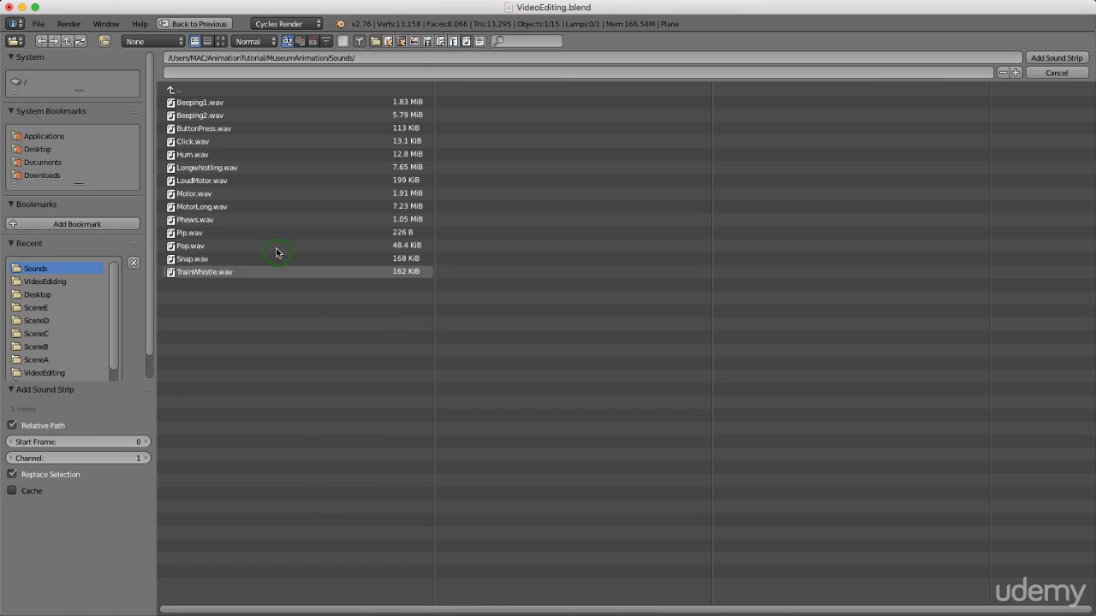
double_click(208, 167)
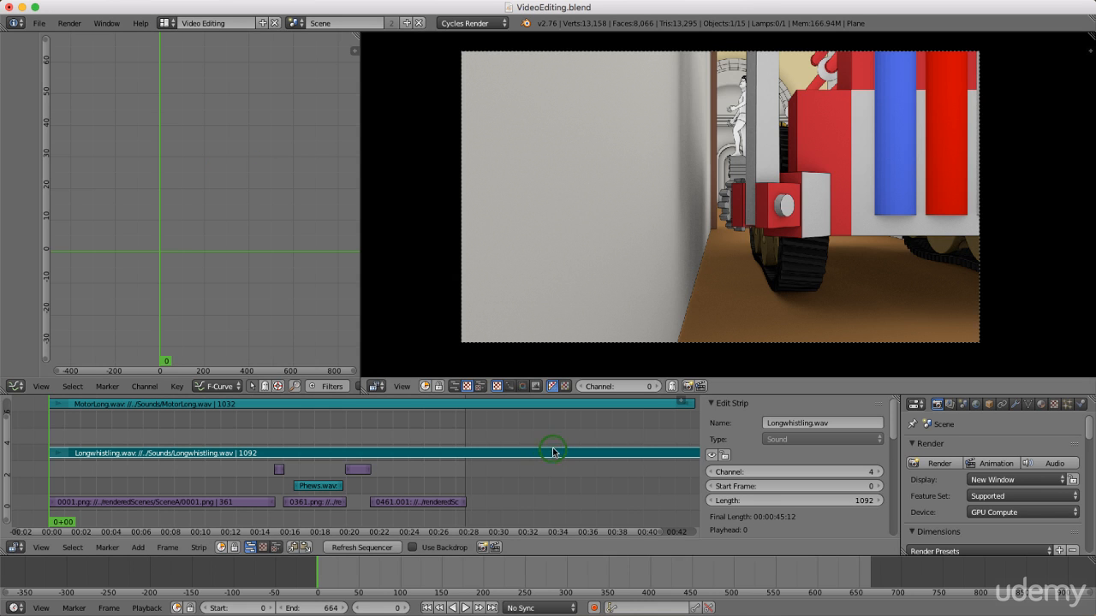
Trim the end of the Longwhistling strip back to frame 485.
scroll(565, 456, down, 5)
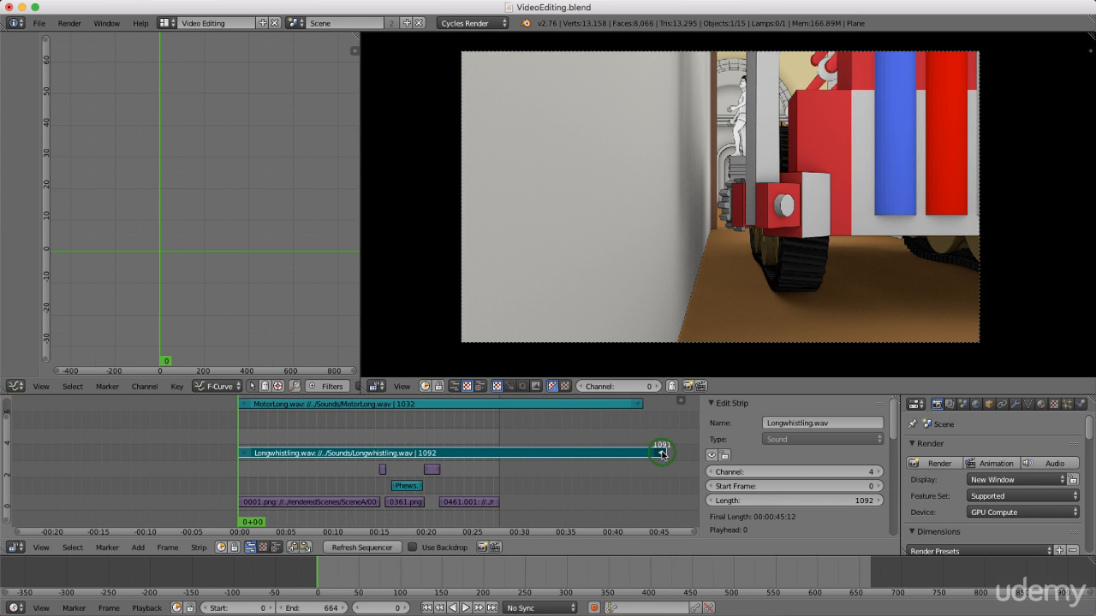
drag(664, 454, 428, 455)
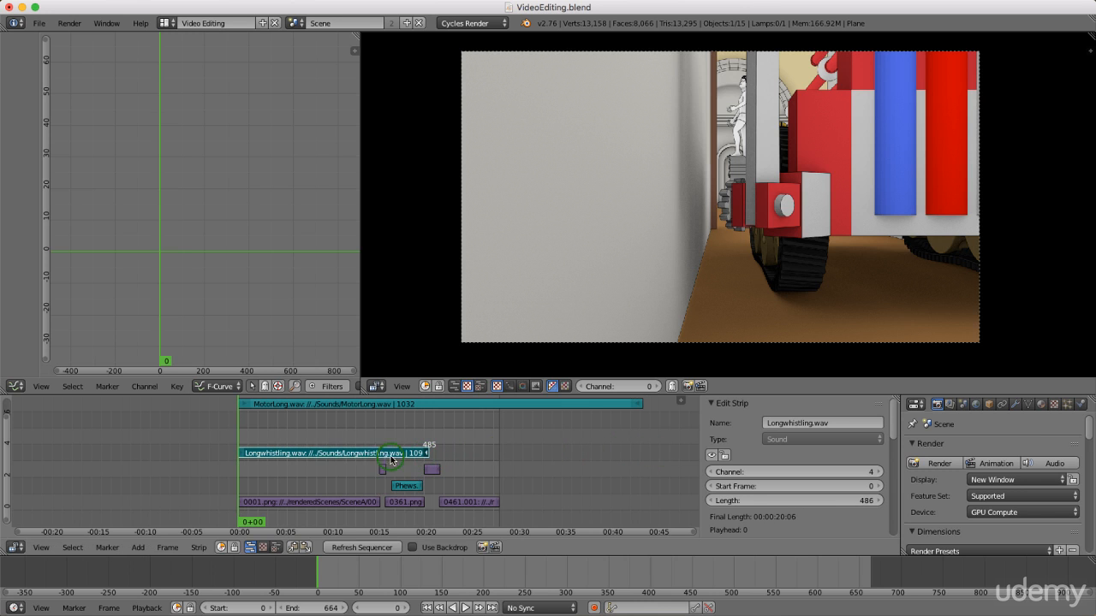
scroll(406, 431, up, 3)
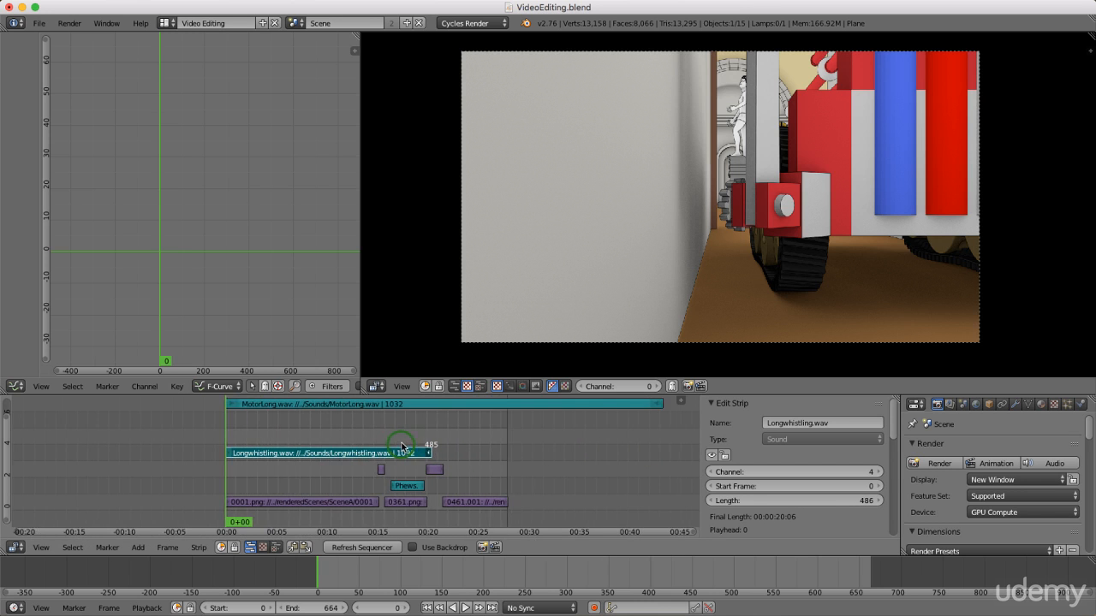
click(406, 449)
scroll(393, 449, up, 3)
scroll(369, 452, down, 2)
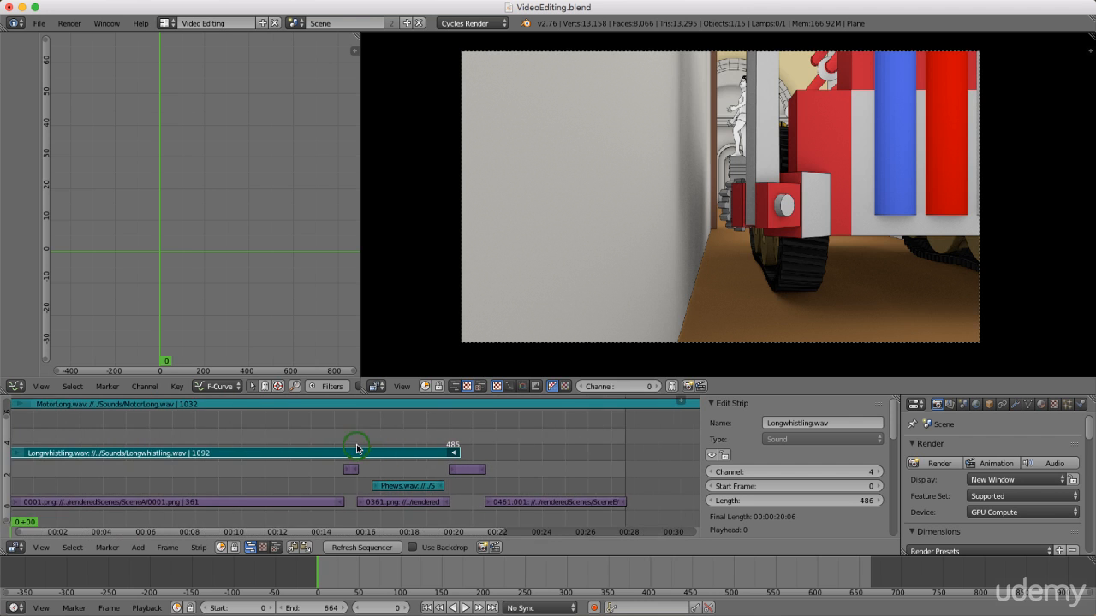
Play the end of the first shot with the whistling and shorten the Longwhistling strip to 357 frames by trimming its end.
click(270, 437)
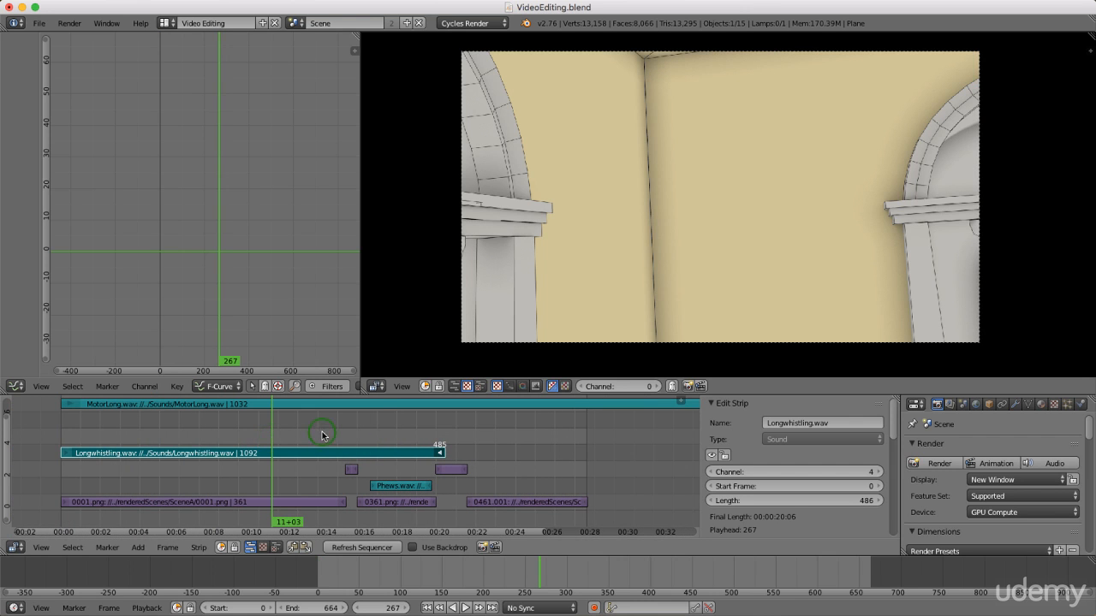
click(409, 549)
click(463, 607)
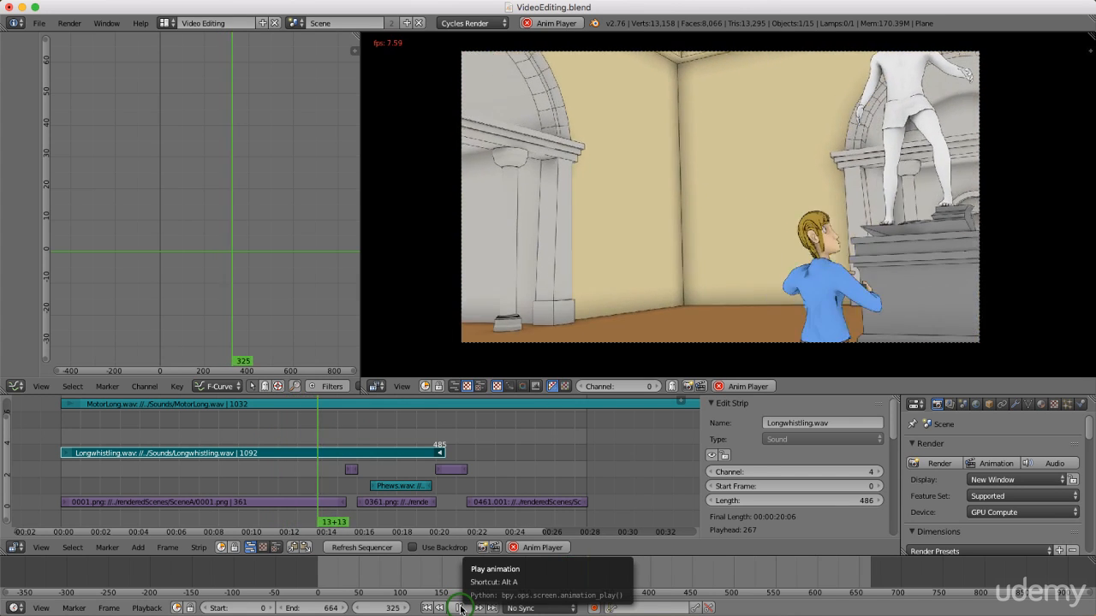
click(461, 608)
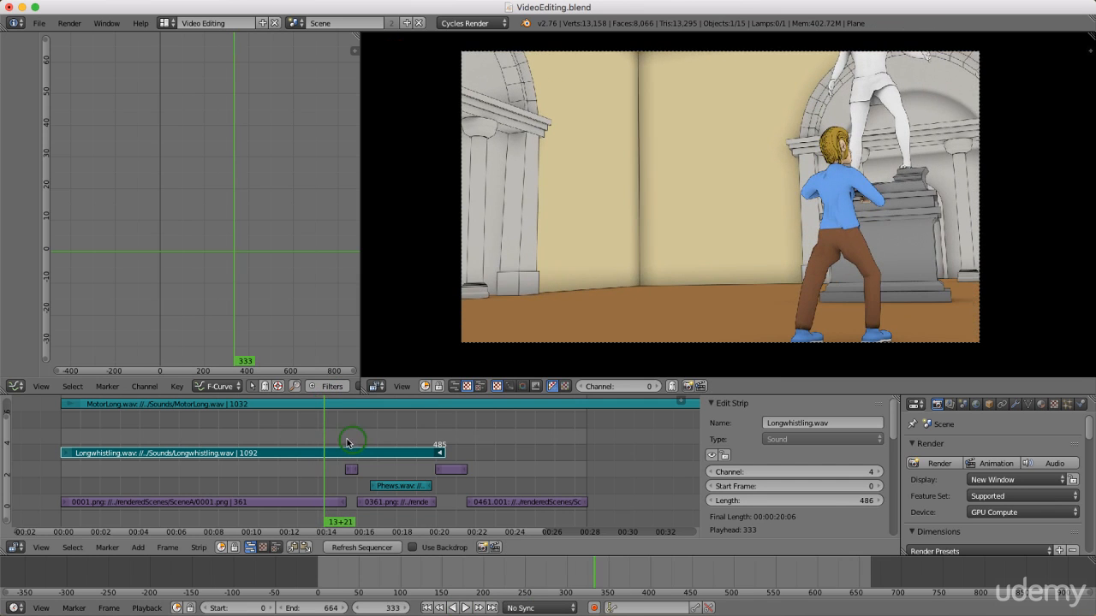
click(345, 443)
drag(346, 443, 332, 441)
click(466, 608)
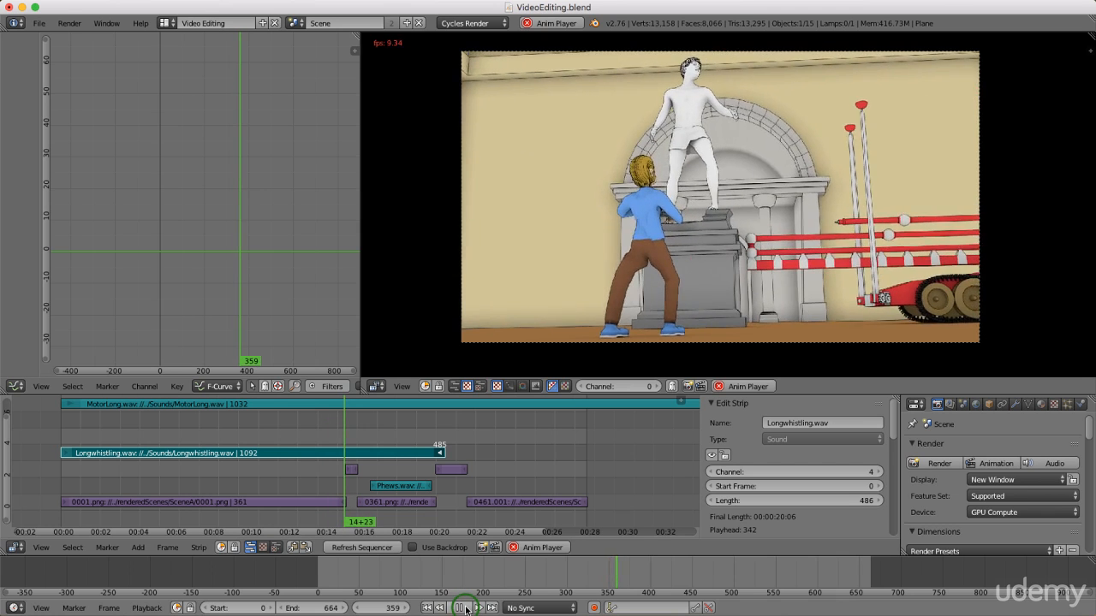
click(464, 607)
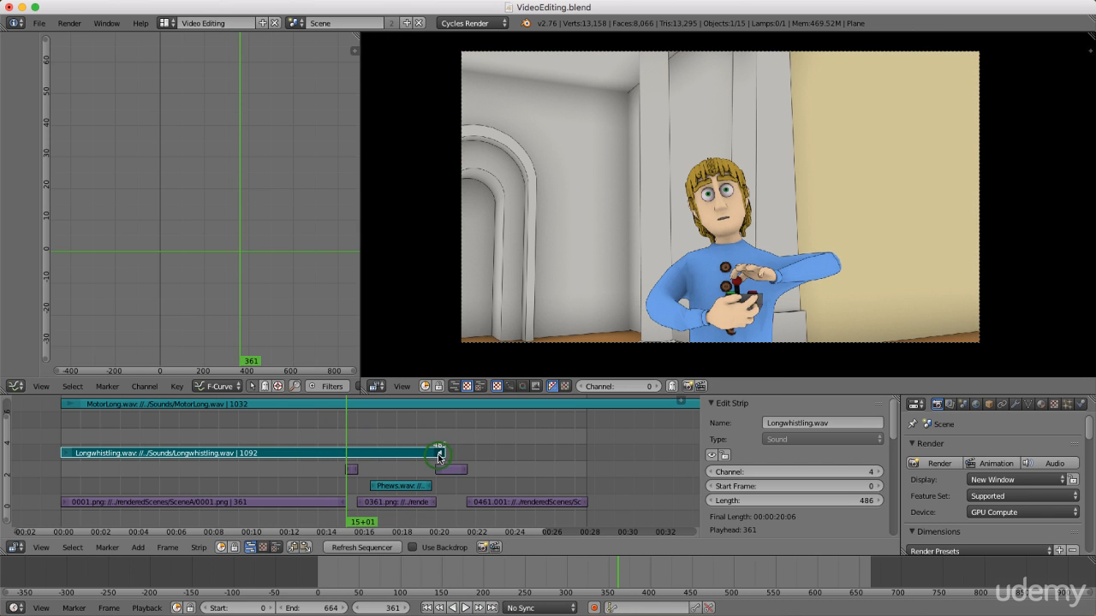
right_drag(438, 454, 328, 436)
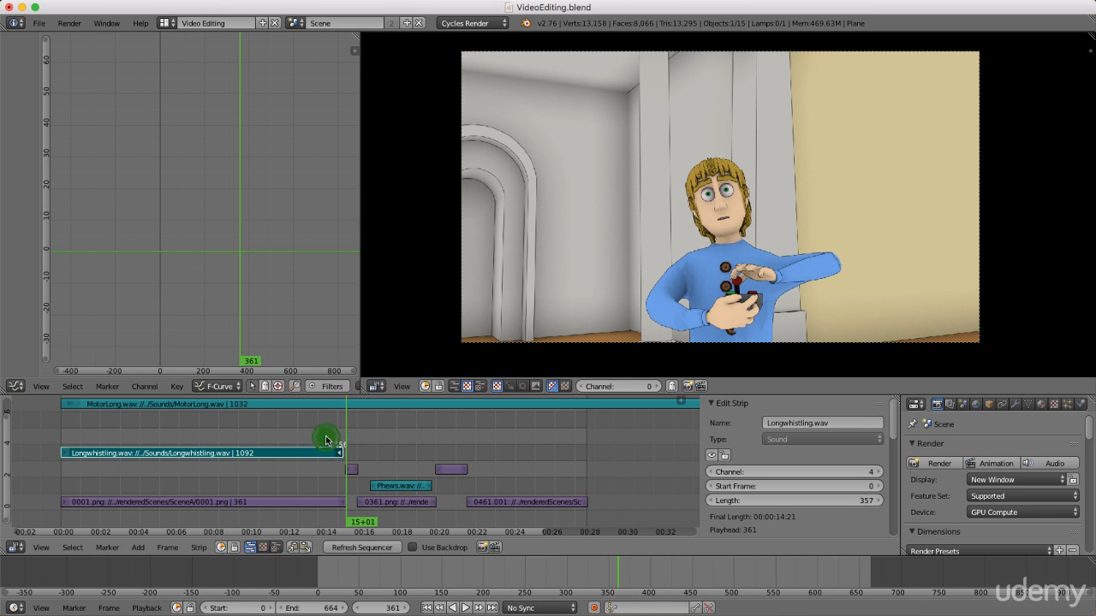
Replay the end of the first shot and shorten the Longwhistling strip to 346 frames by trimming its end.
click(326, 439)
key(alt+a)
mouse_move(326, 440)
mouse_down()
mouse_move(337, 442)
mouse_move(328, 445)
mouse_up()
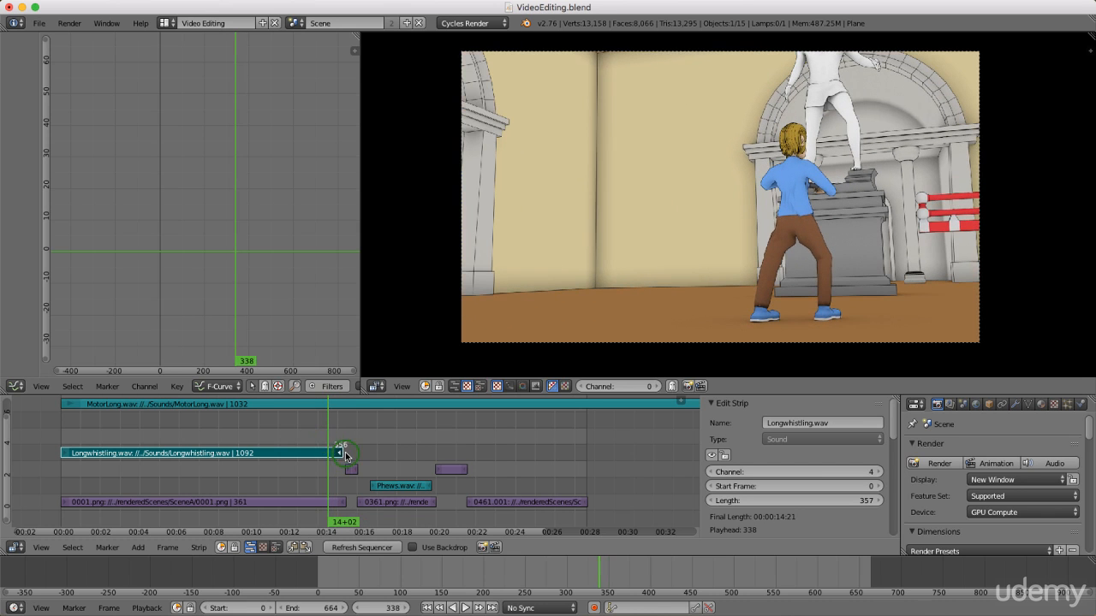
right_drag(339, 454, 332, 454)
drag(328, 441, 340, 443)
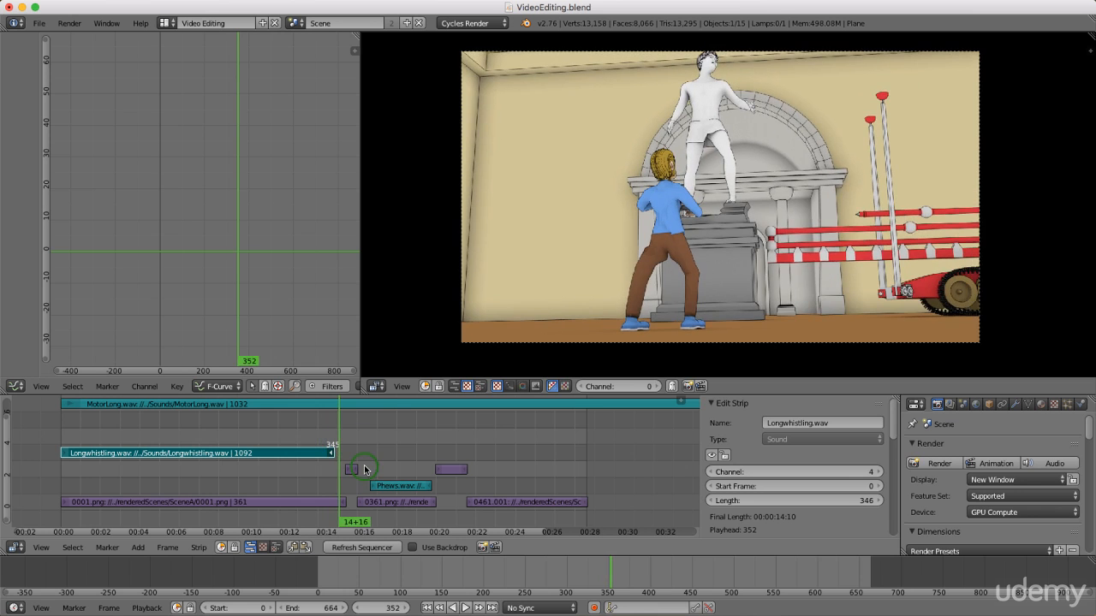
Play the transition from the end of the whistling into the Phews sound to check the timing.
key(alt+a)
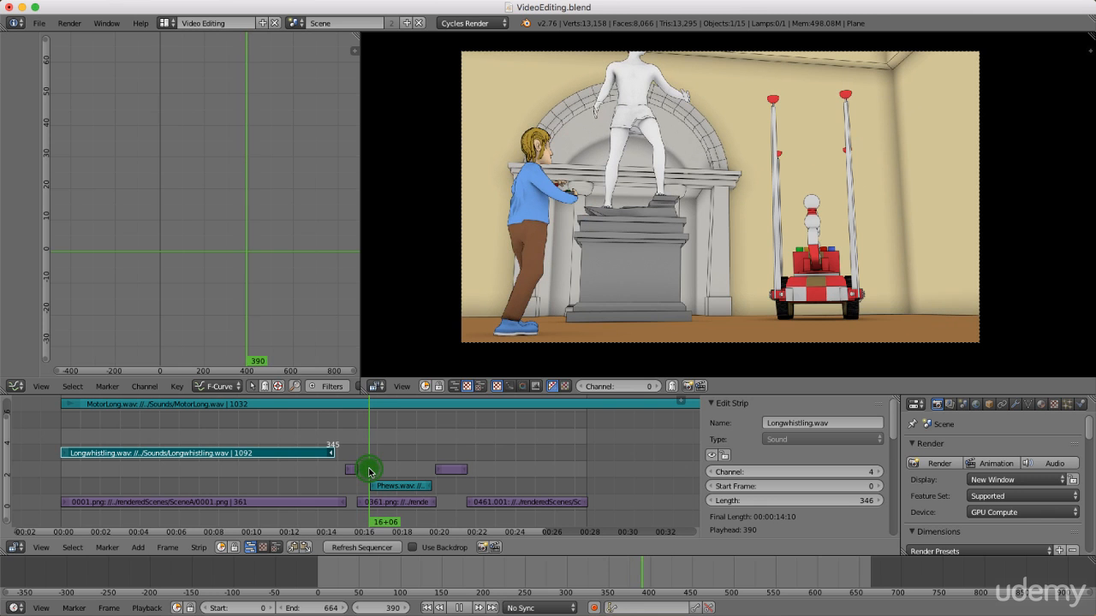
right_click(383, 487)
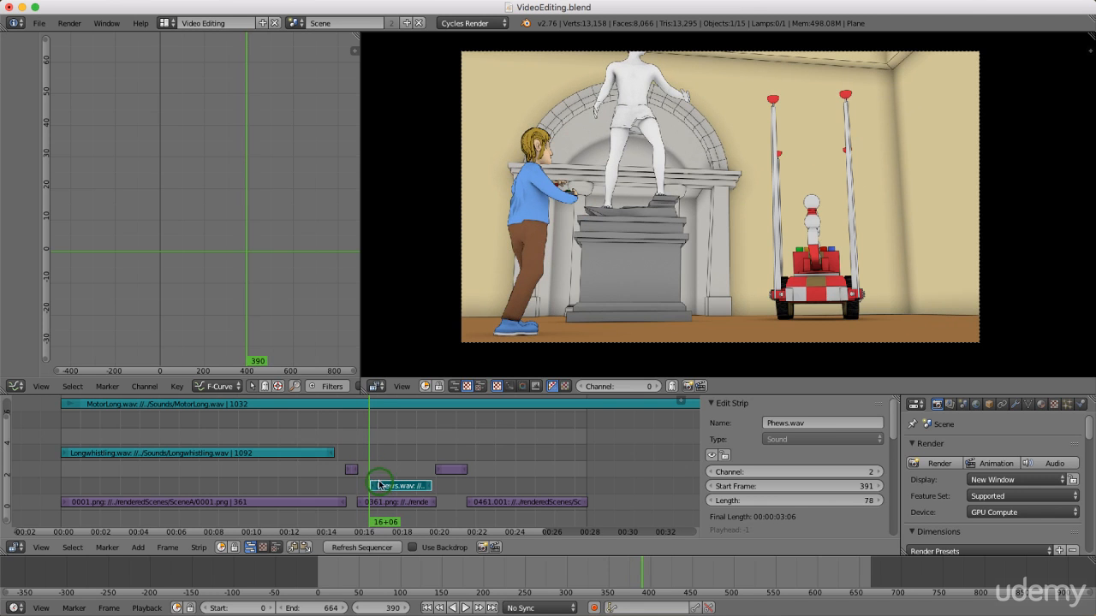
key(alt+a)
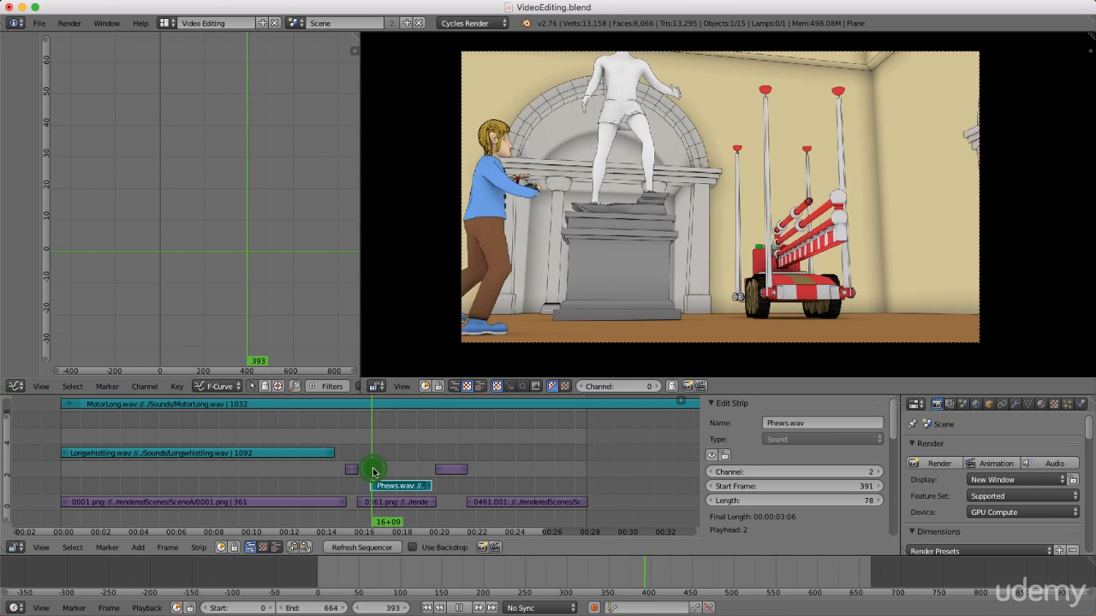
drag(370, 472, 333, 472)
key(alt+a)
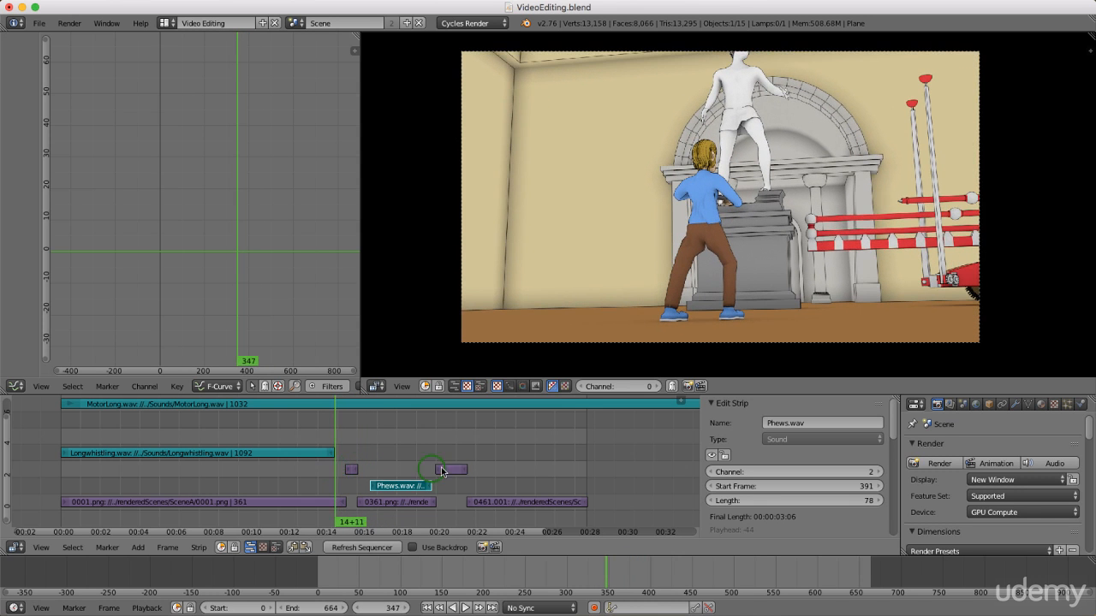
Find the button press in the close-up shot and add the sound ButtonPress.wav from the Sounds folder at frame 497.
scroll(468, 471, down, 6)
middle_drag(469, 473, 365, 473)
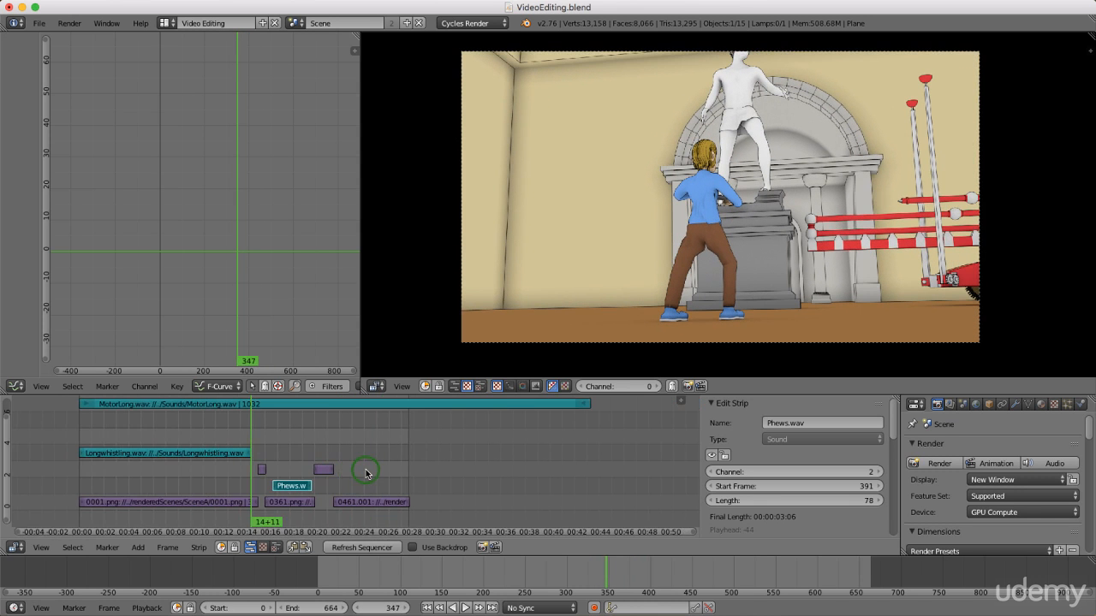
scroll(365, 473, up, 5)
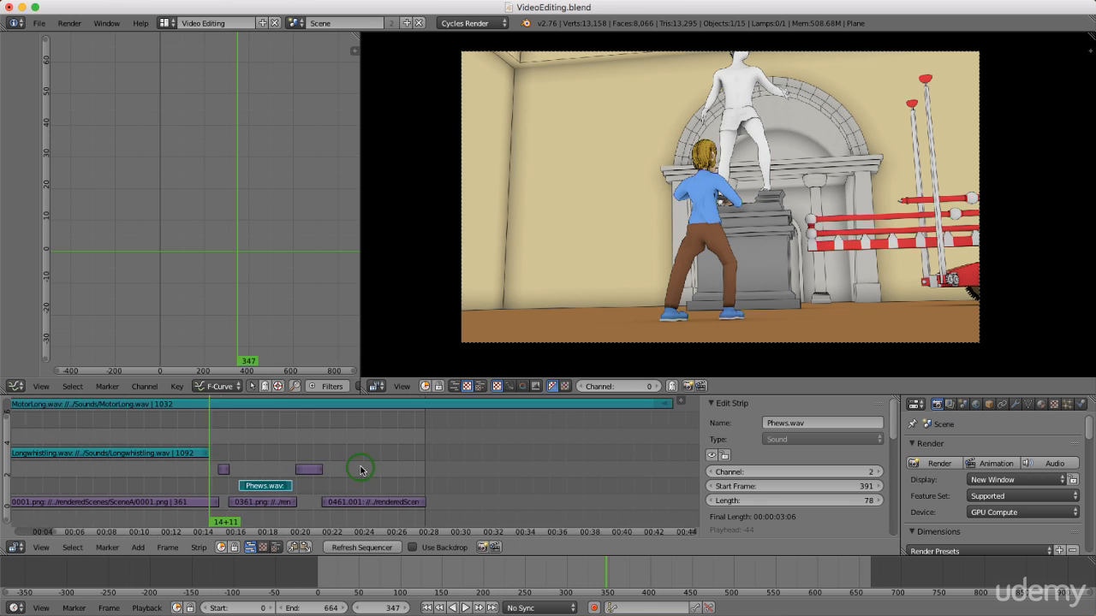
click(316, 446)
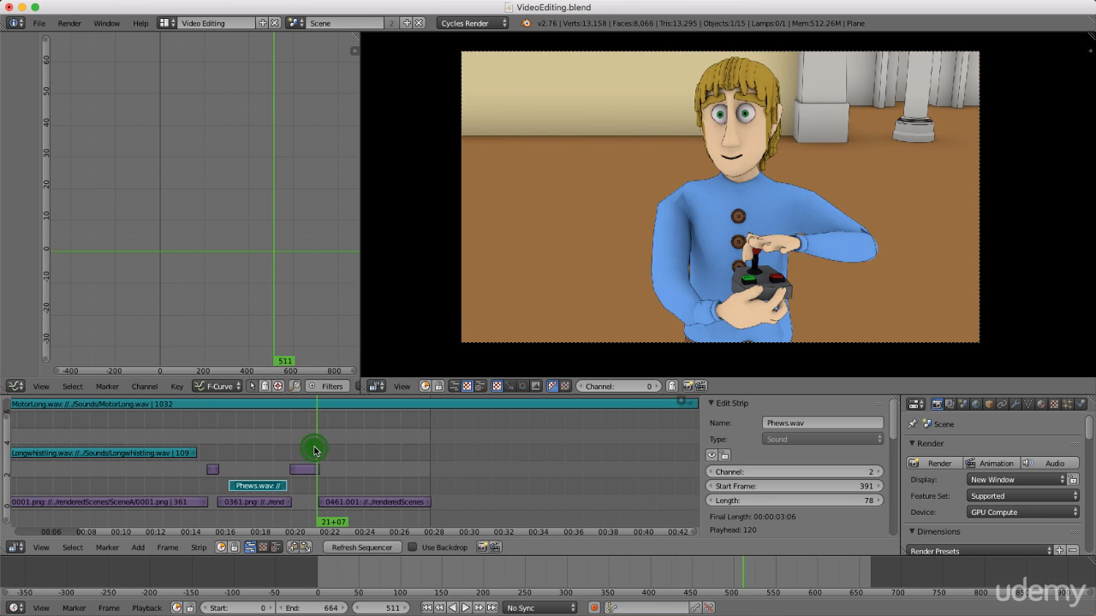
drag(314, 451, 304, 451)
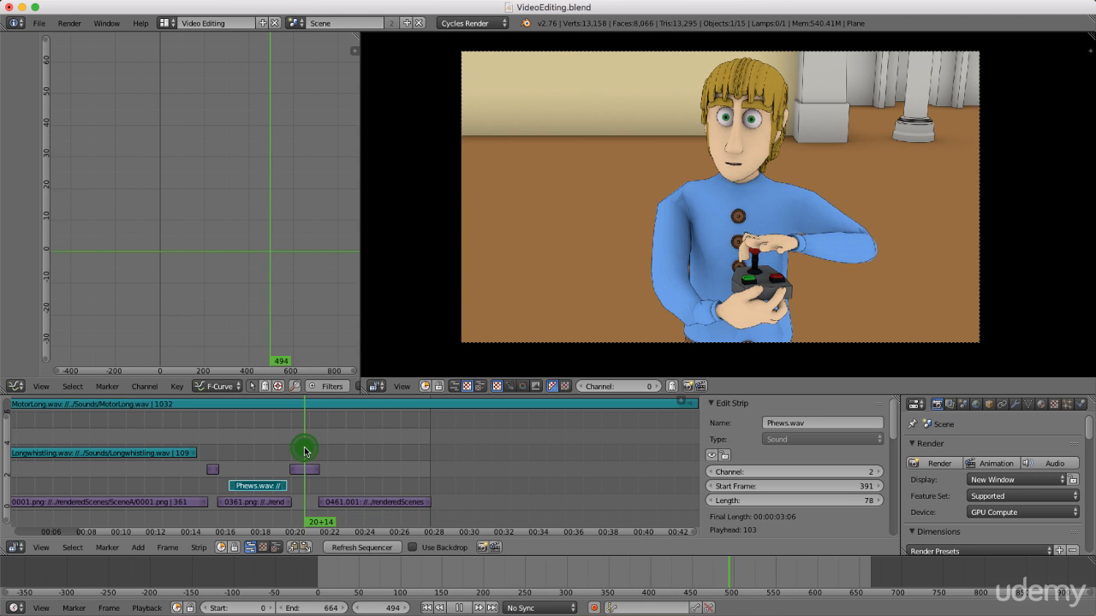
drag(305, 452, 307, 454)
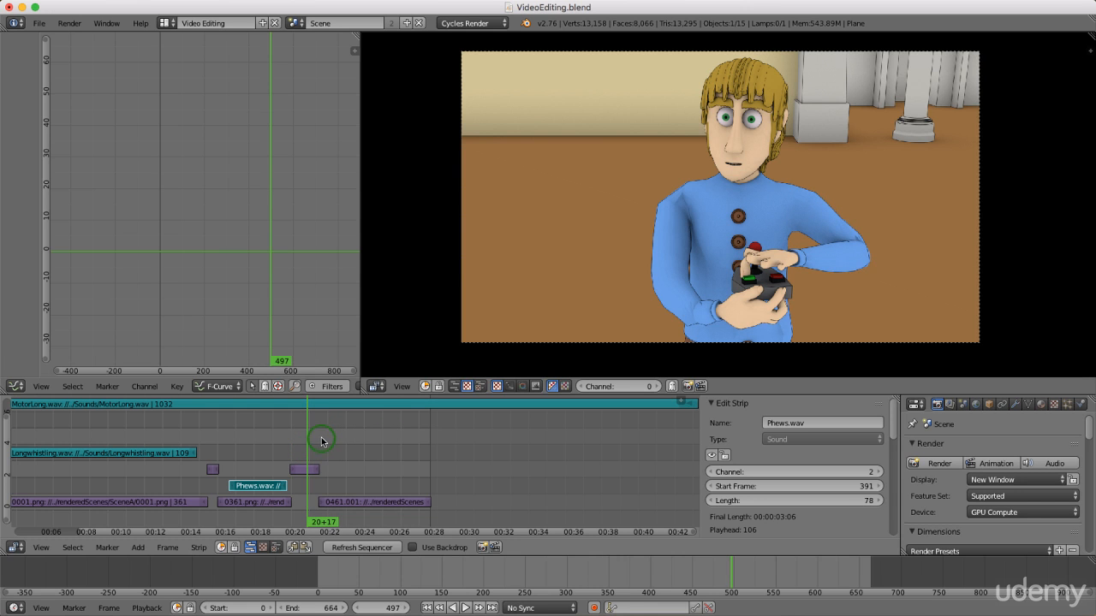
key(shift+a)
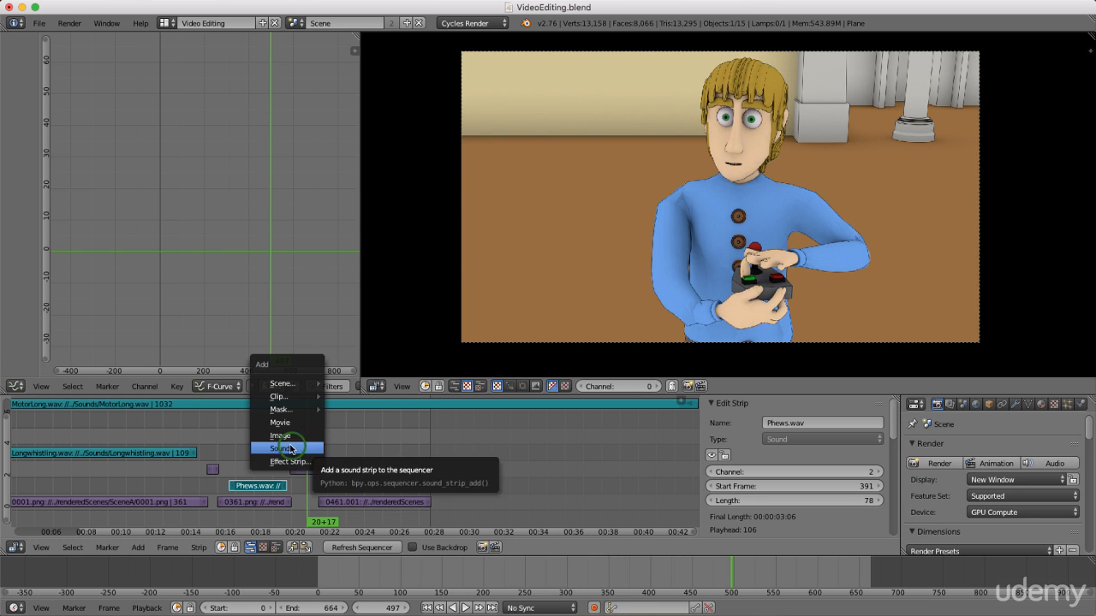
click(288, 449)
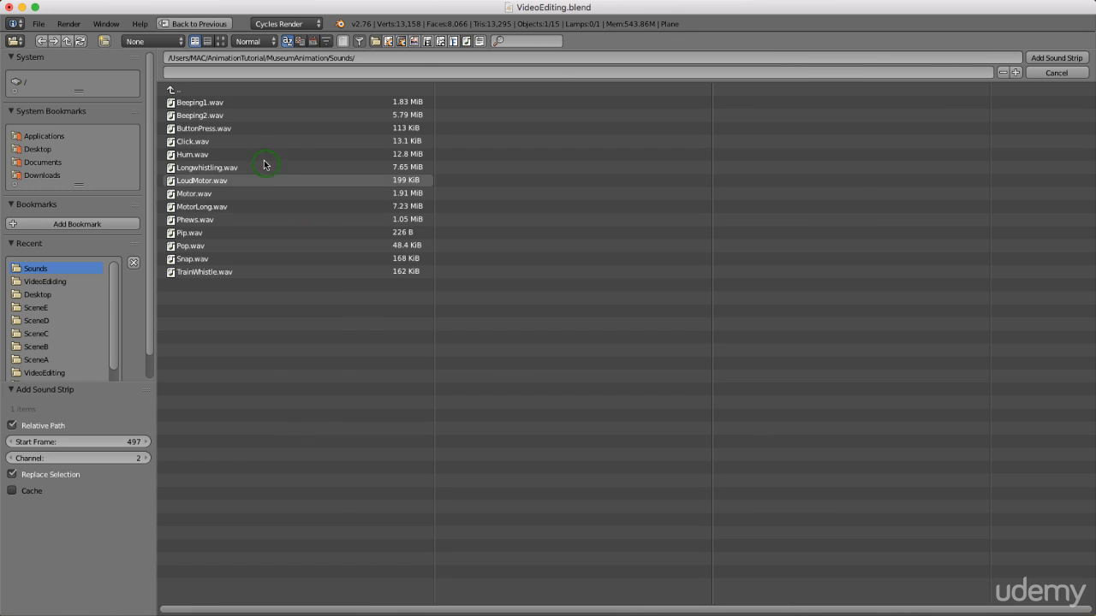
double_click(214, 128)
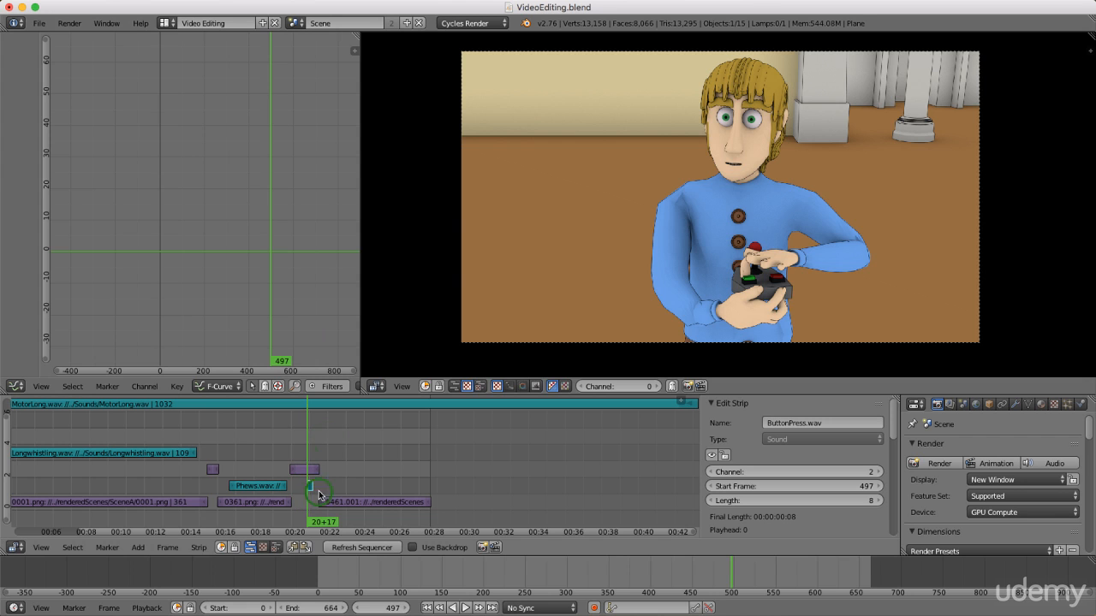
Play the button press against the close-up shot and move the ButtonPress strip to start at frame 498.
click(464, 609)
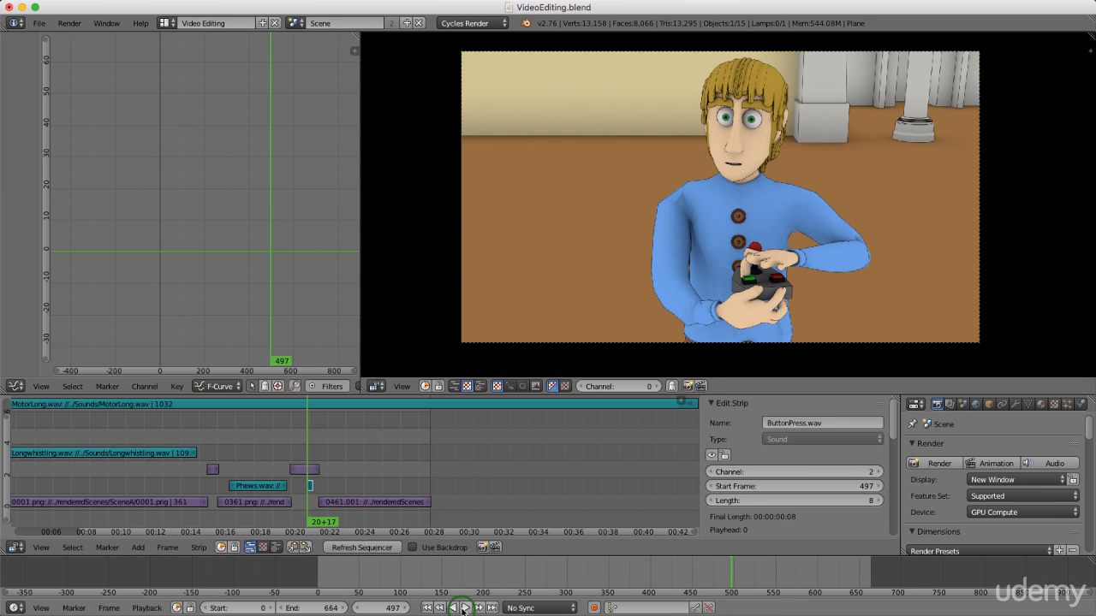
click(464, 610)
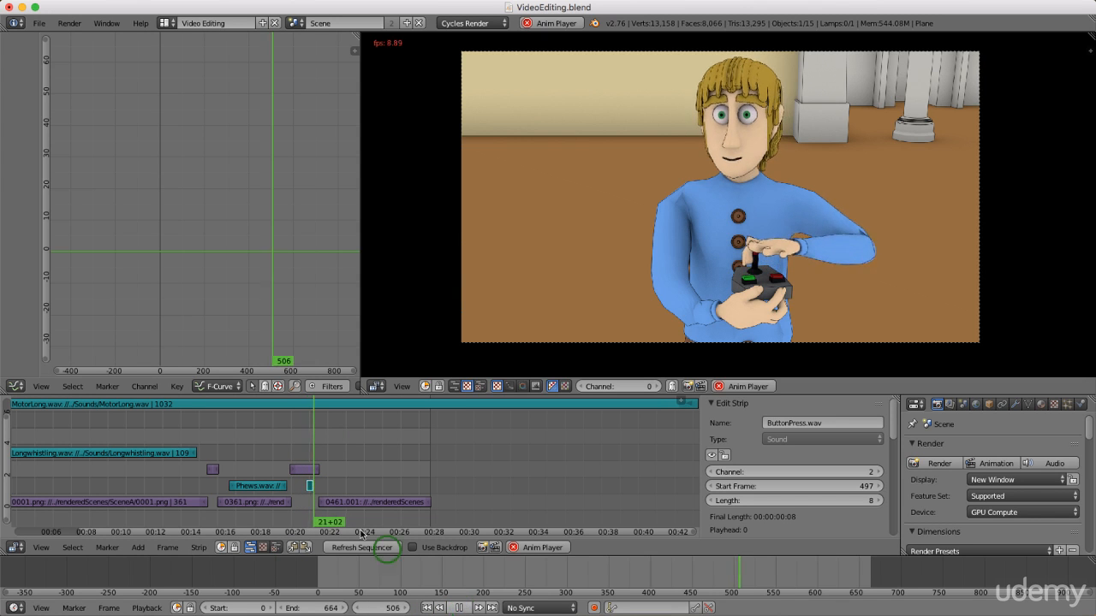
click(302, 454)
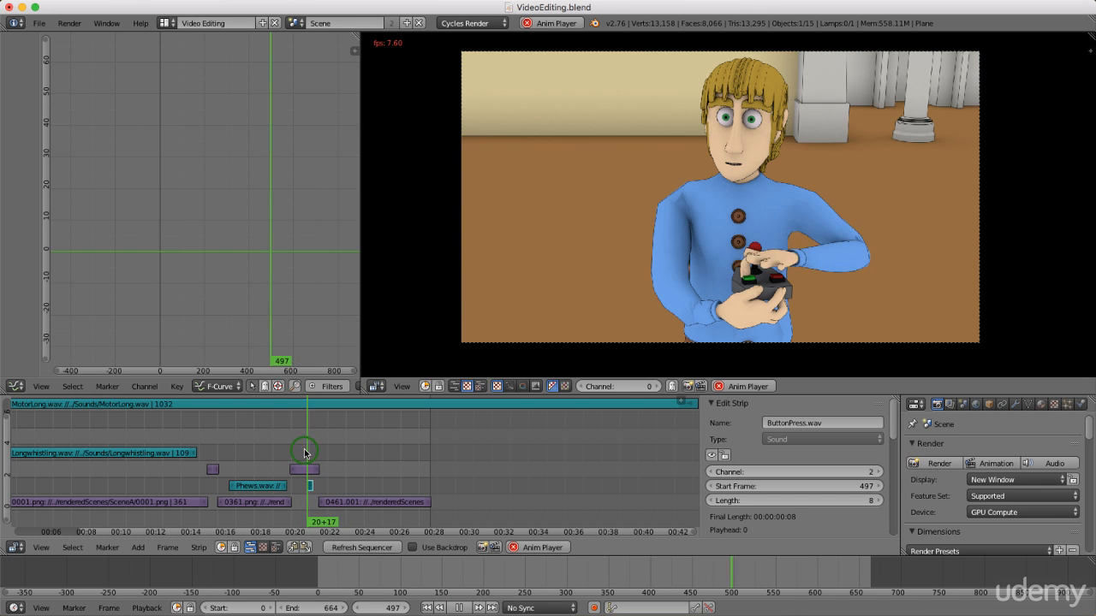
click(304, 450)
mouse_move(302, 451)
mouse_down()
mouse_move(291, 451)
mouse_move(304, 449)
mouse_up()
key(alt+a)
right_click(308, 486)
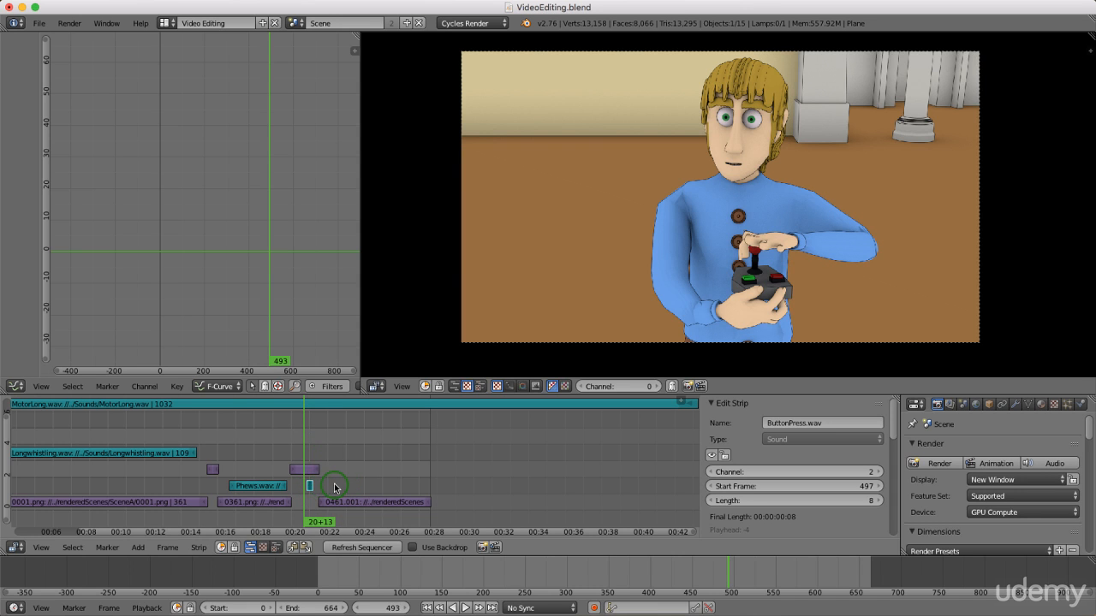
key(g)
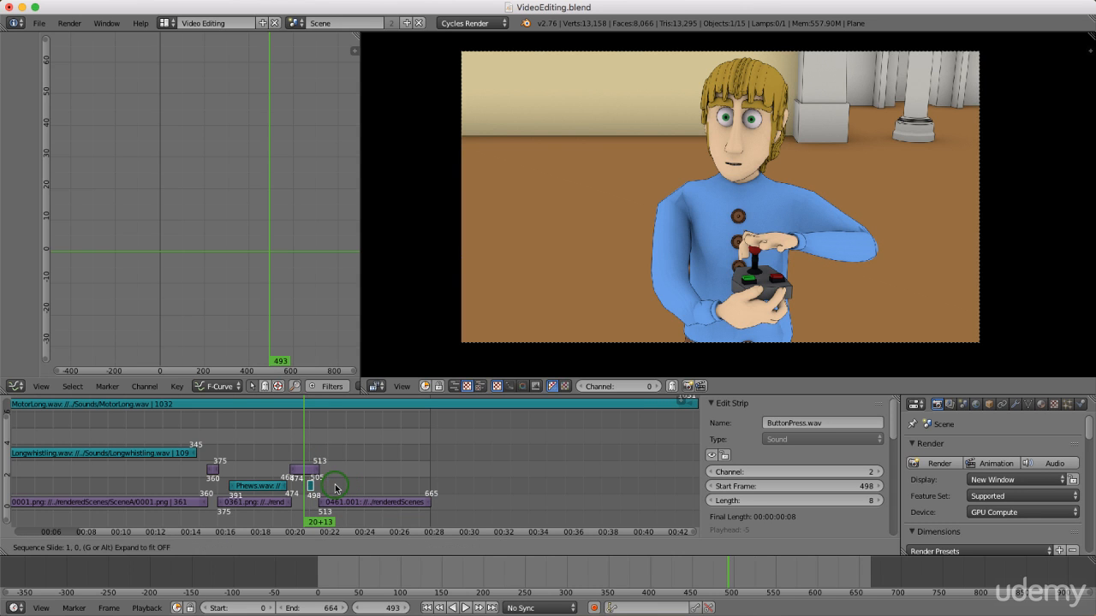
click(336, 488)
Step through the cut after the close-up and move the last shot's strip 0461.001 to start at frame 514.
drag(302, 454, 323, 462)
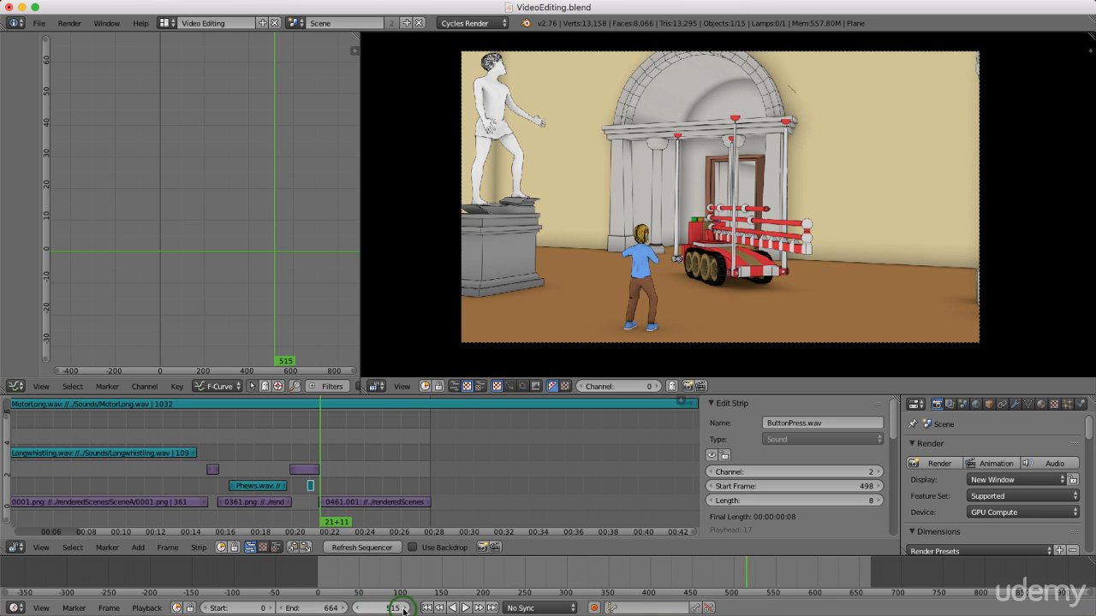
click(404, 610)
click(403, 610)
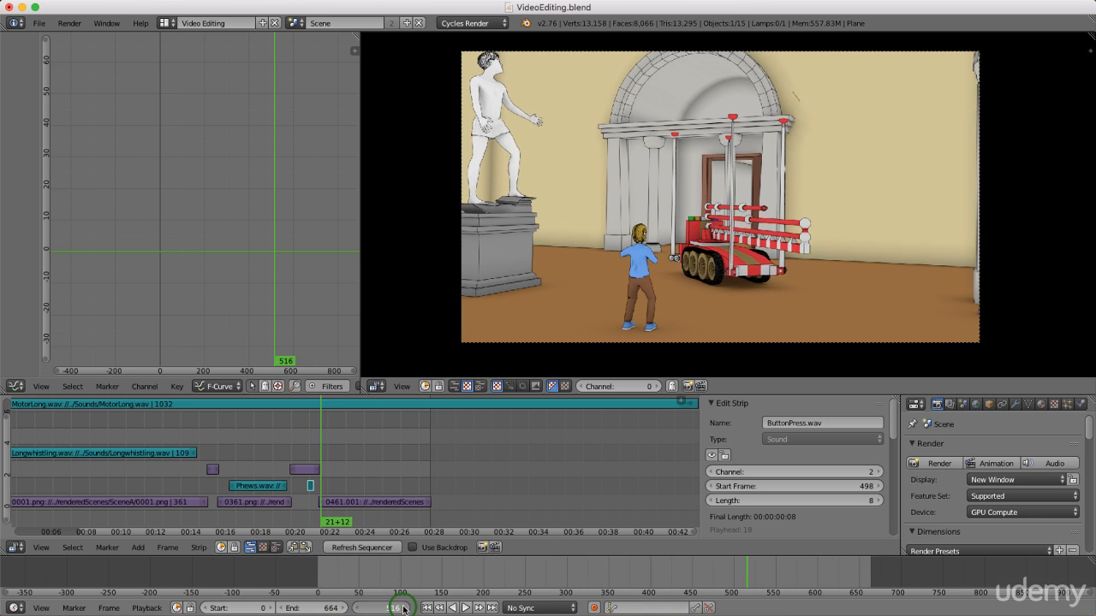
click(359, 608)
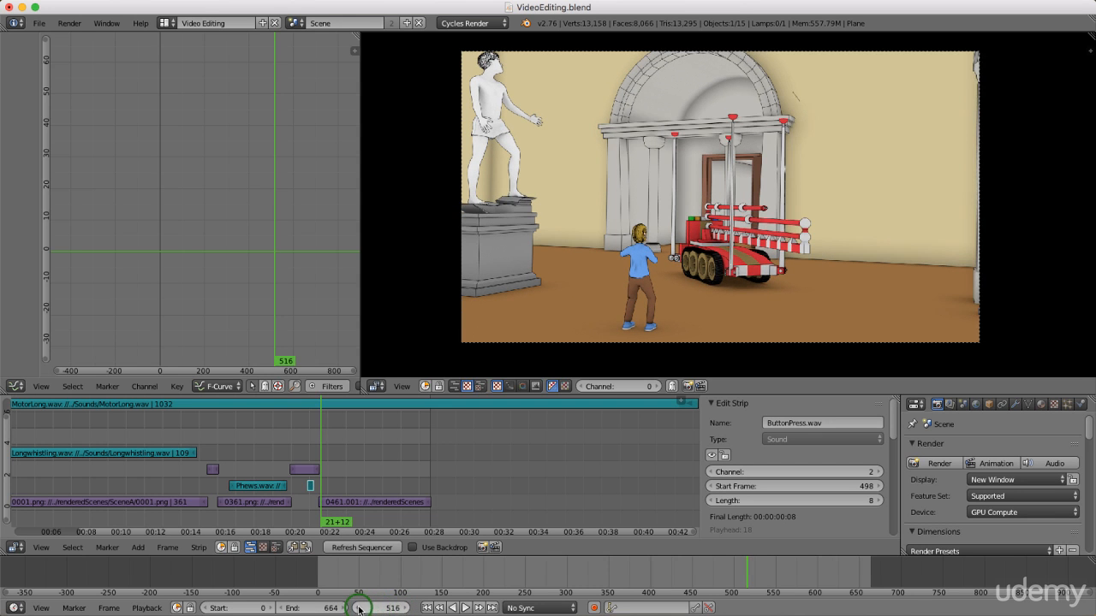
click(358, 609)
click(358, 608)
click(358, 609)
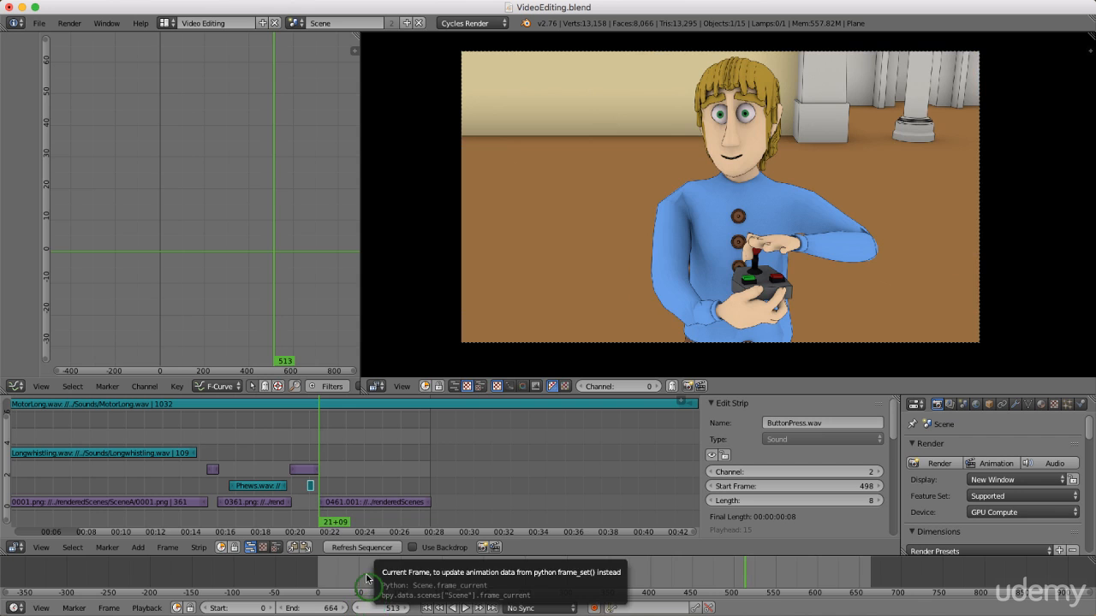
scroll(321, 511, up, 6)
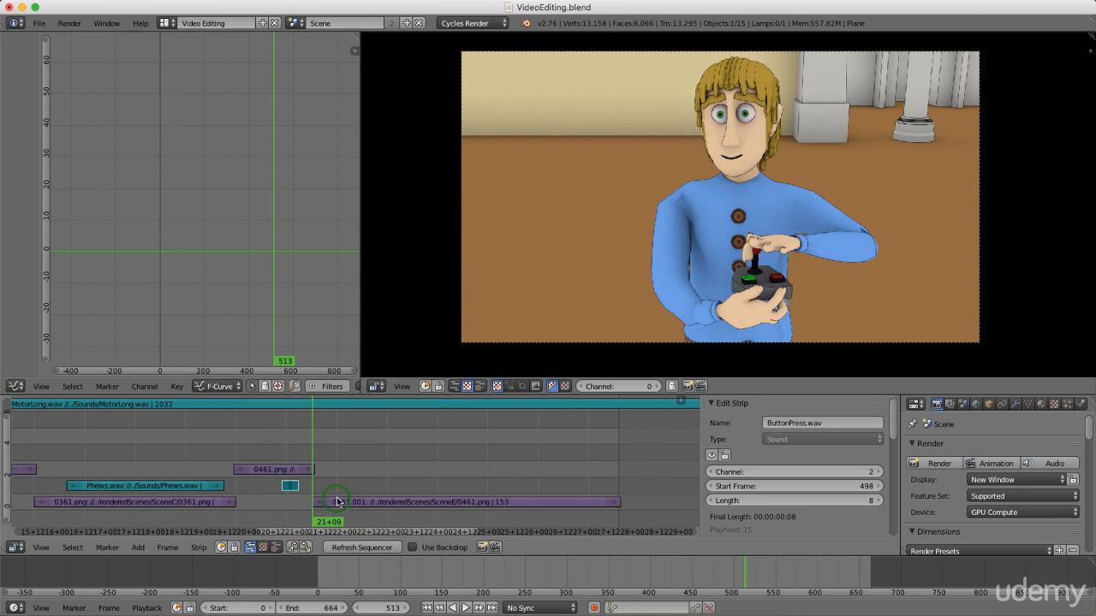
scroll(348, 506, up, 1)
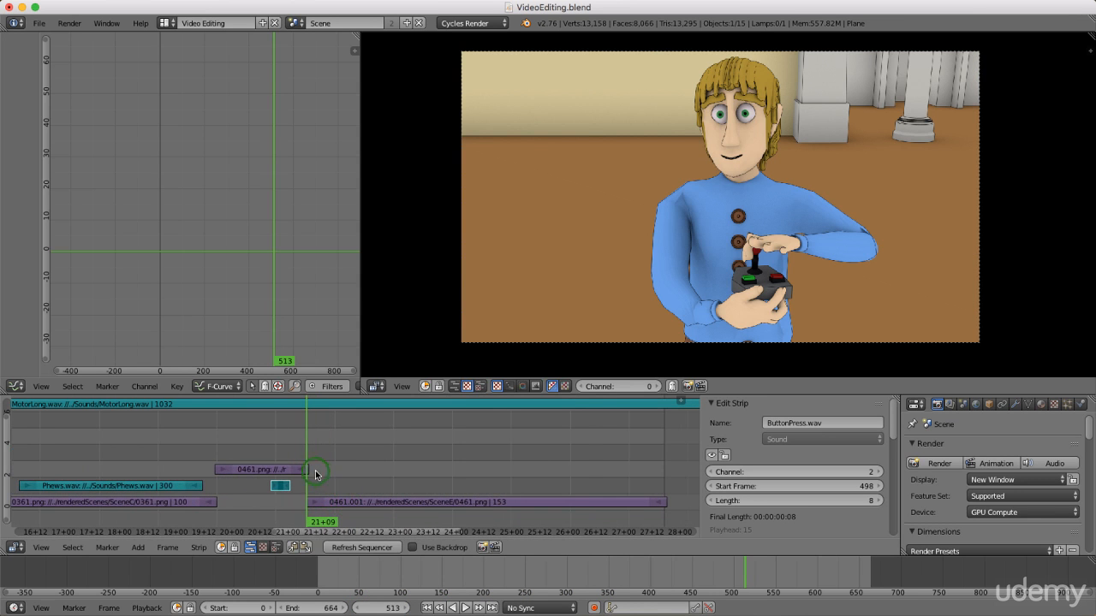
right_click(336, 502)
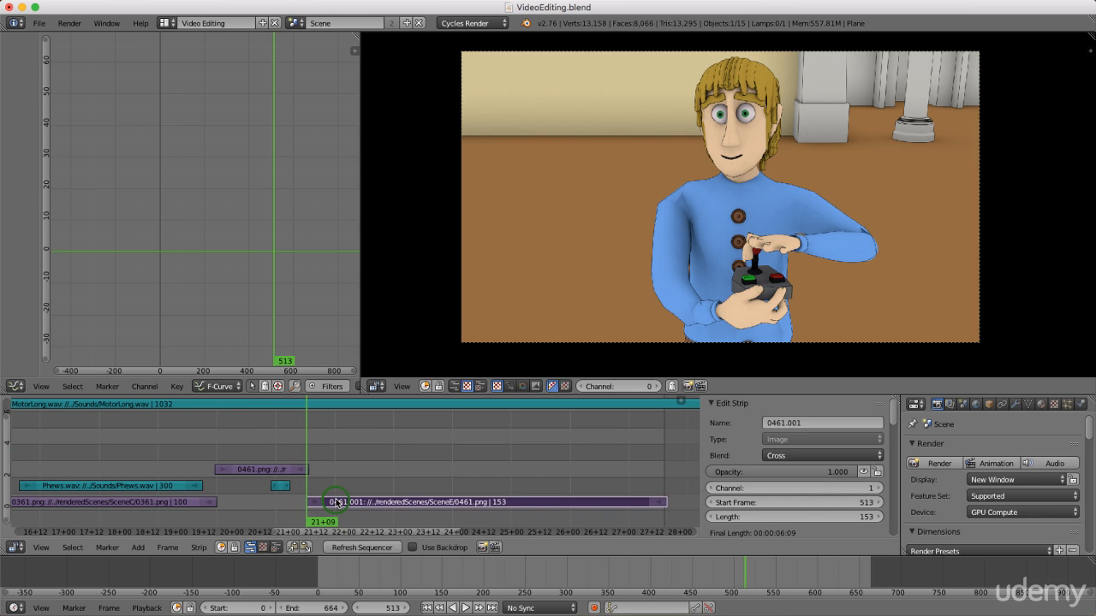
key(g)
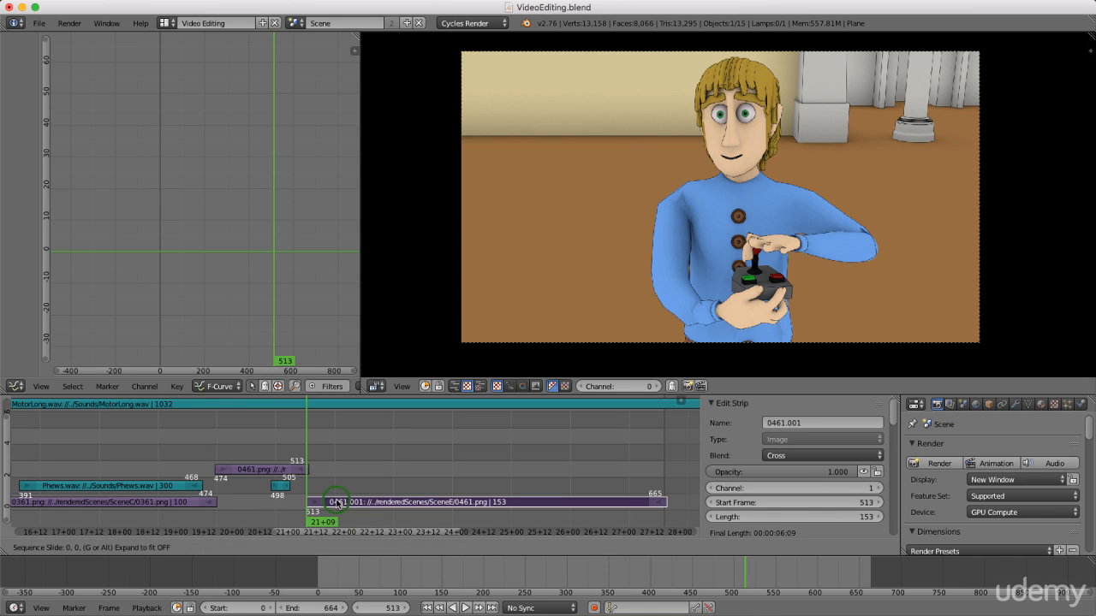
click(340, 504)
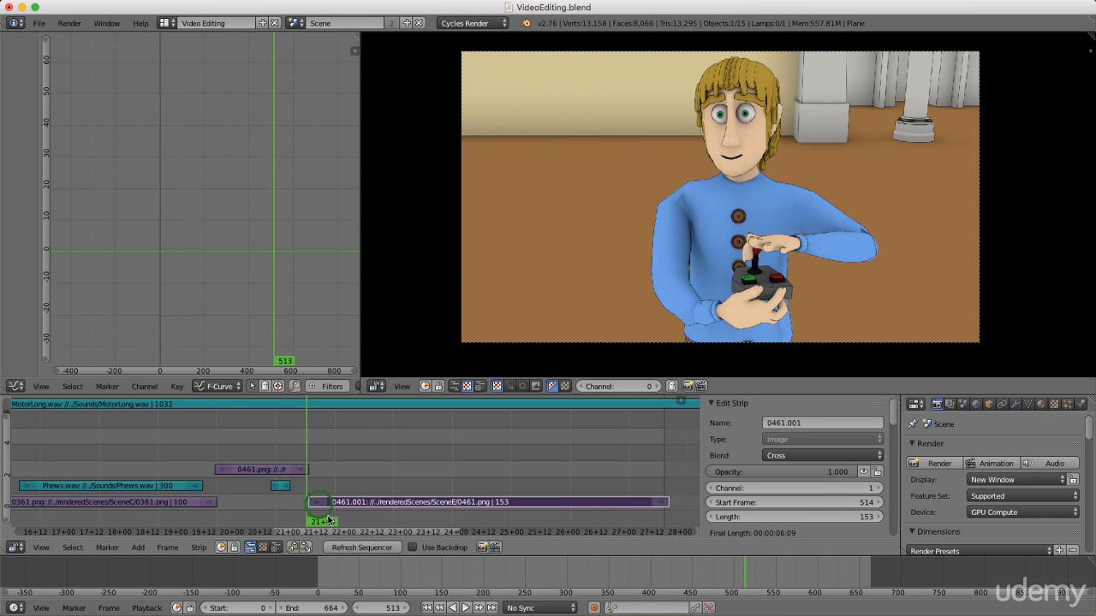
click(404, 609)
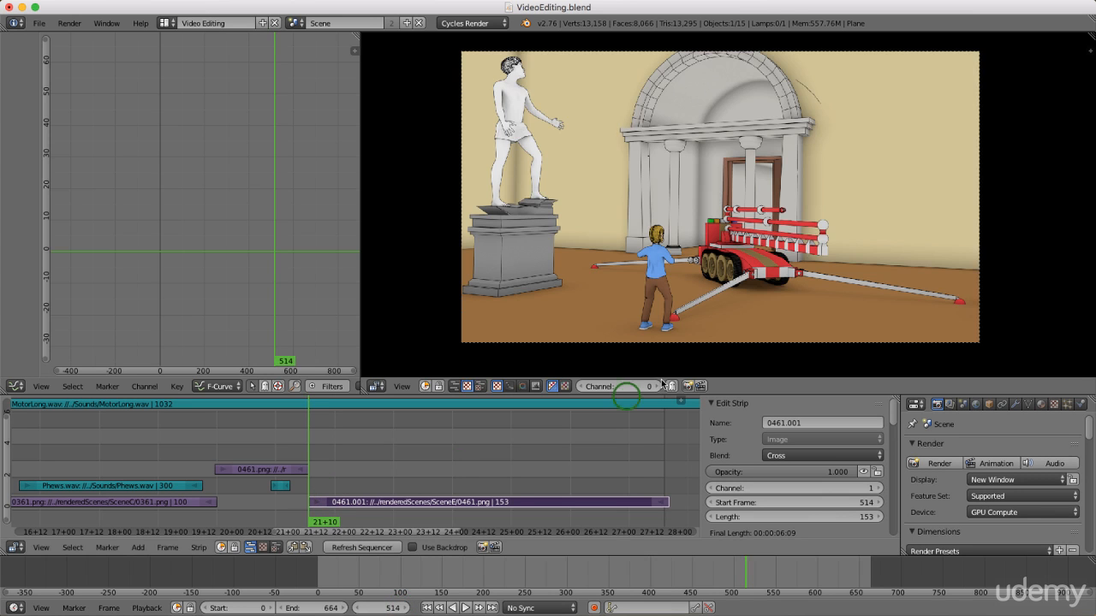
Move the last shot's strip 0461.001 one frame earlier to start at frame 513 and check the cut from the close-up.
click(701, 239)
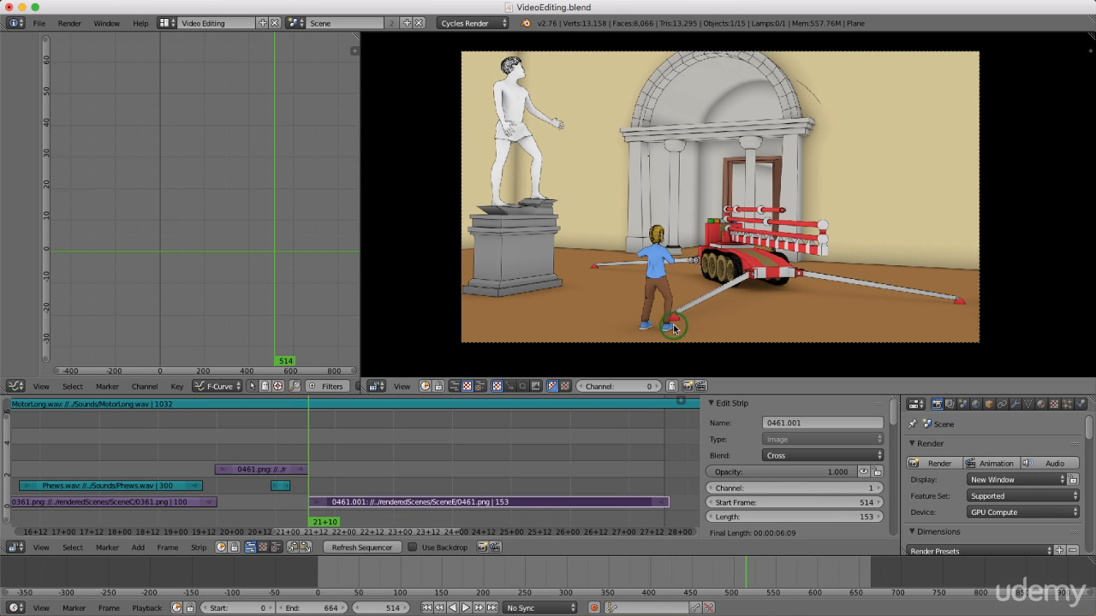
right_click(284, 470)
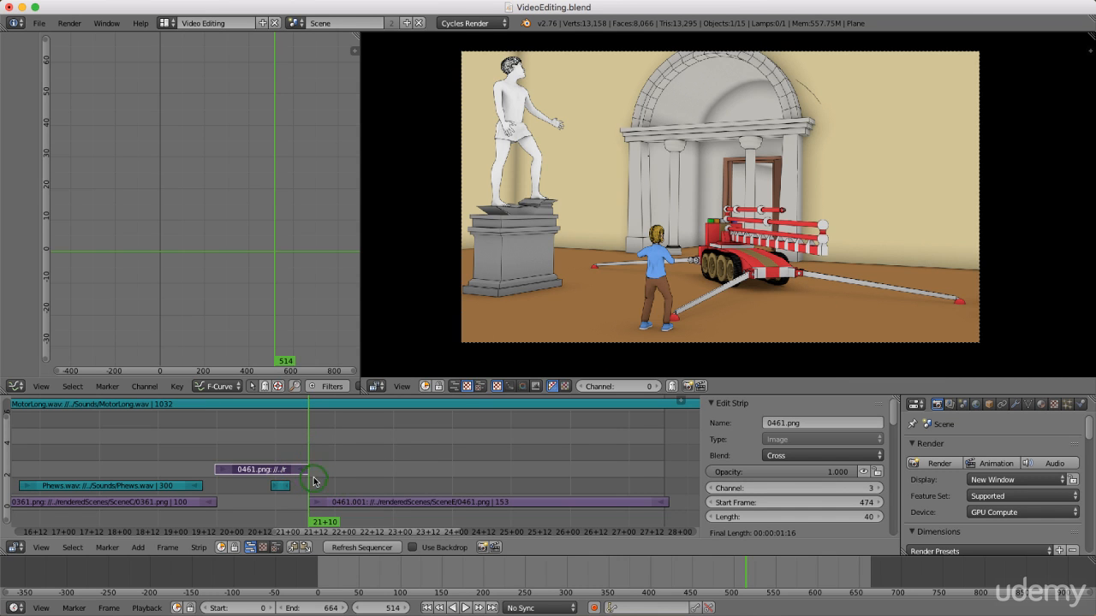
scroll(321, 477, down, 1)
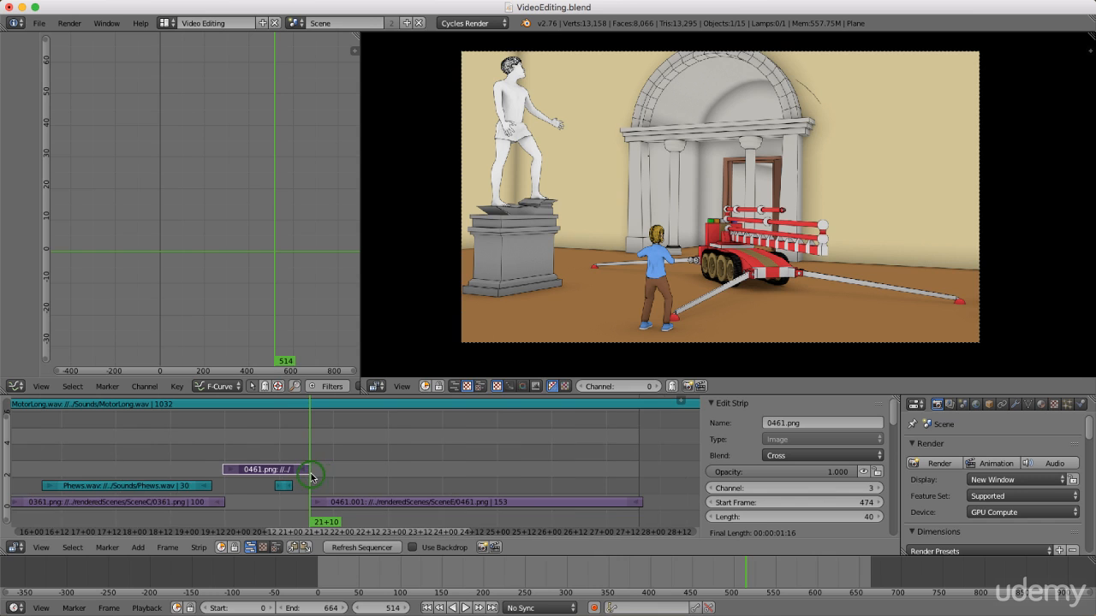
scroll(311, 476, up, 1)
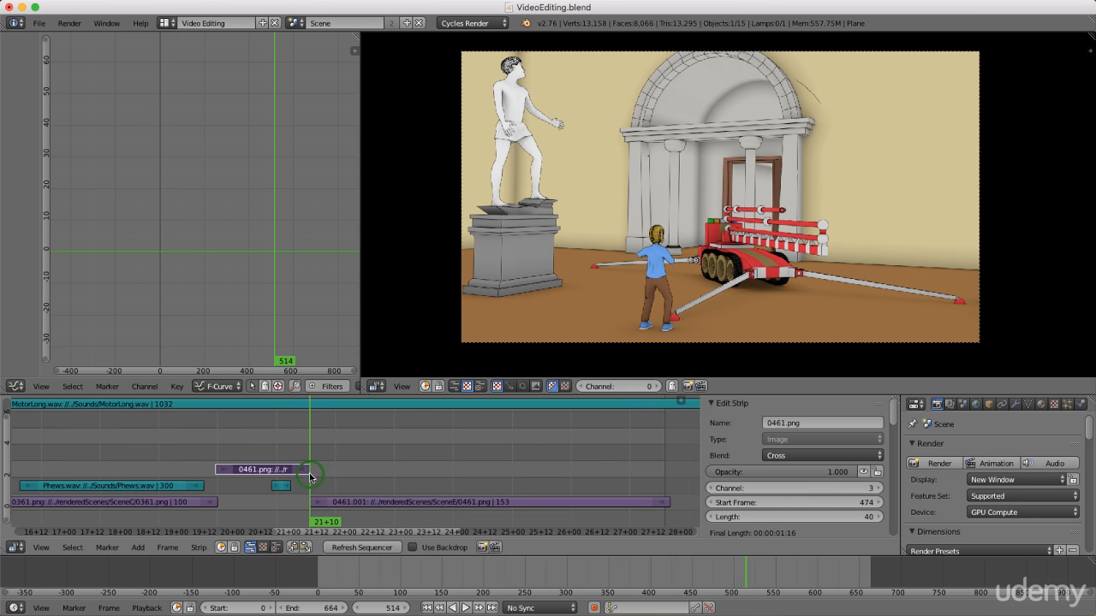
right_click(339, 506)
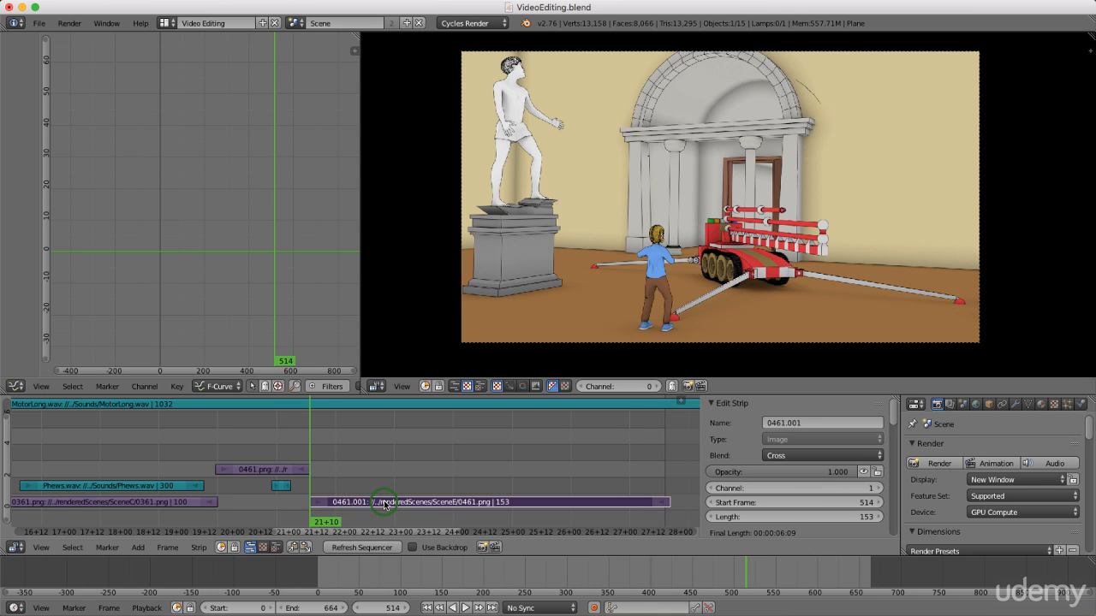
key(g)
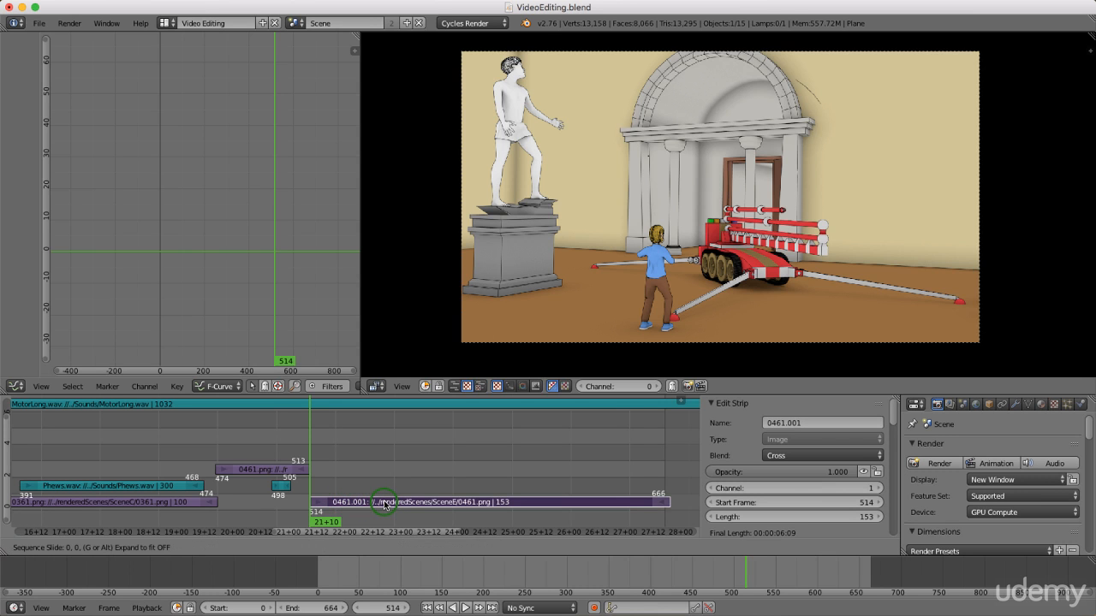
click(374, 501)
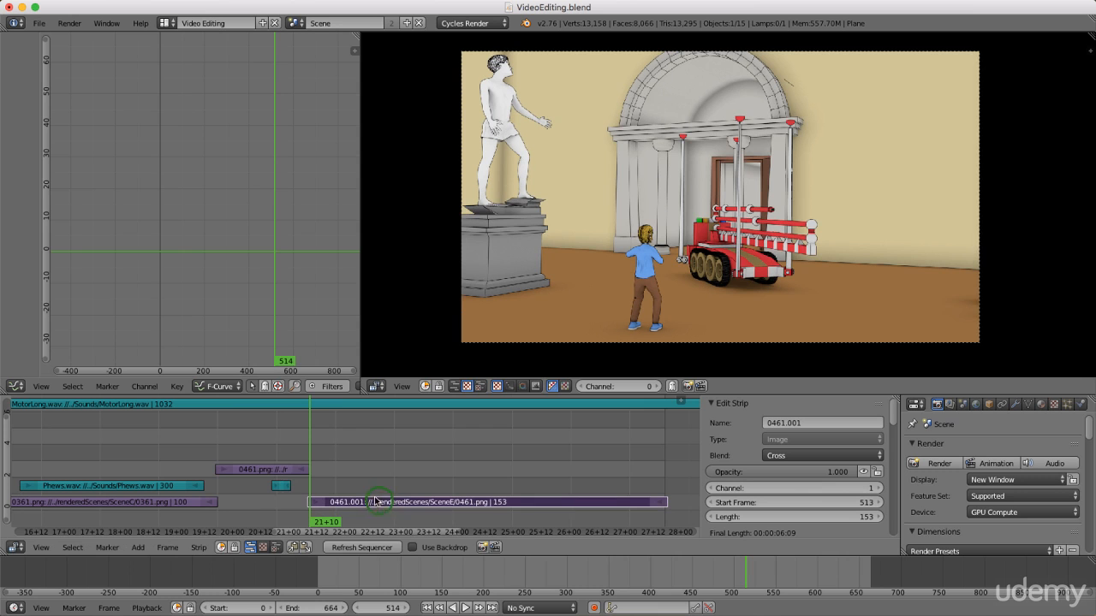
right_click(286, 471)
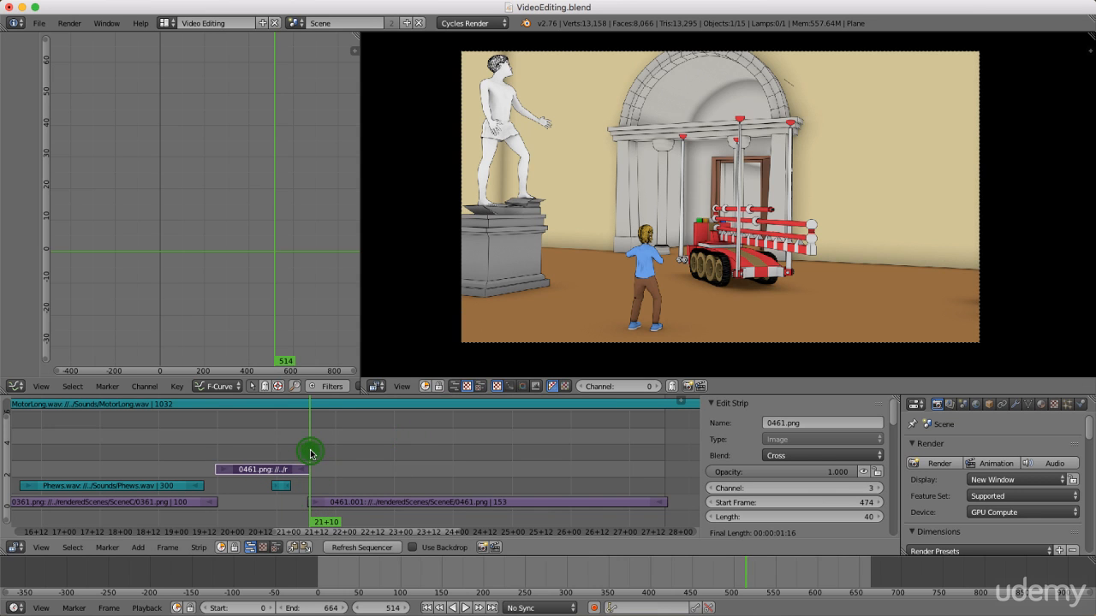
key(shift+alt+a)
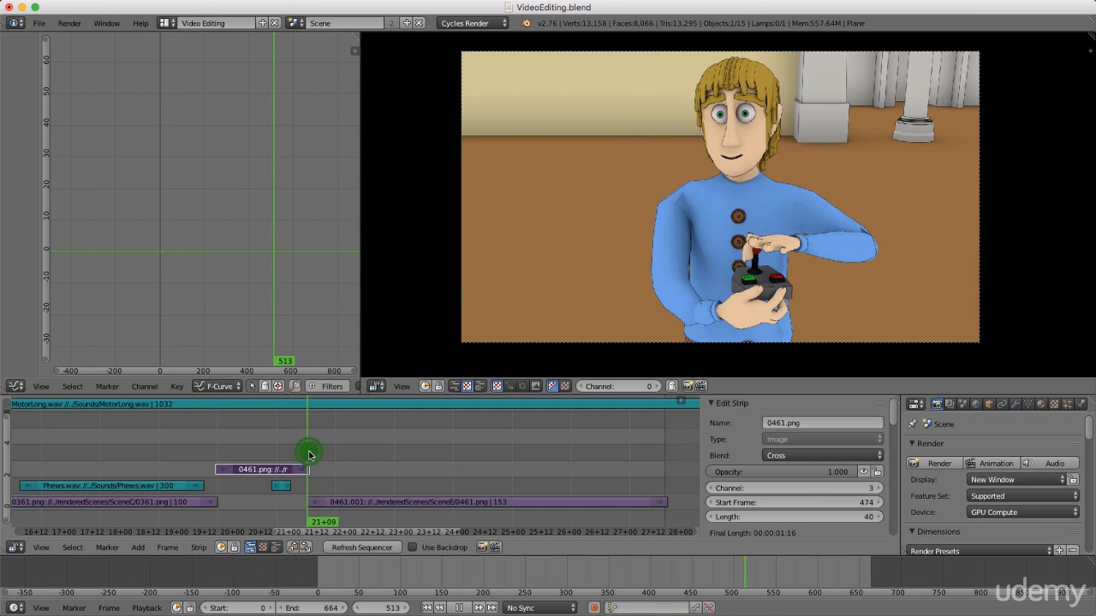
click(309, 454)
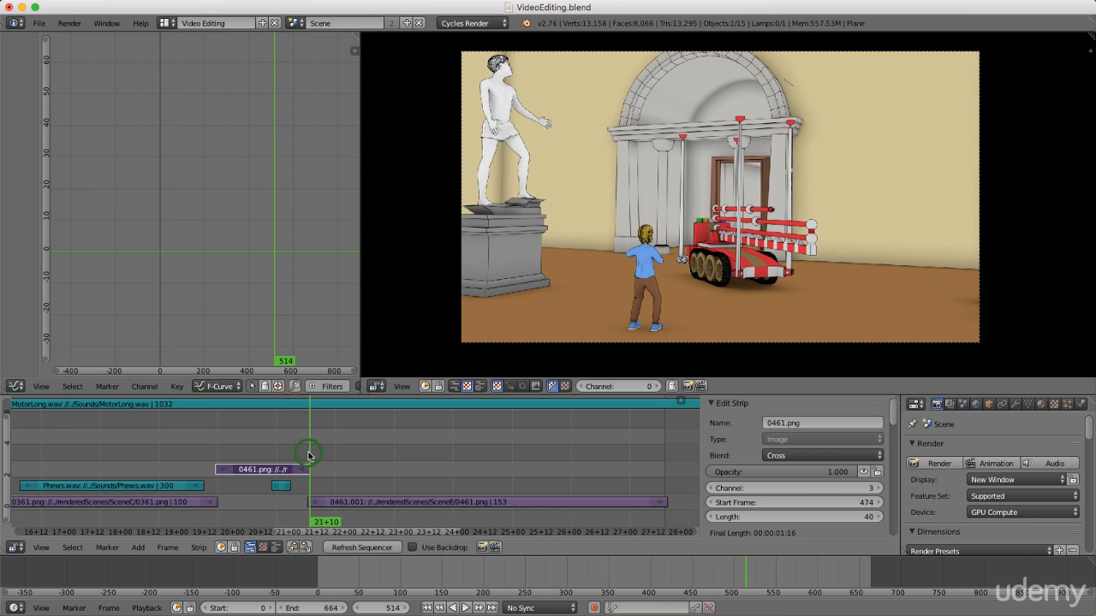
Add the sound Beeping1.wav from the Sounds folder at frame 514 on channel 2 and play it.
key(shift+a)
click(353, 447)
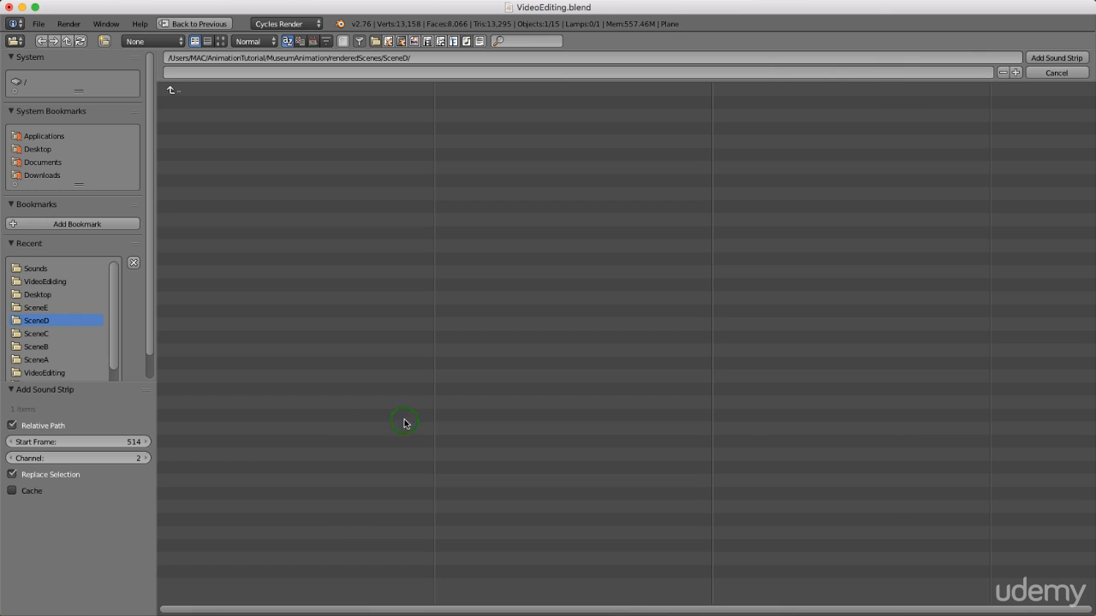
click(36, 268)
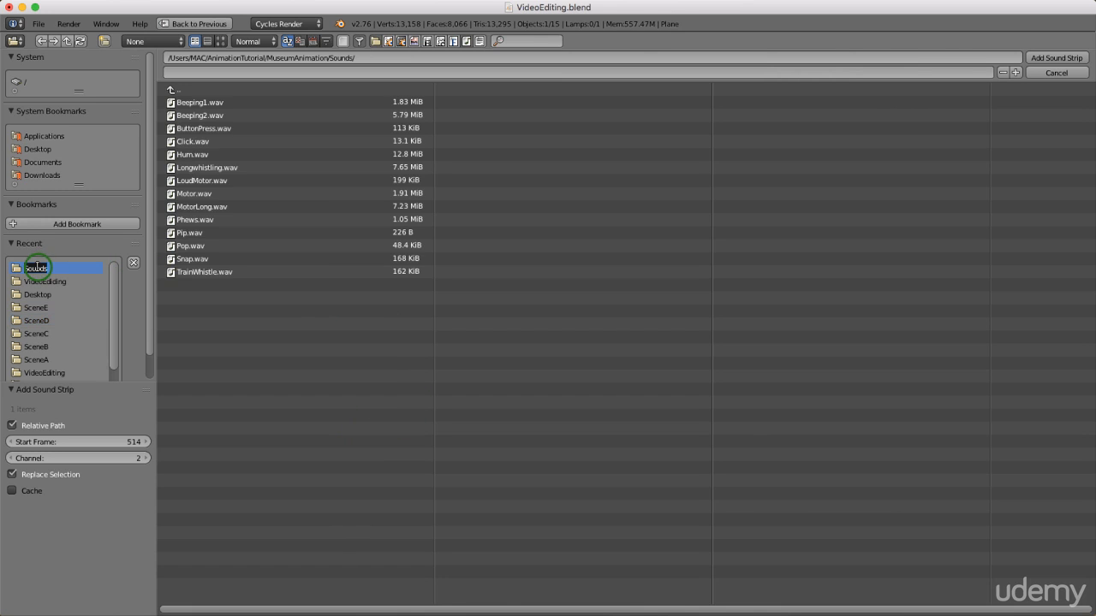
click(268, 273)
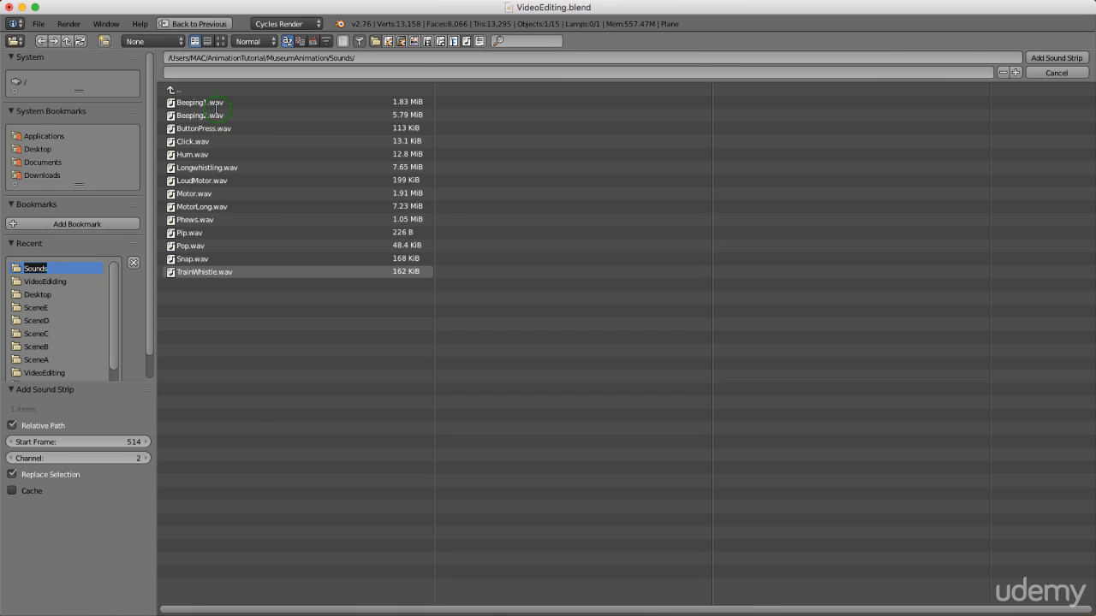
double_click(205, 103)
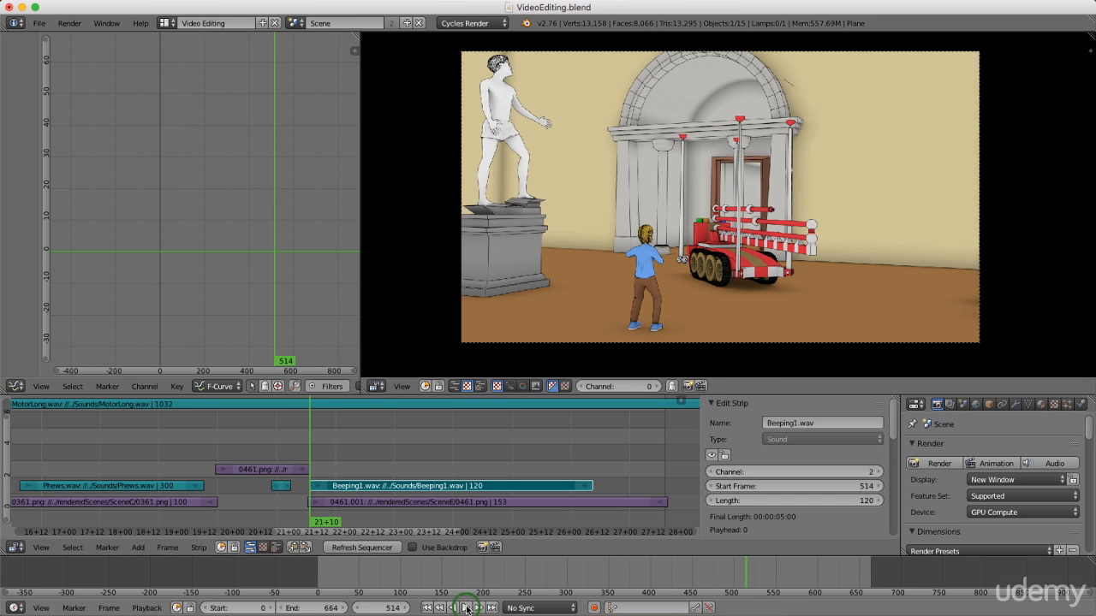
click(467, 608)
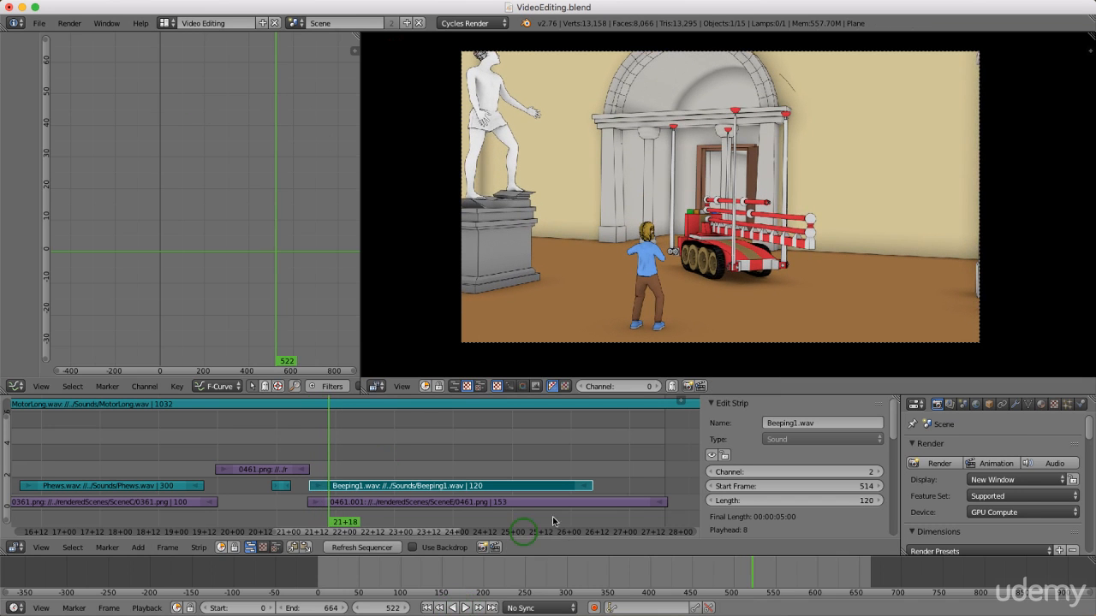
Set the Beeping1 strip's volume to 0.7 and its pitch to 0.8.
scroll(736, 476, down, 8)
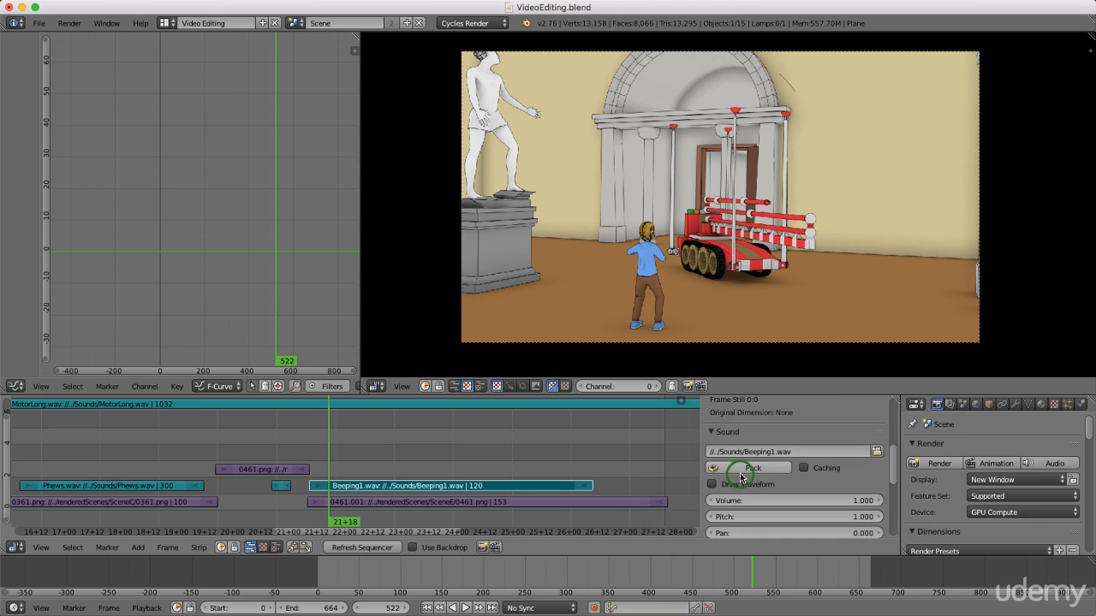
scroll(744, 472, down, 1)
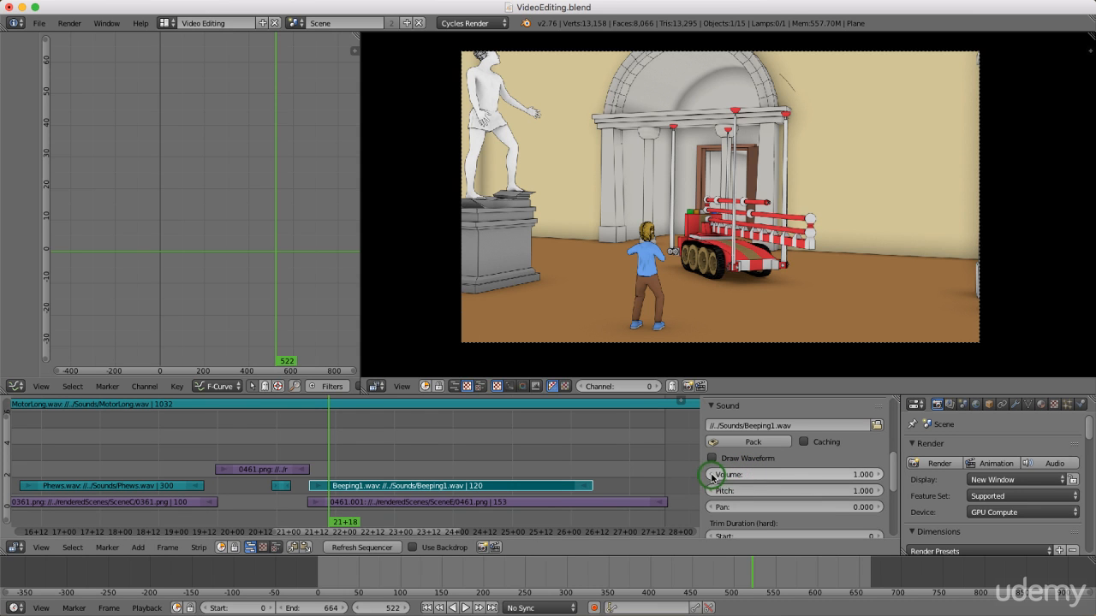
click(716, 477)
text(0.8)
key(Return)
click(712, 474)
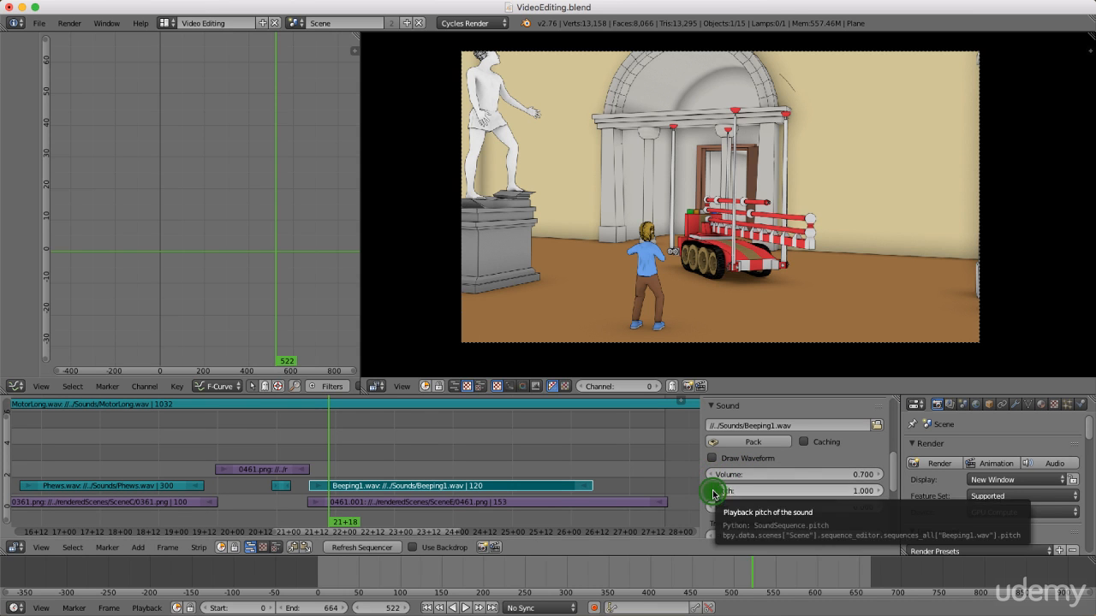
click(711, 491)
click(712, 491)
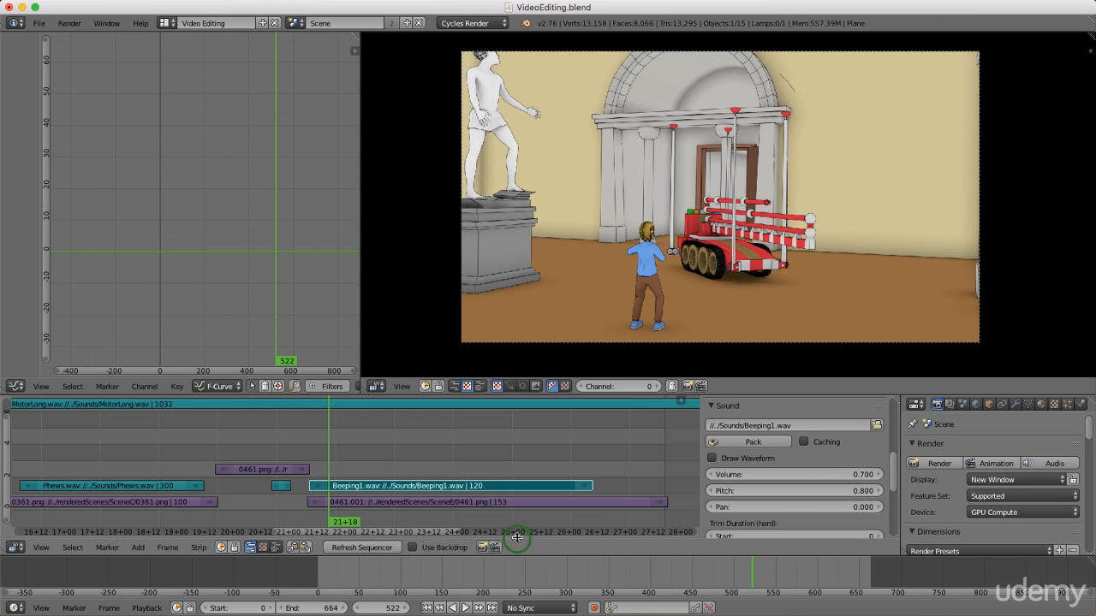
Play the beeping against the last shot, try a pitch of 0.7, and set the pitch back to 0.8.
click(465, 608)
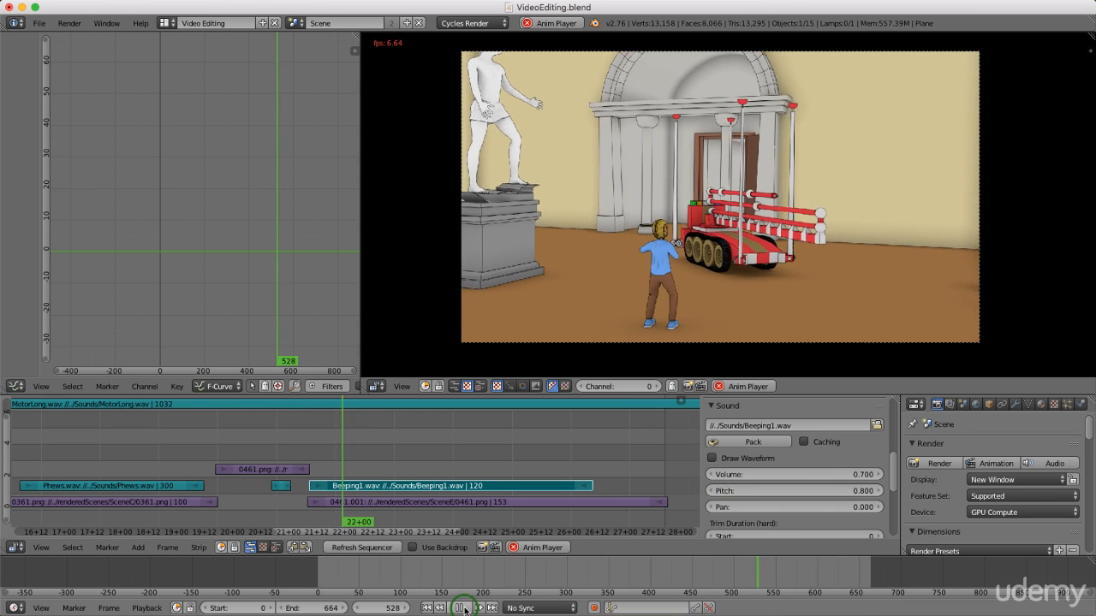
click(710, 490)
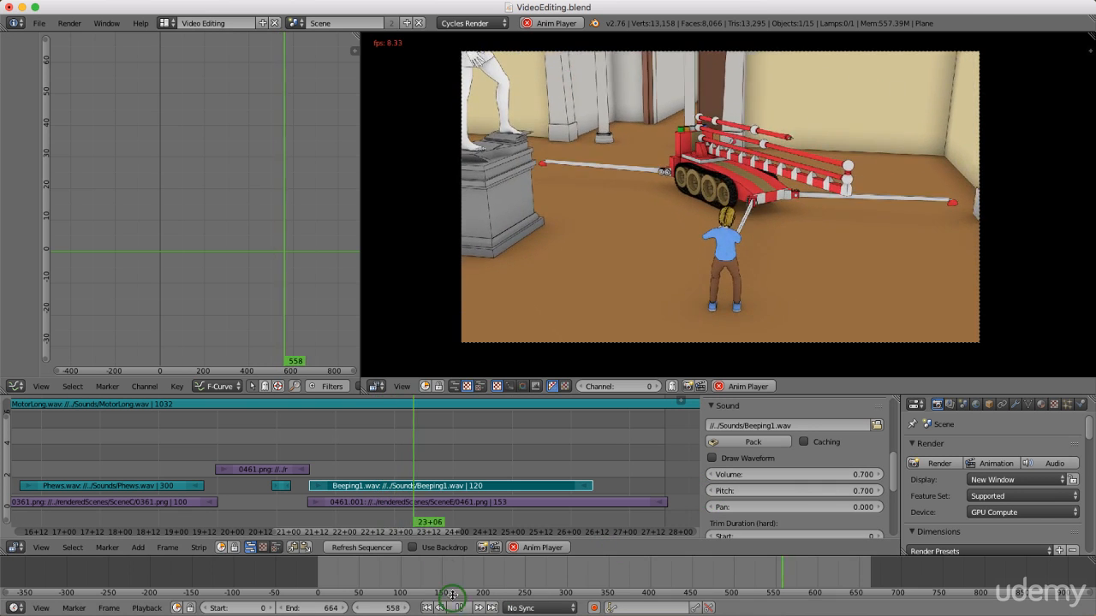
click(377, 459)
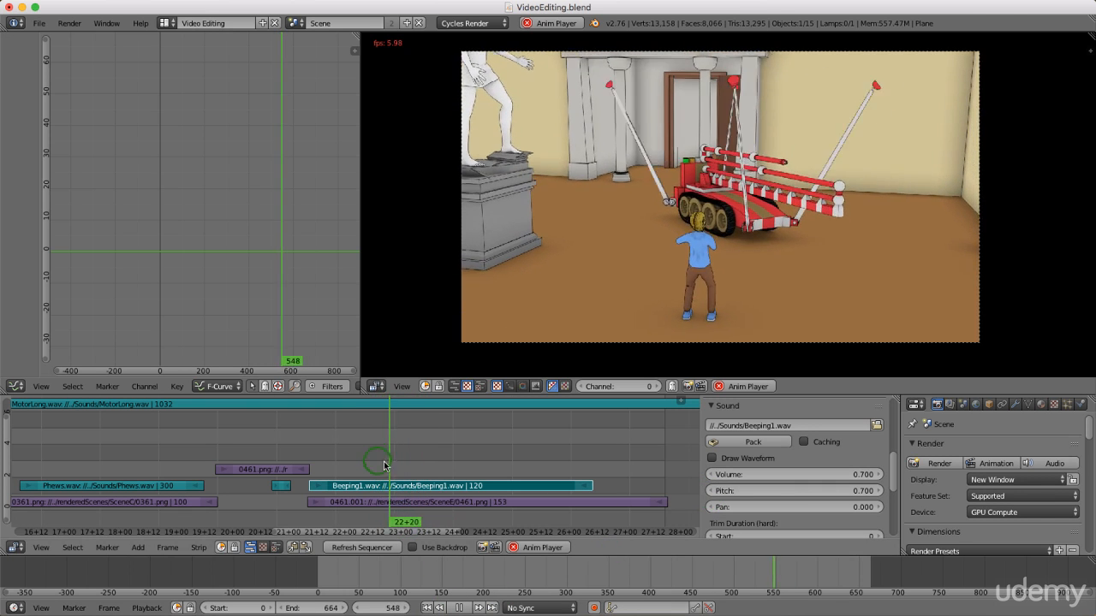
click(878, 491)
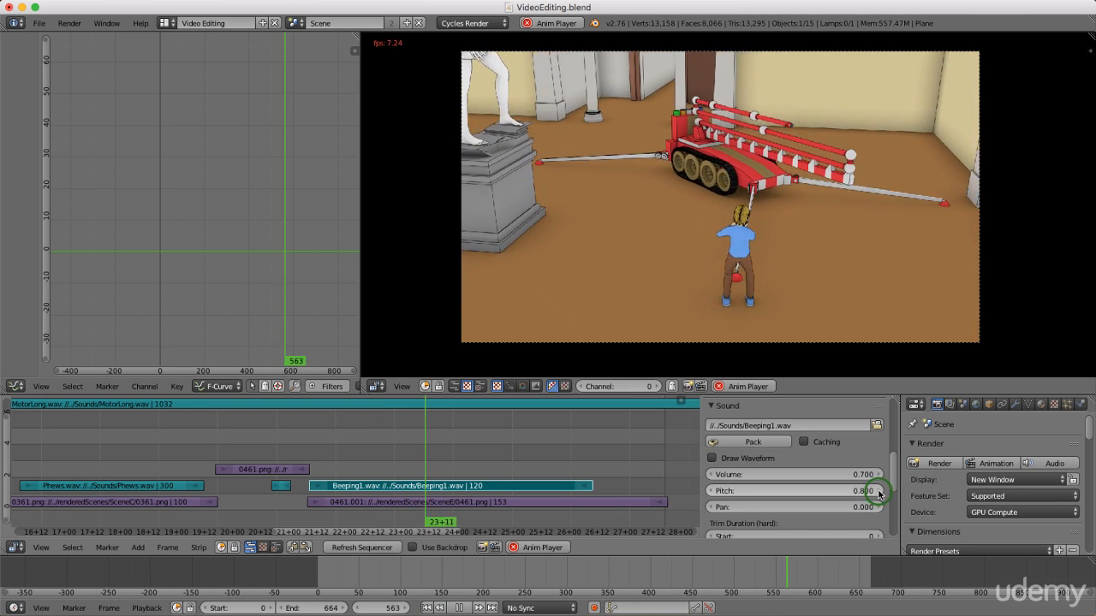
click(353, 453)
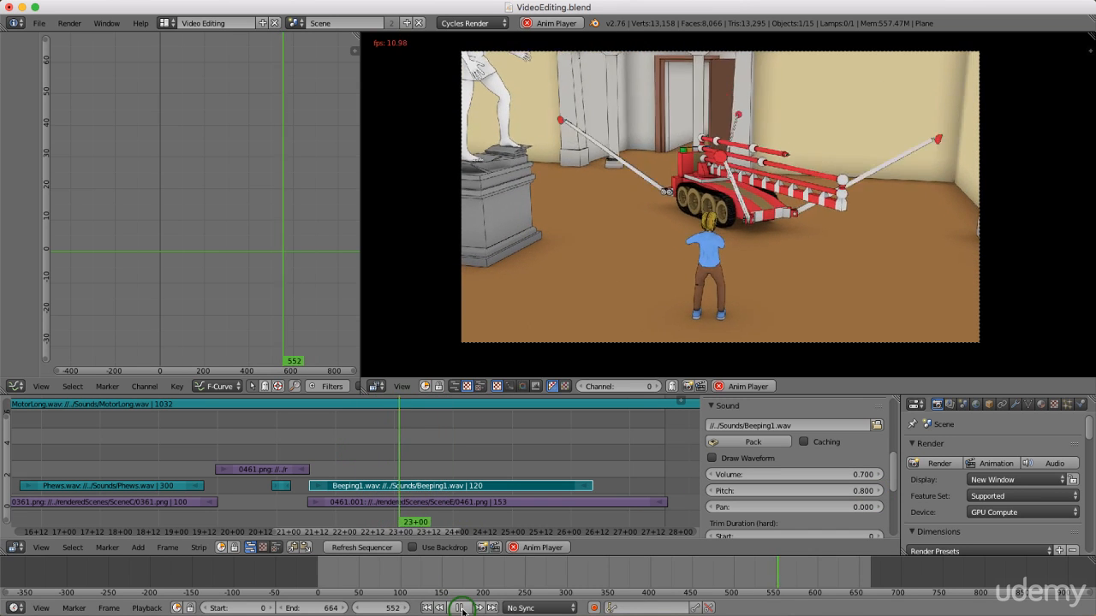
click(462, 608)
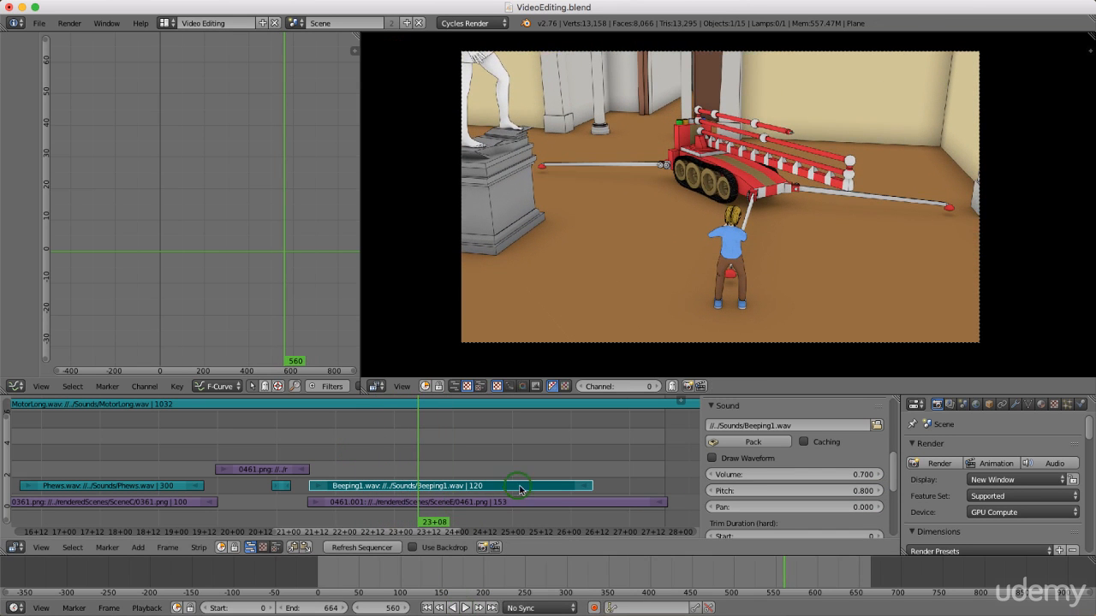
Trim the end of the Beeping1 strip to frame 594 and place a duplicate of it starting at frame 595.
drag(588, 490, 514, 492)
click(453, 486)
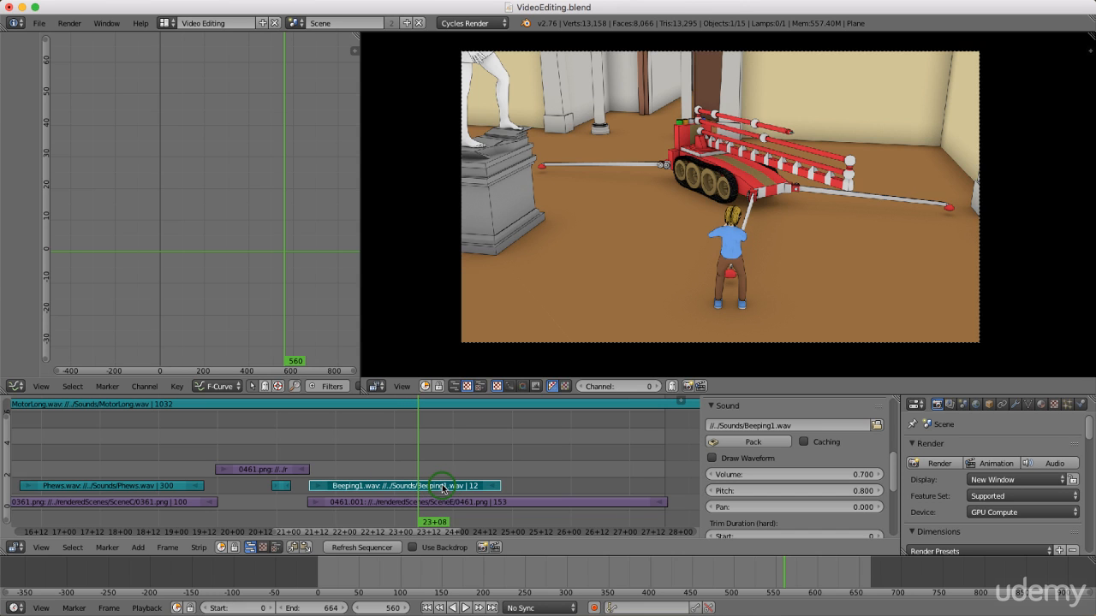
key(shift+d)
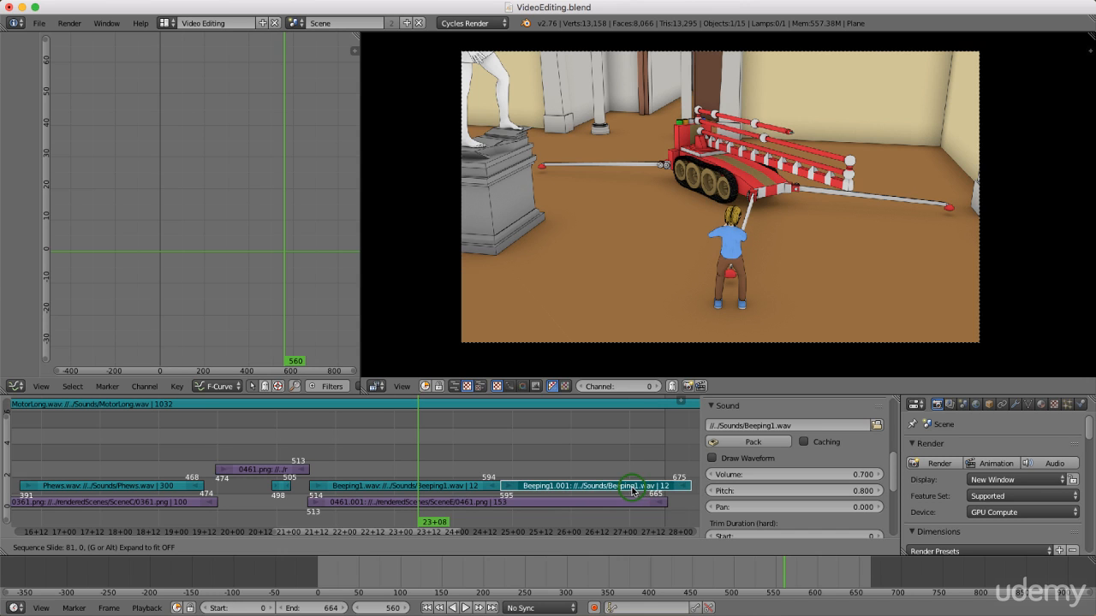
click(633, 490)
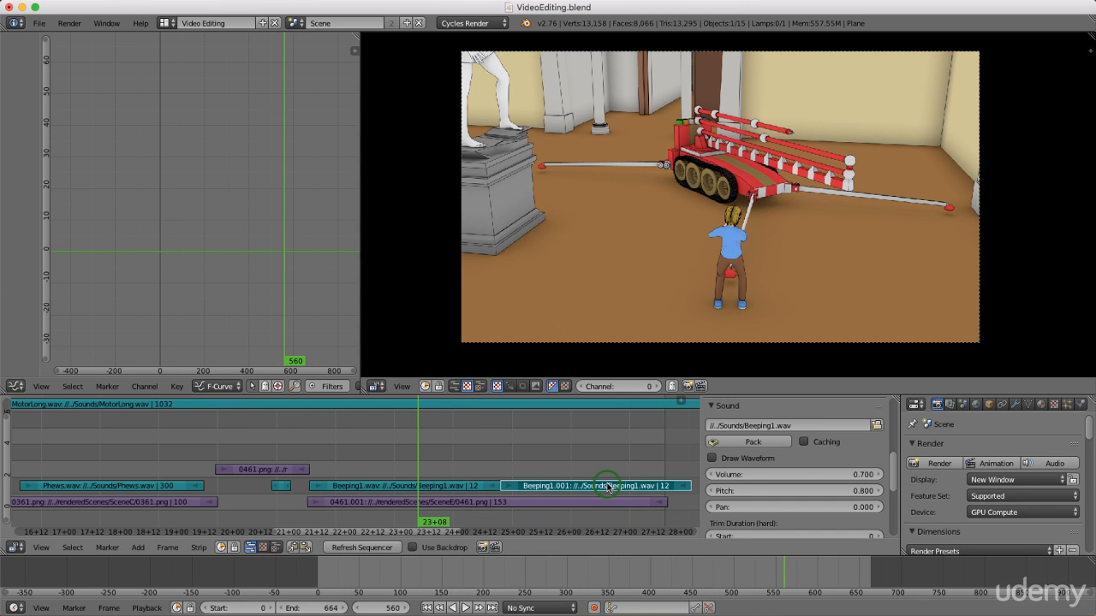
Move the duplicated beeping strip up to channel 3 and align its start with the end of the first beeping strip.
key(g)
click(613, 479)
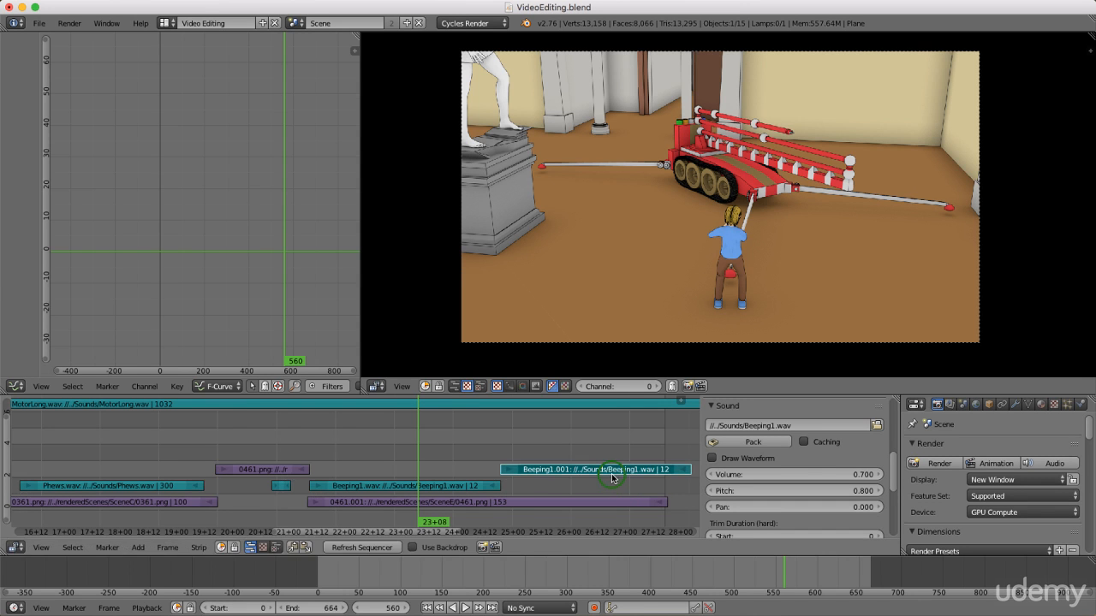
key(g)
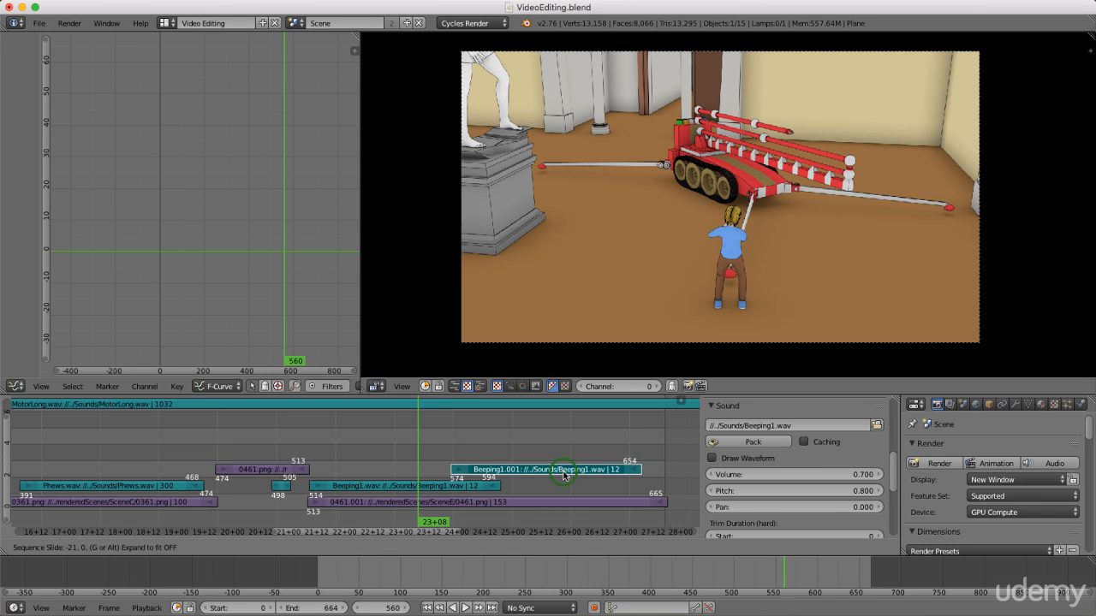
click(563, 476)
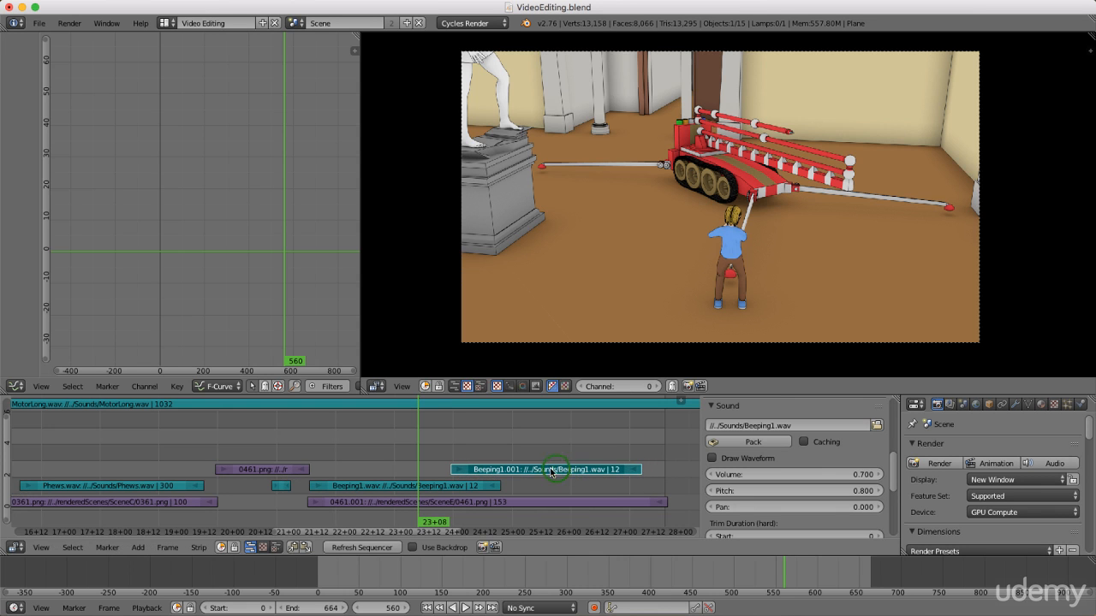
key(g)
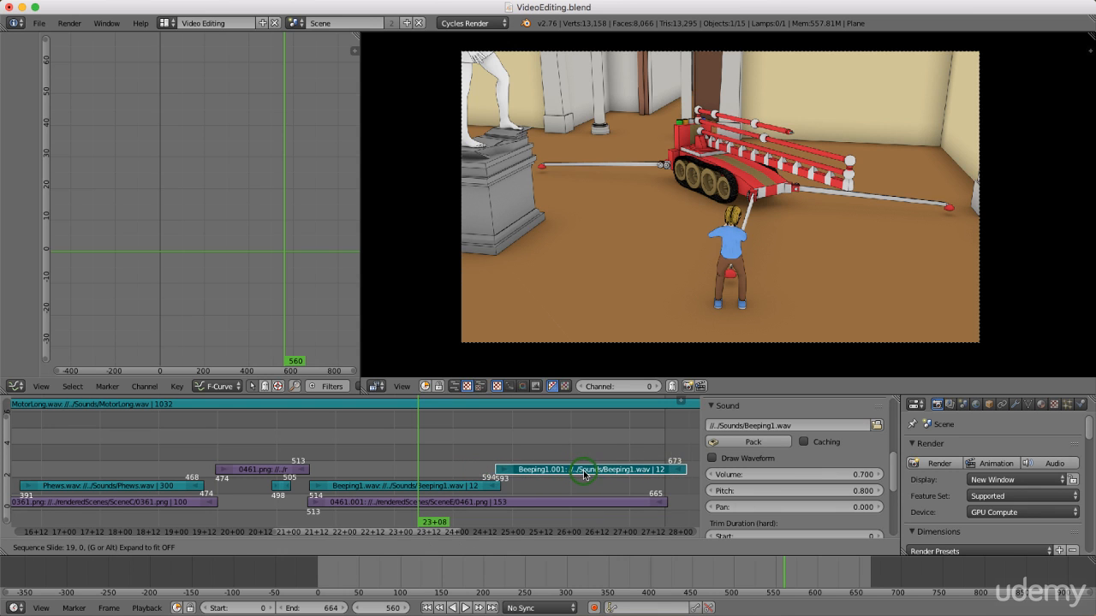
click(586, 476)
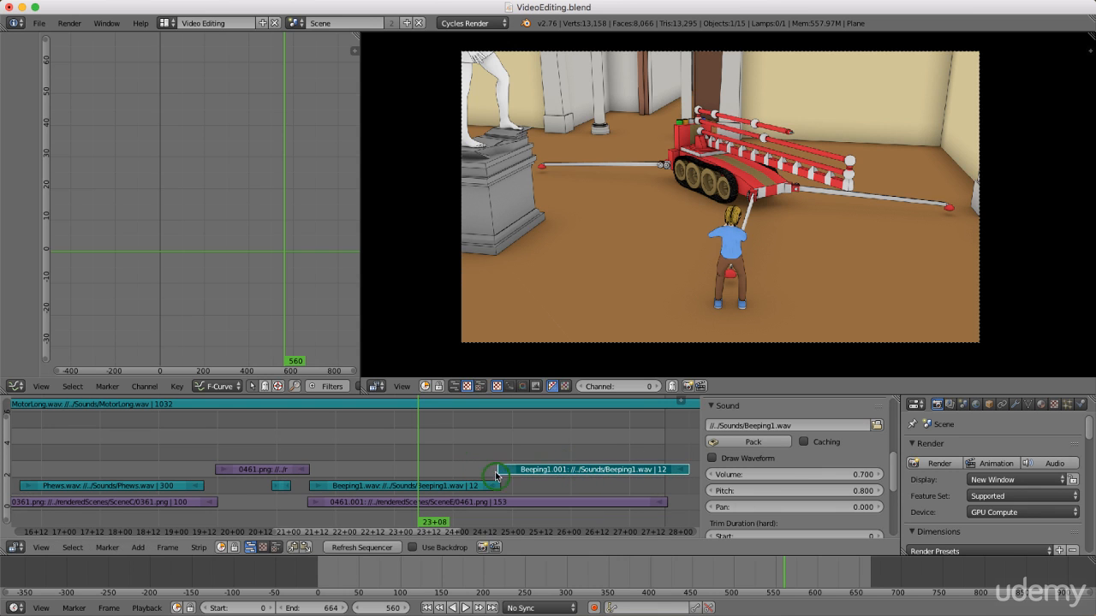
Extend the animation's end frame to 687 and place the playhead on the last shot's final frame, 664.
click(458, 443)
scroll(570, 476, down, 3)
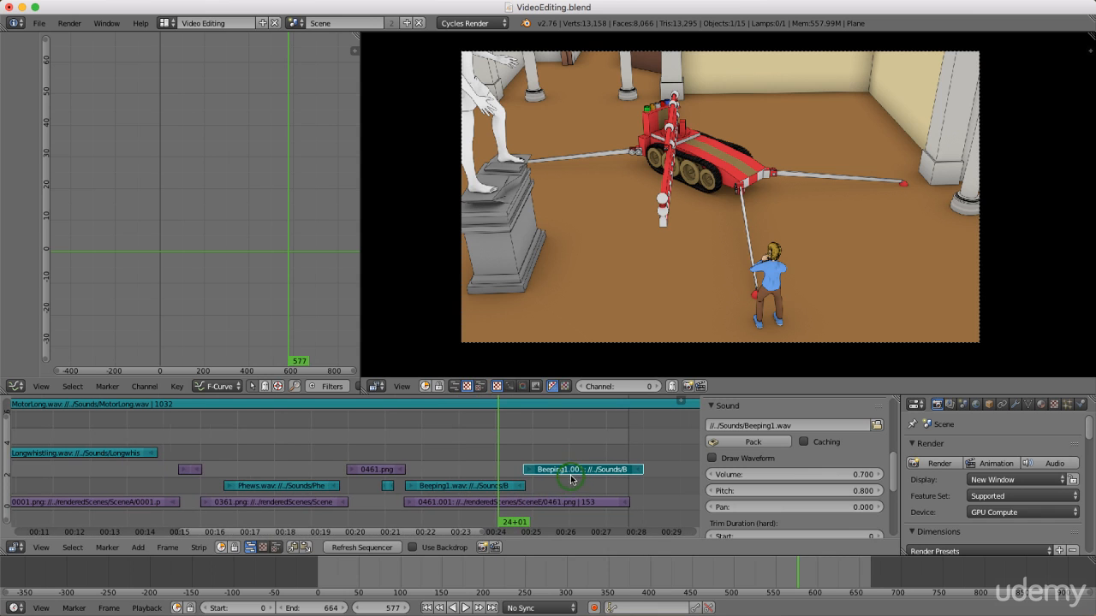
click(342, 608)
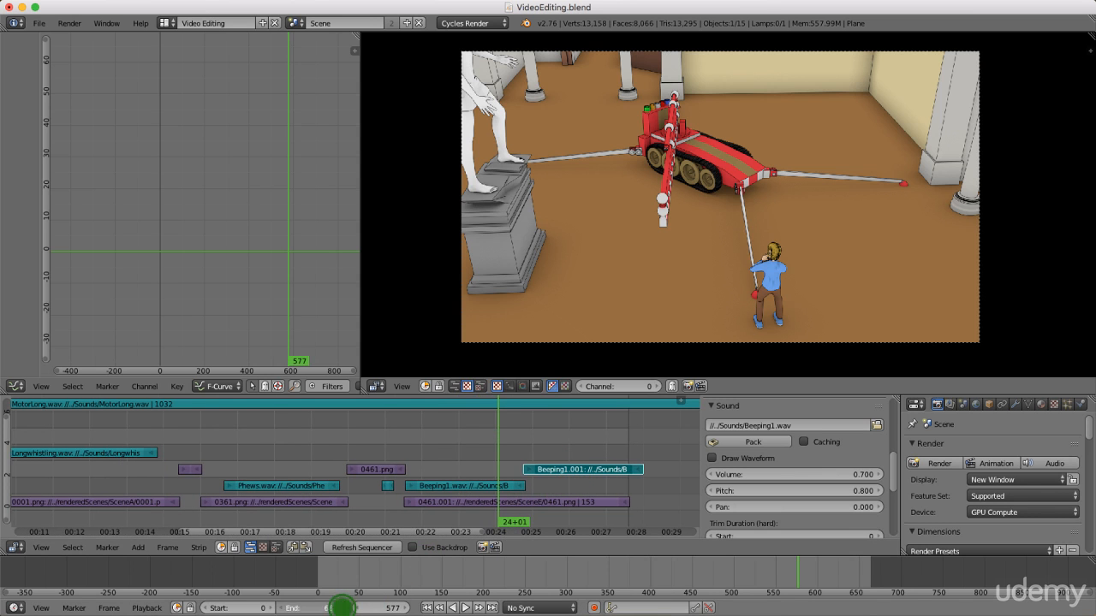
drag(342, 608, 374, 601)
click(629, 490)
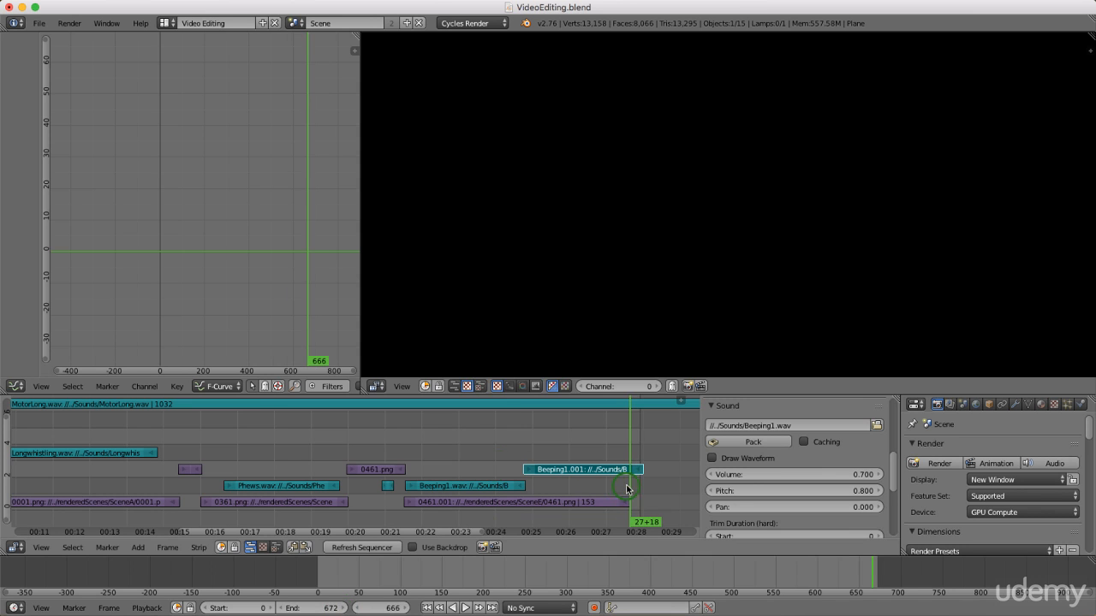
click(627, 488)
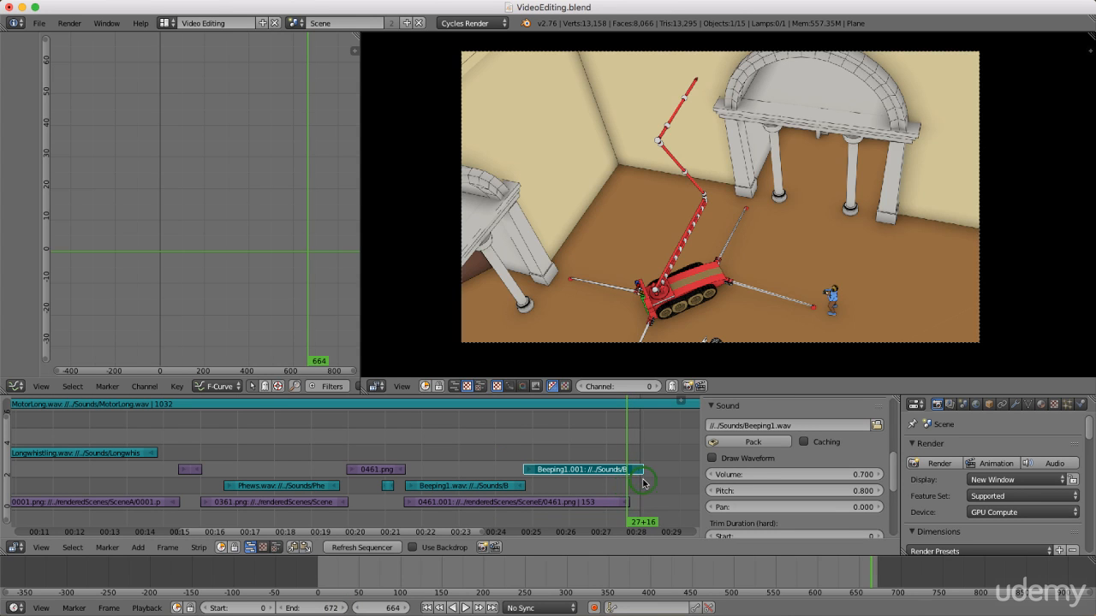
drag(309, 608, 312, 608)
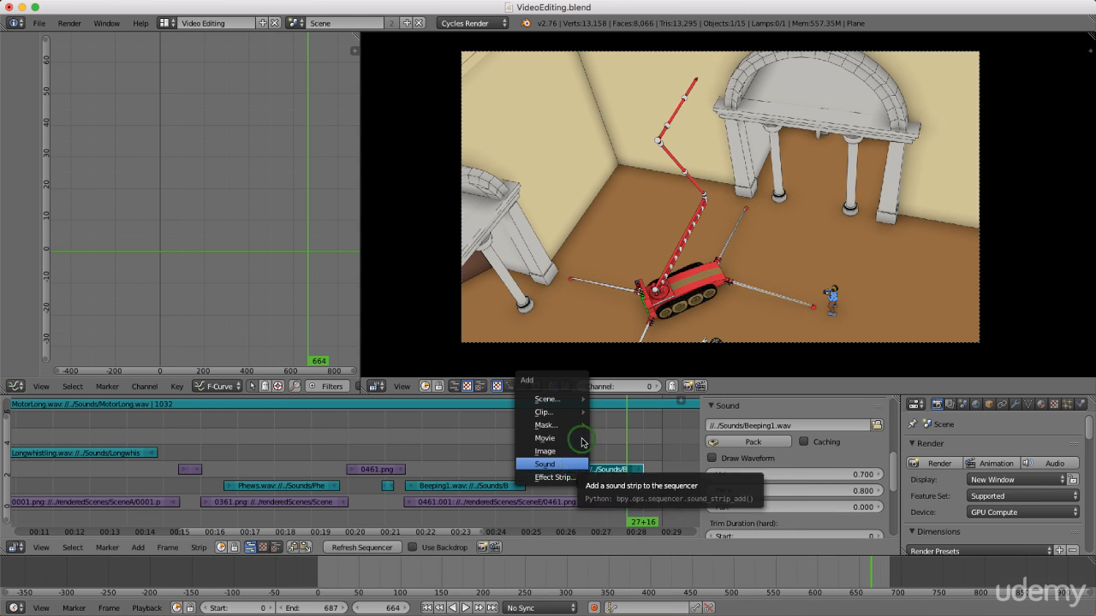
Add a light grey Color effect strip at the end of the last shot and slide it a few frames past that shot.
mouse_move(558, 481)
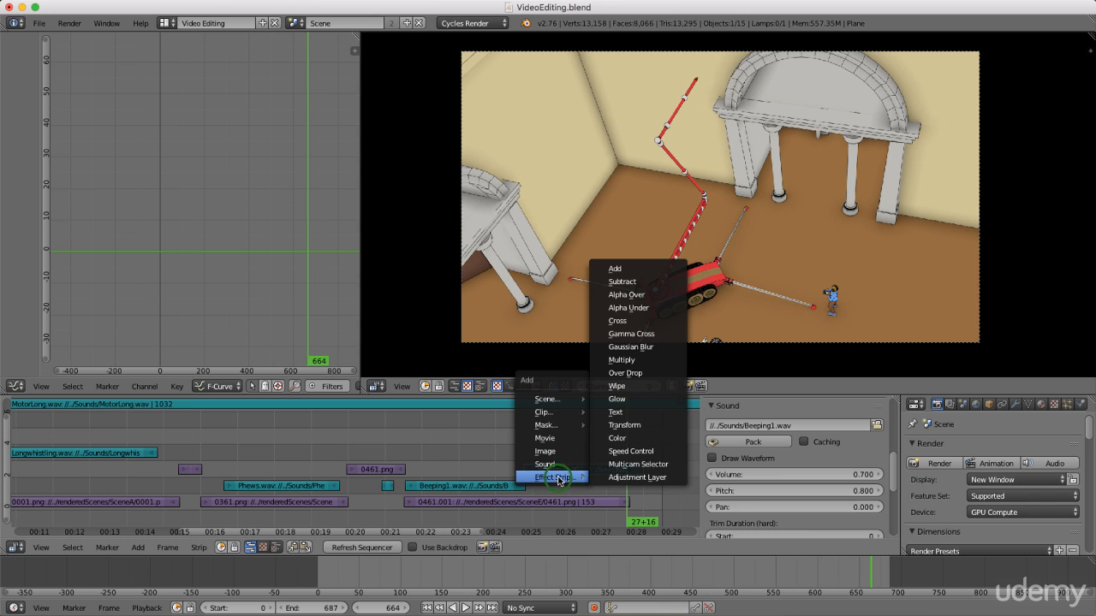
click(627, 440)
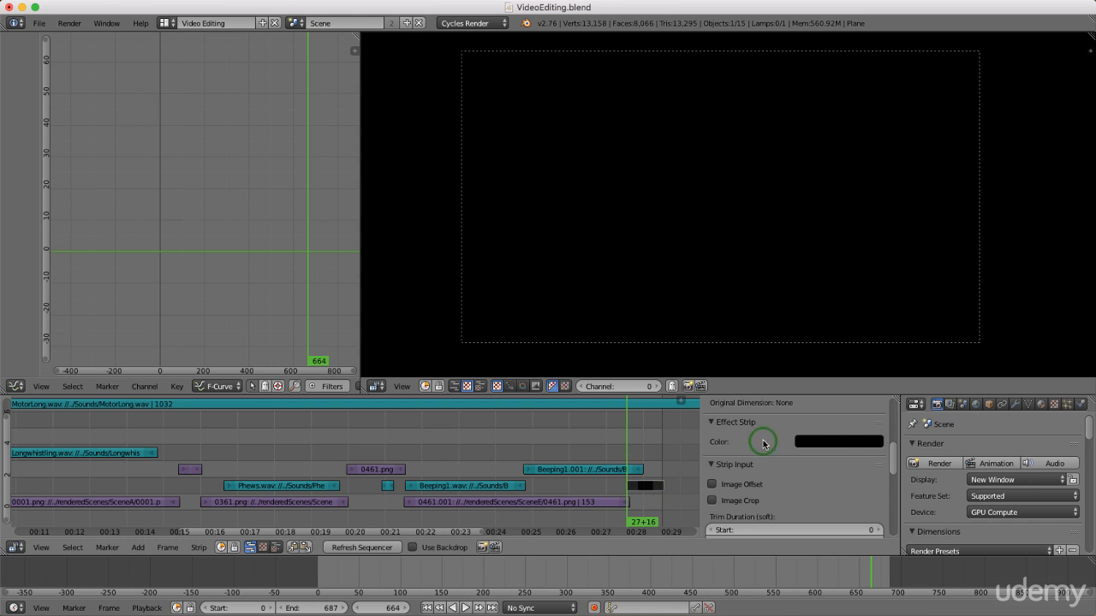
click(835, 444)
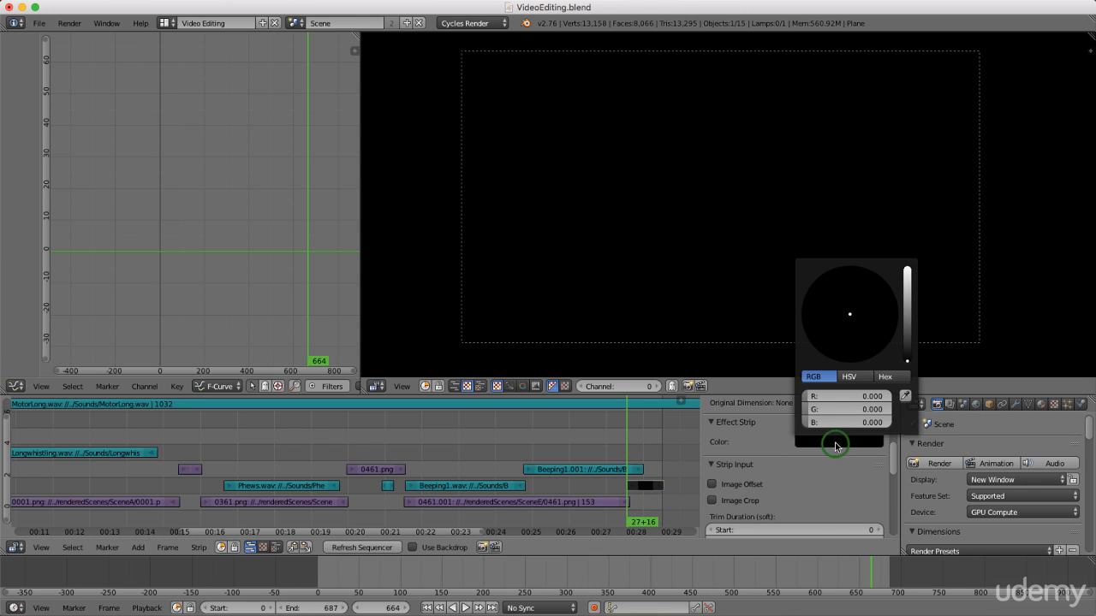
drag(905, 337, 907, 333)
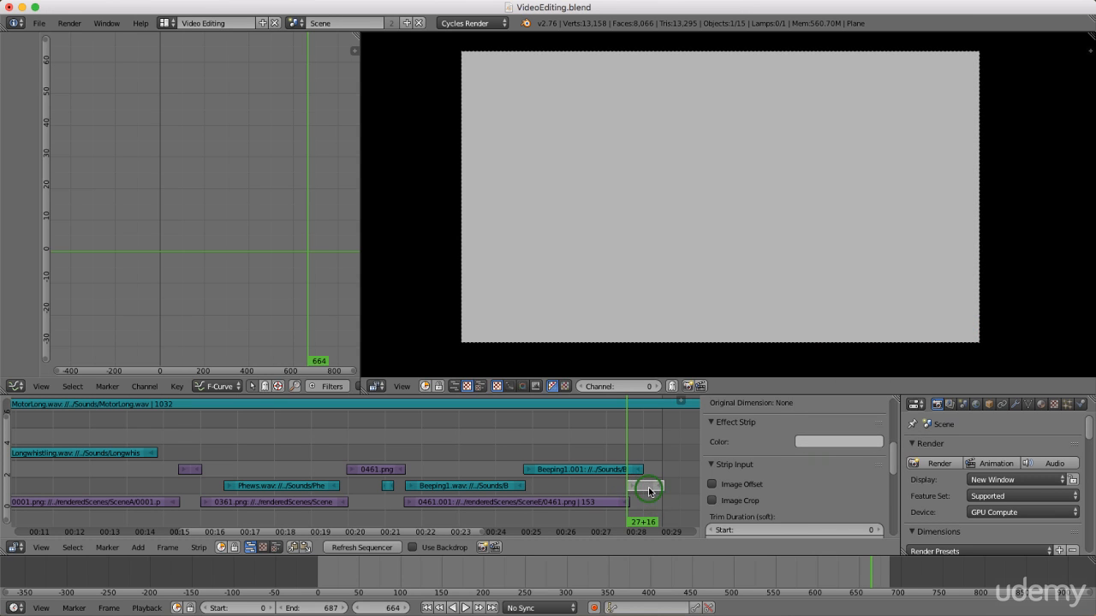
right_drag(648, 492, 657, 494)
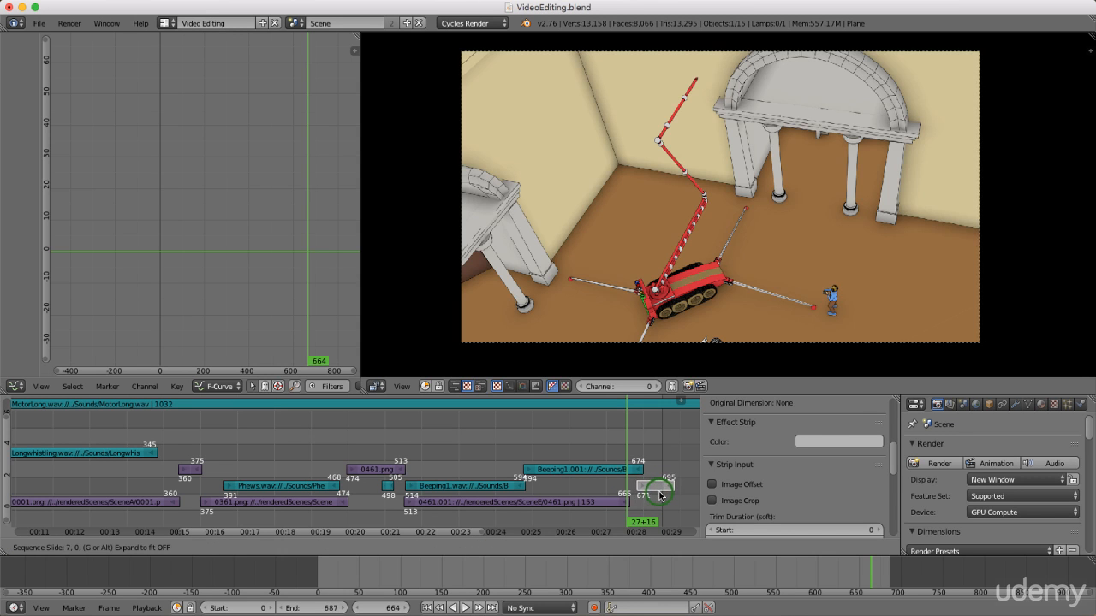
right_drag(659, 496, 657, 497)
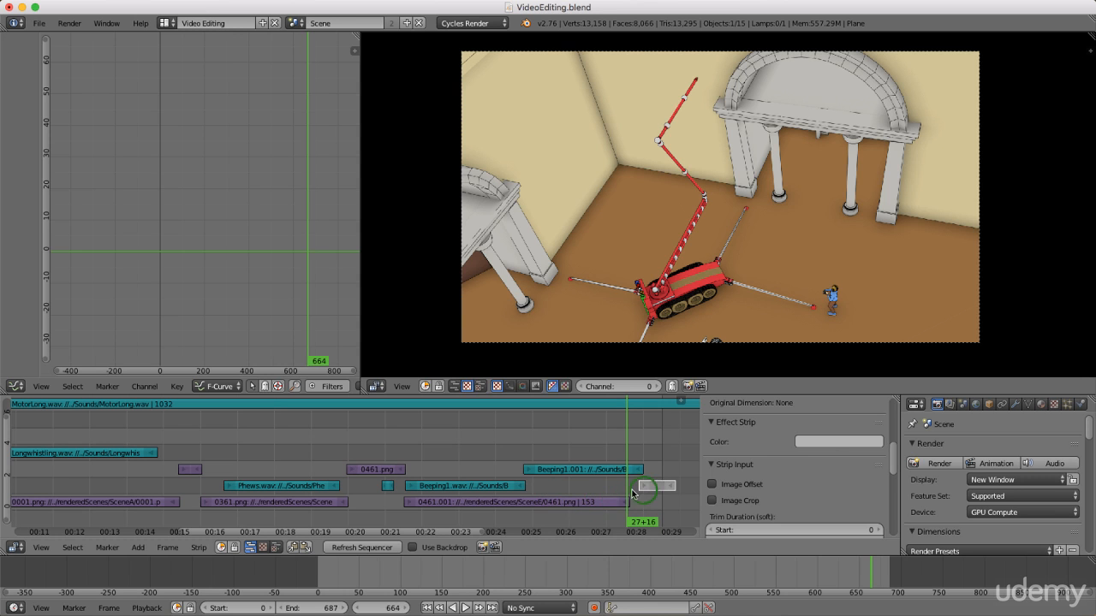
Add a Cross effect from the last image strip, 0461.001, to the grey Color strip to bridge the gap between them.
right_click(551, 509)
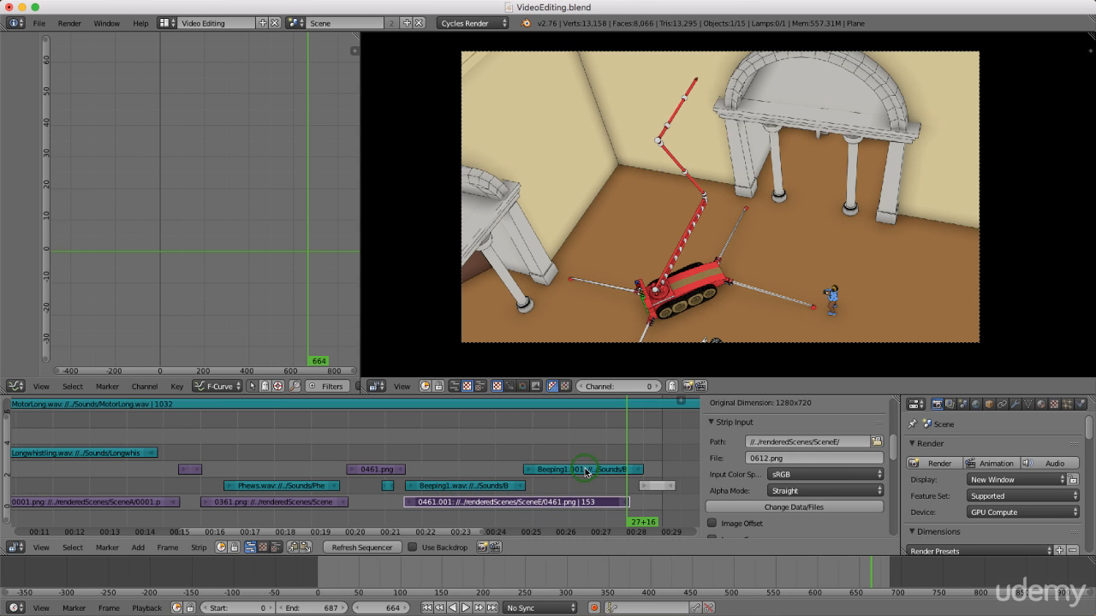
click(657, 487)
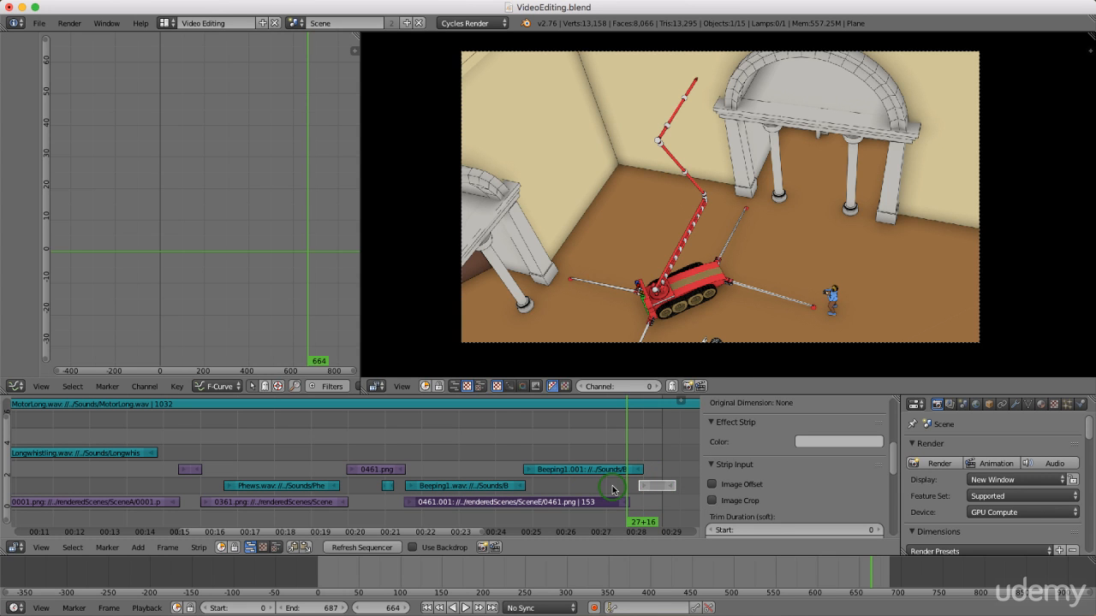
key(shift+a)
mouse_move(594, 489)
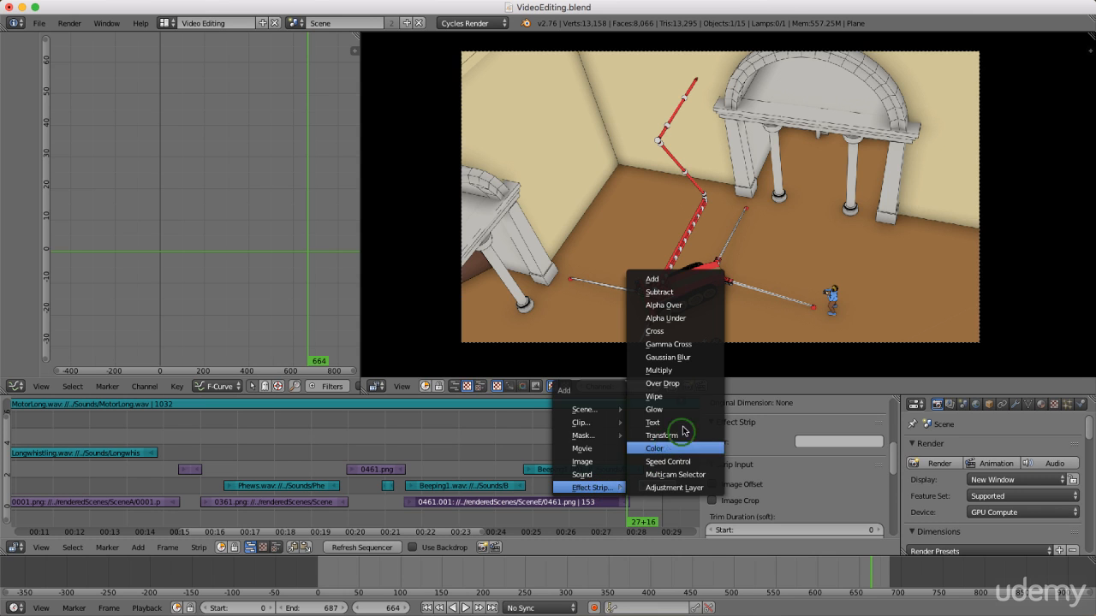
click(678, 332)
click(641, 480)
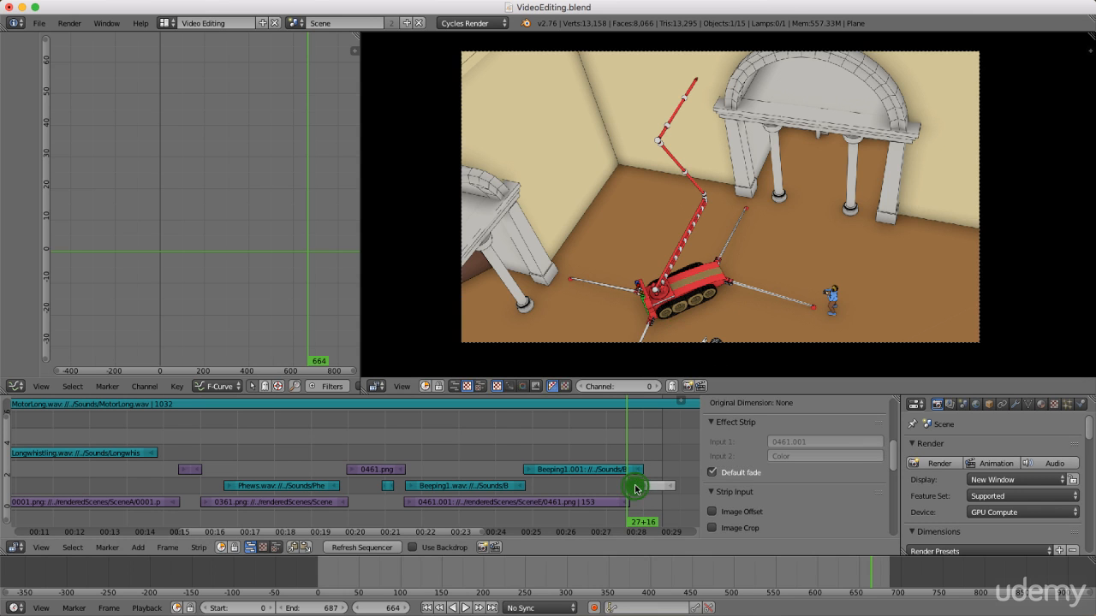
scroll(775, 482, up, 10)
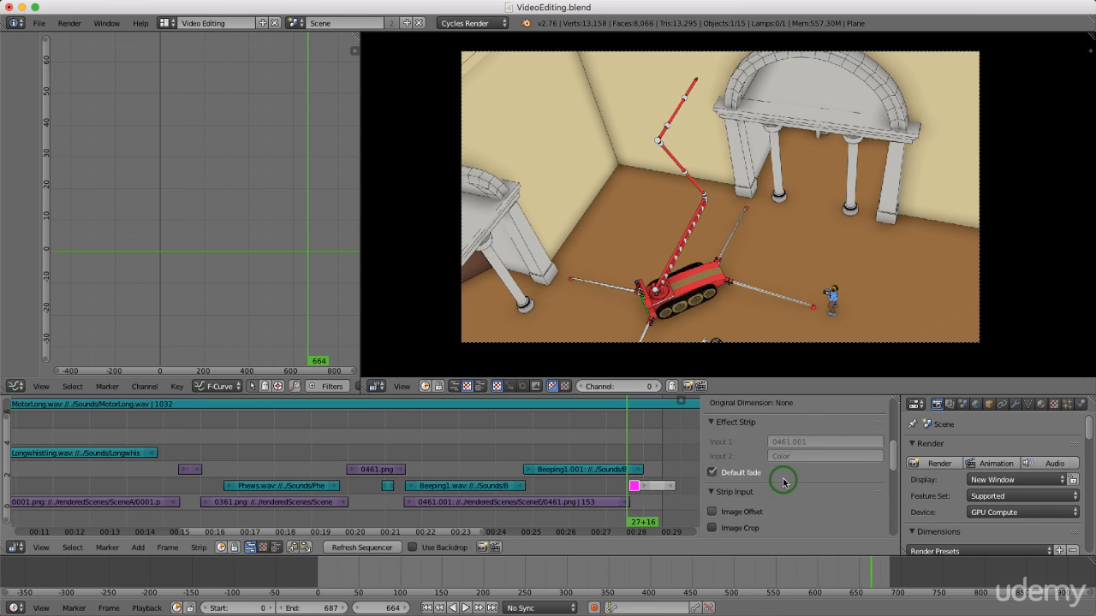
scroll(782, 482, up, 2)
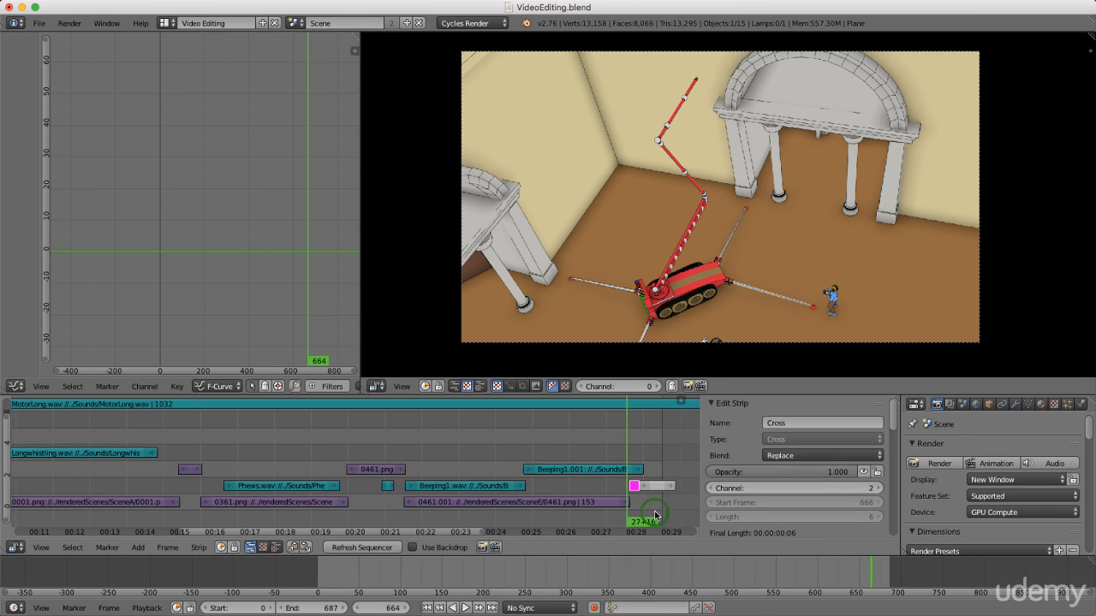
Play the ending from frame 653 to check the cross transition into the grey strip.
click(610, 488)
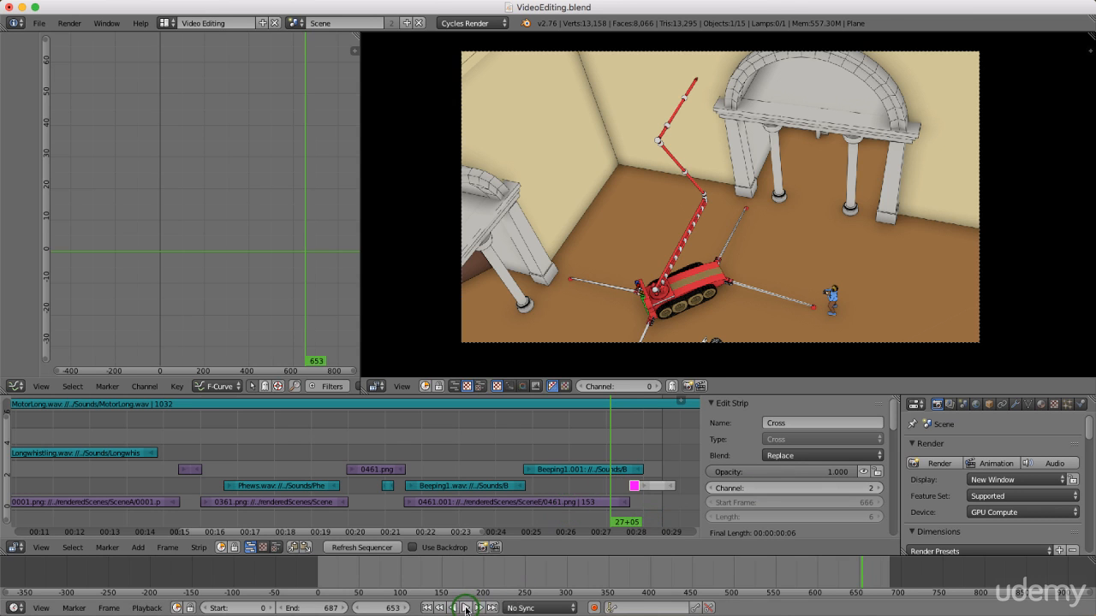
click(466, 608)
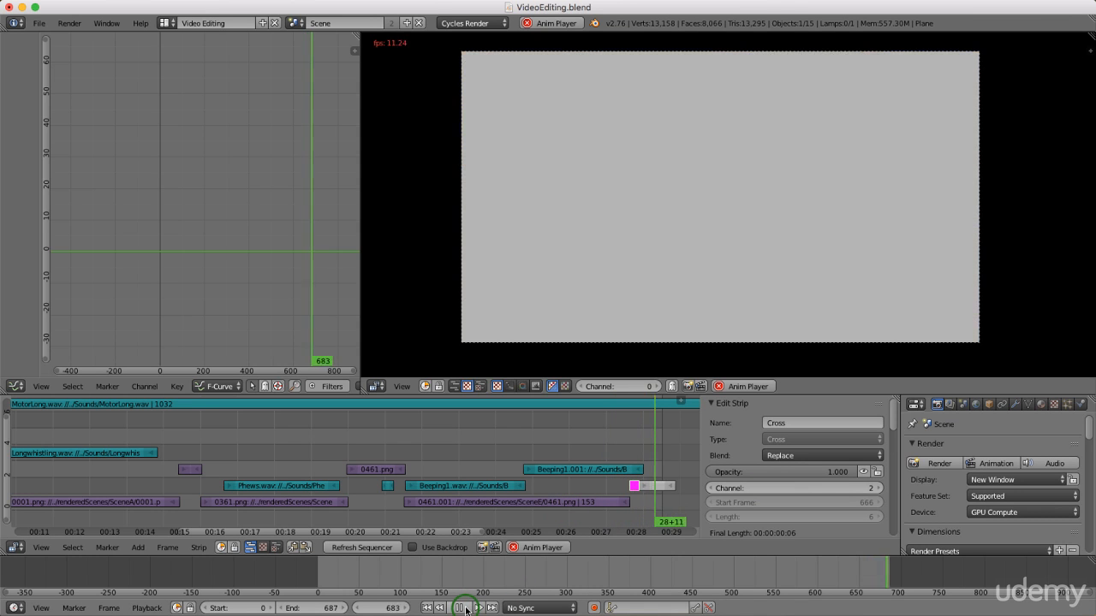
click(460, 608)
scroll(618, 485, down, 9)
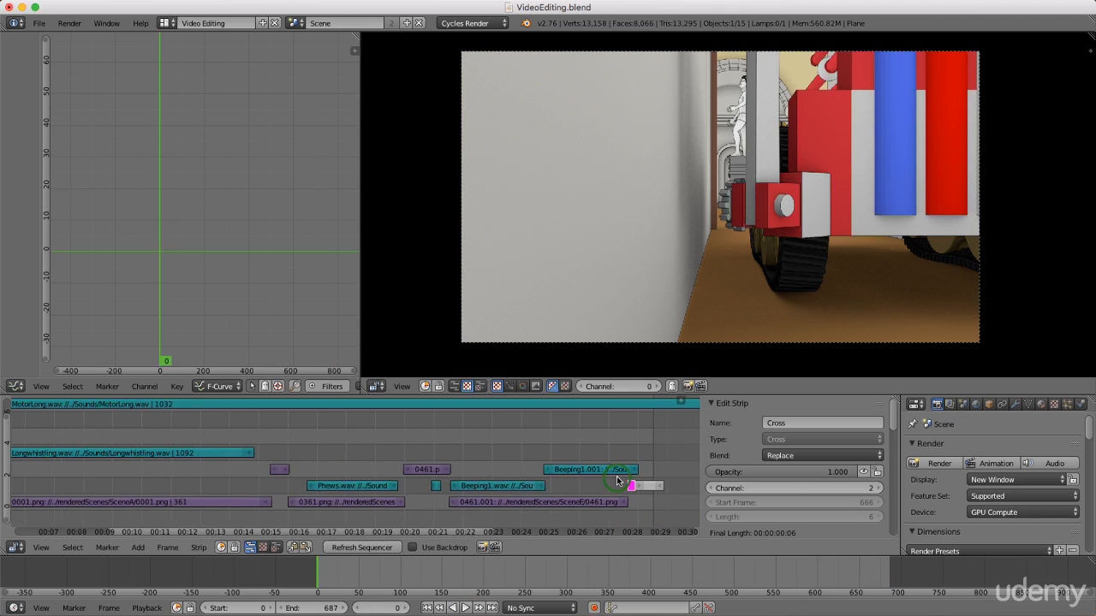
scroll(617, 484, up, 2)
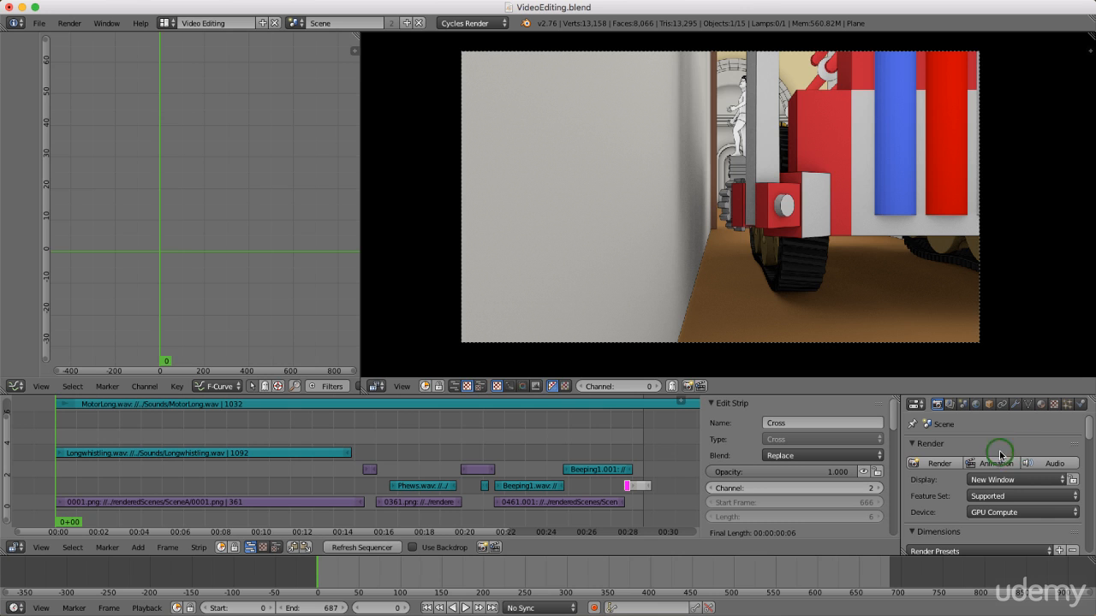
Set the render output path to a file named Render09 on the Desktop.
scroll(1005, 489, down, 3)
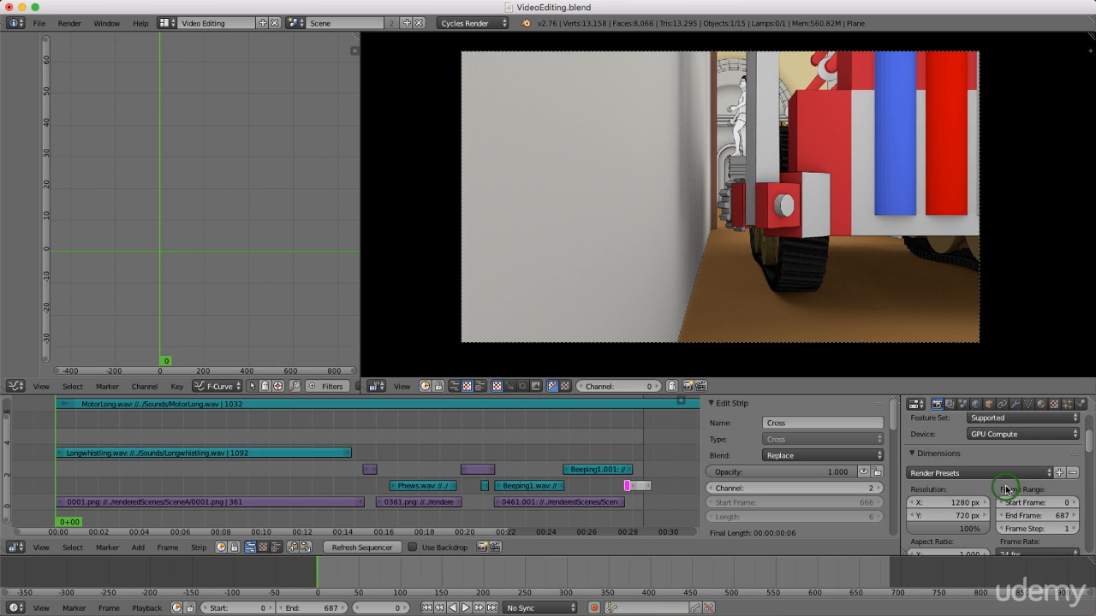
scroll(1006, 489, down, 10)
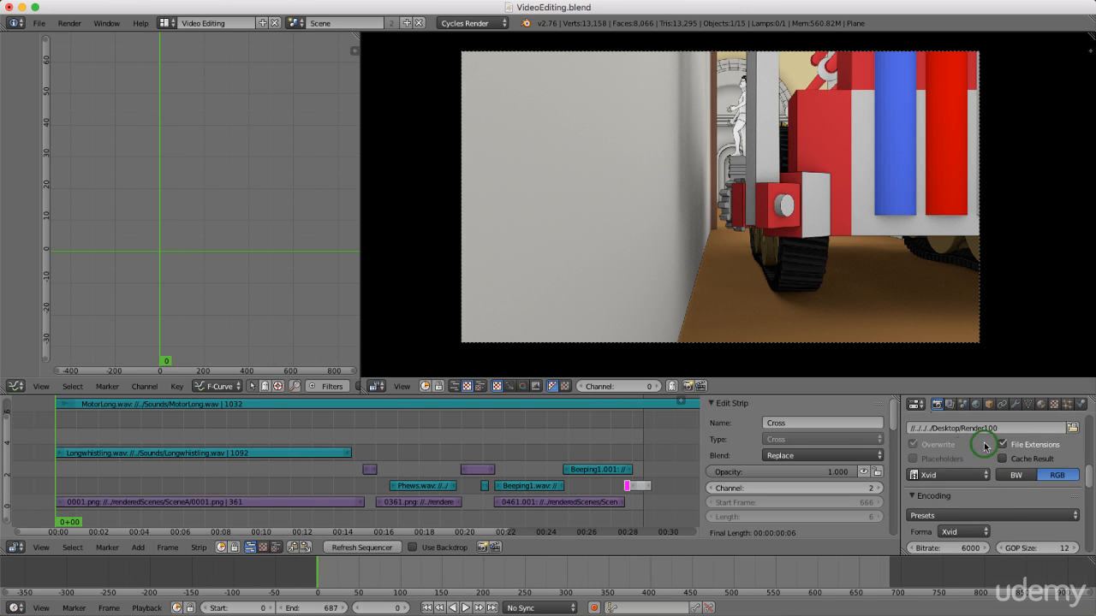
click(1072, 427)
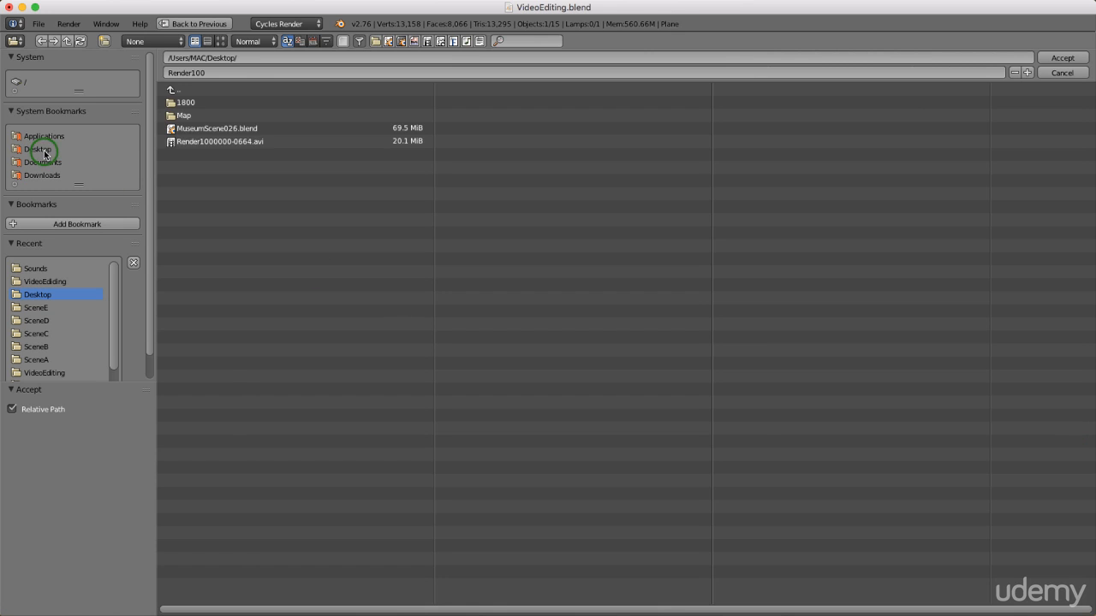
click(199, 118)
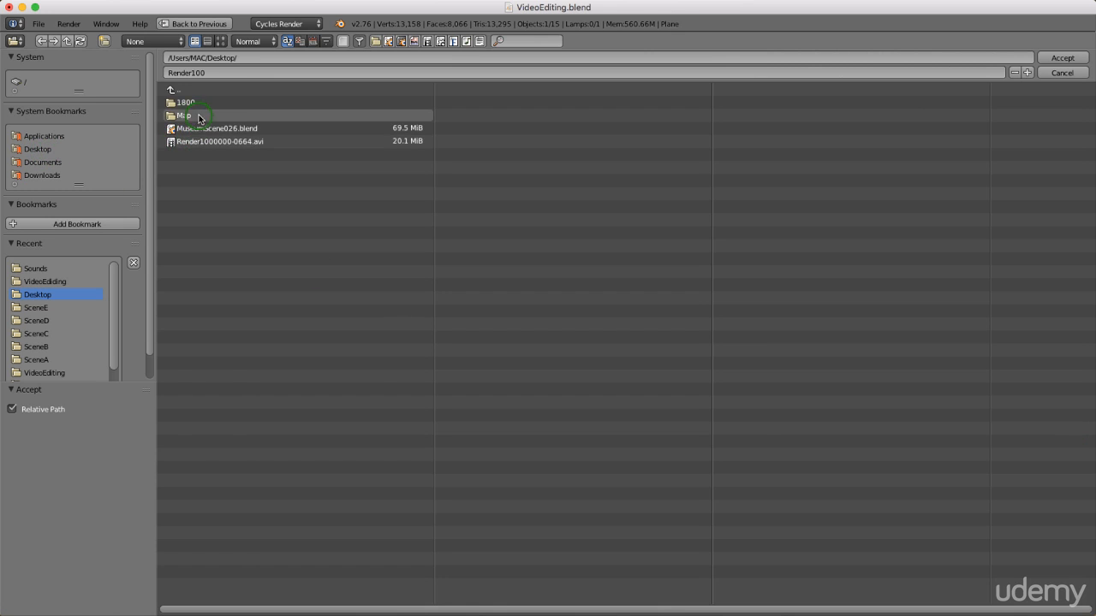
click(216, 71)
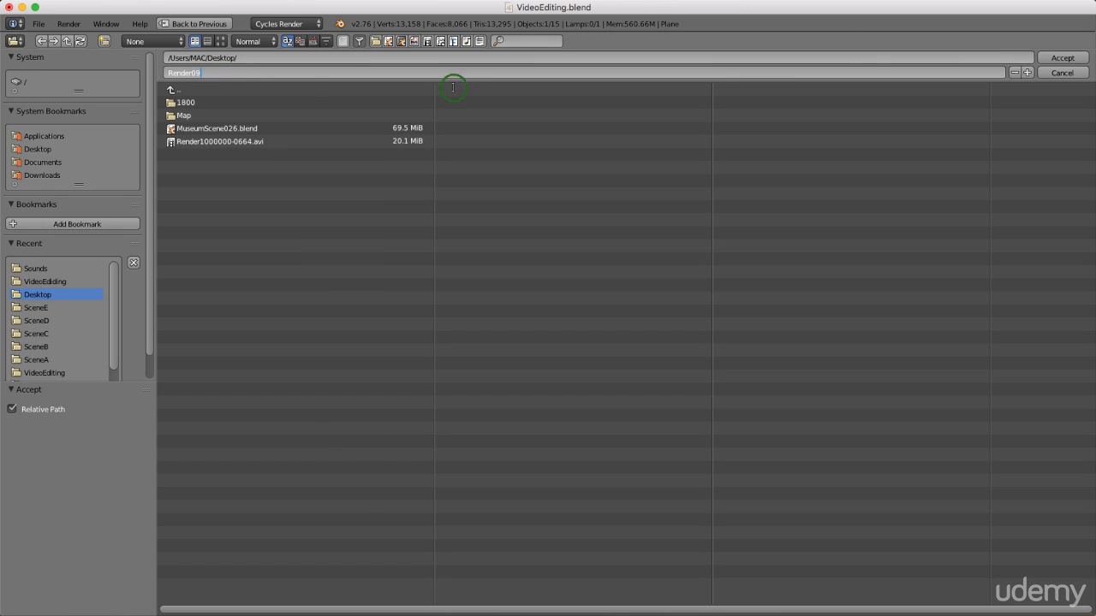
click(1064, 58)
click(1066, 59)
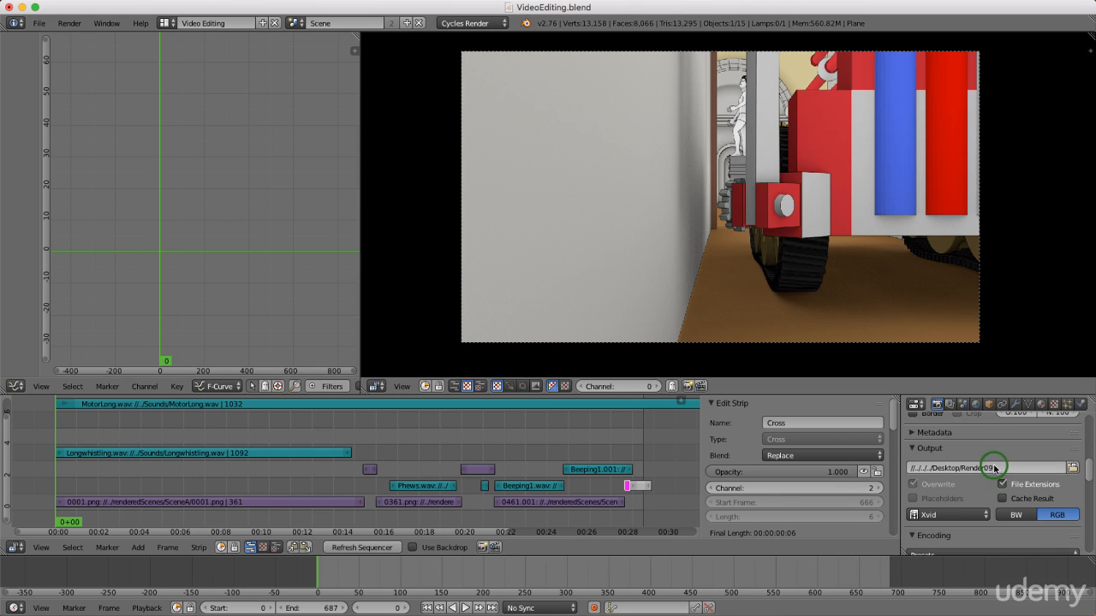
Render the full animation and move the render window up so its whole frame is in view.
scroll(992, 467, down, 2)
scroll(991, 470, up, 10)
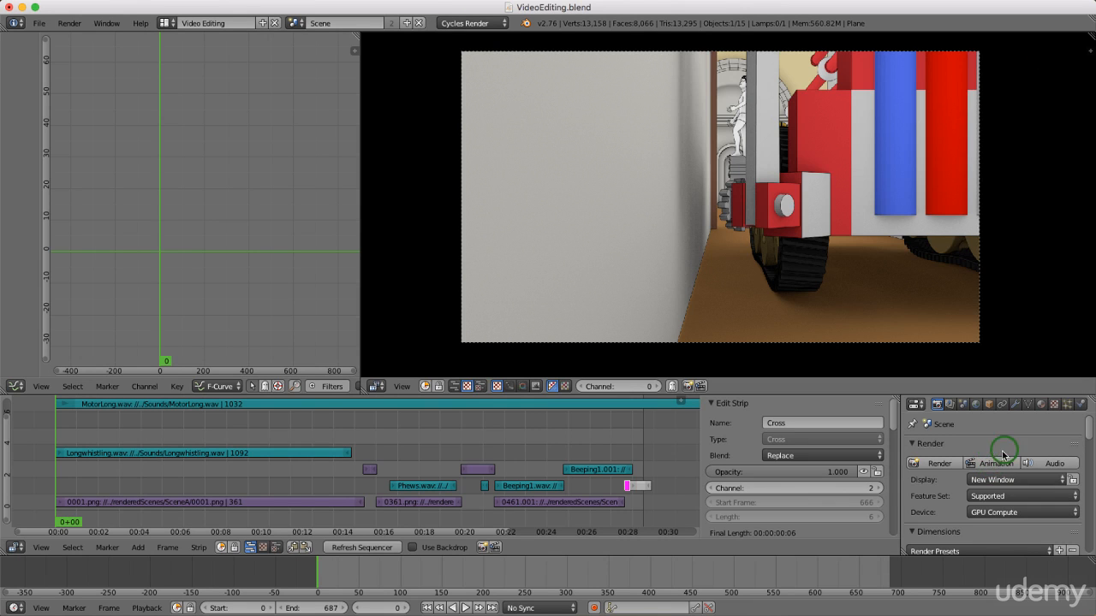
click(995, 465)
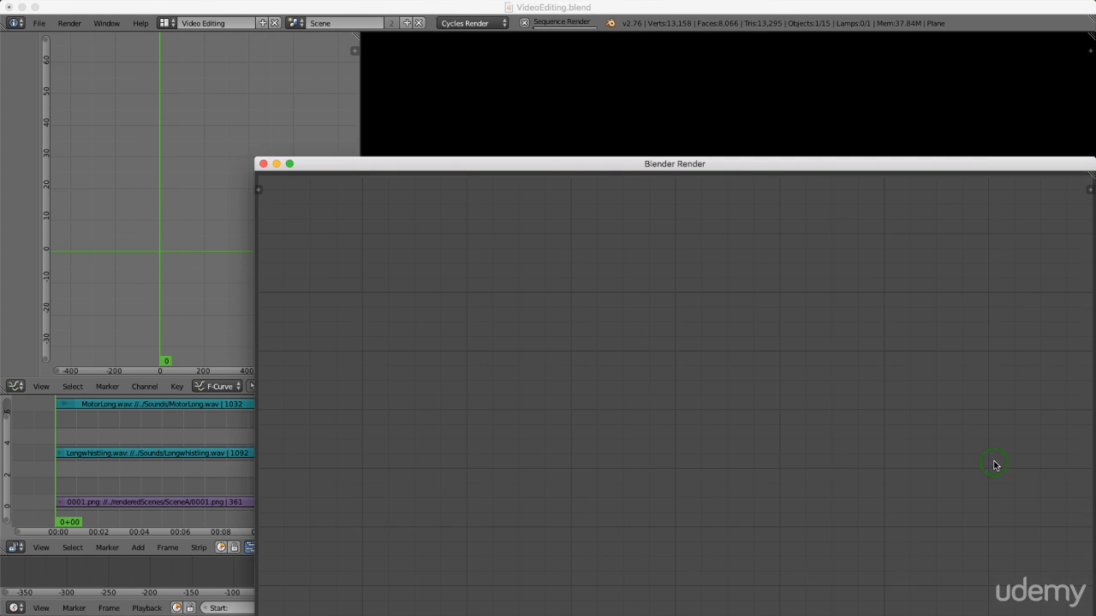
drag(697, 166, 560, 34)
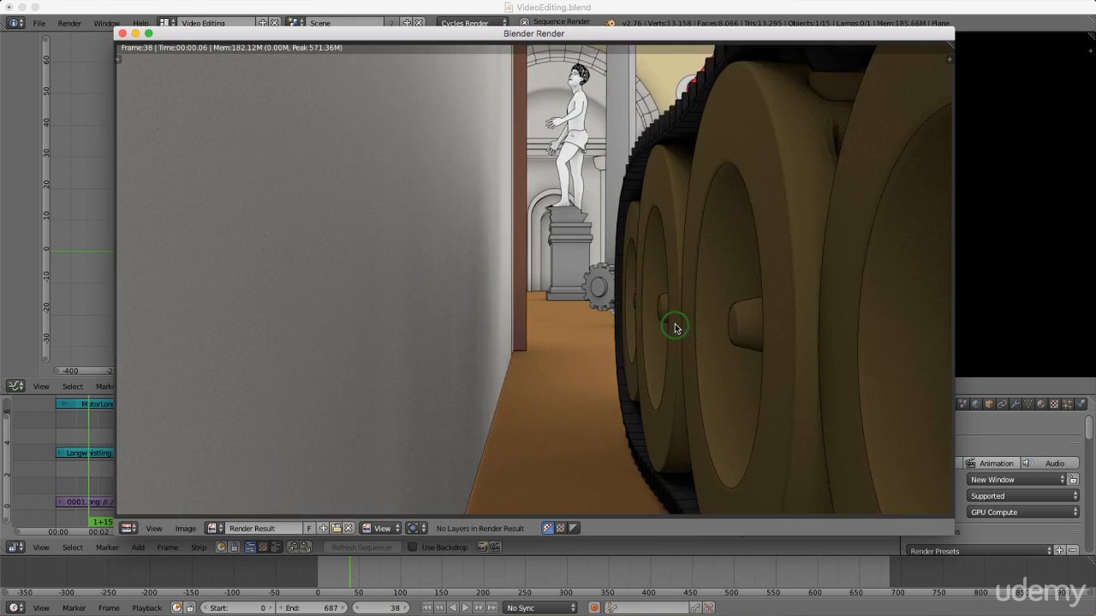